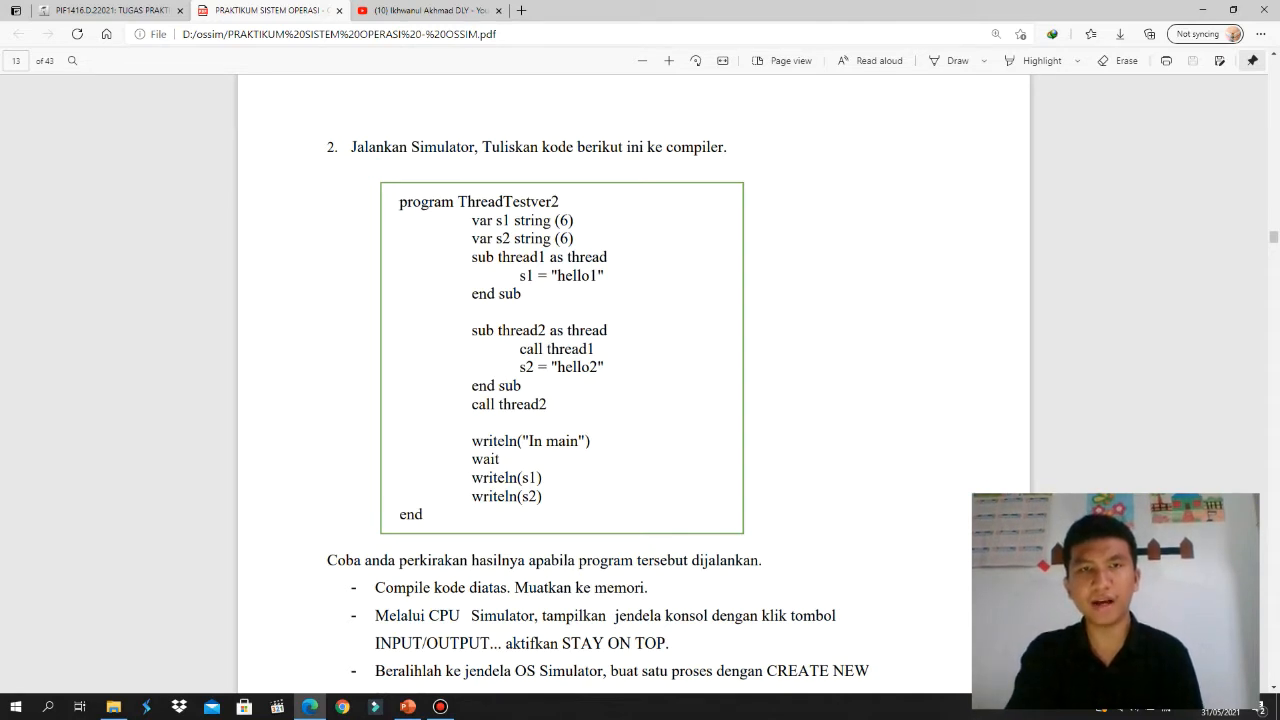
- Copy the complete ThreadTestver2 program code from exercise 2 of the PDF
drag(399, 201, 424, 514)
right_click(516, 328)
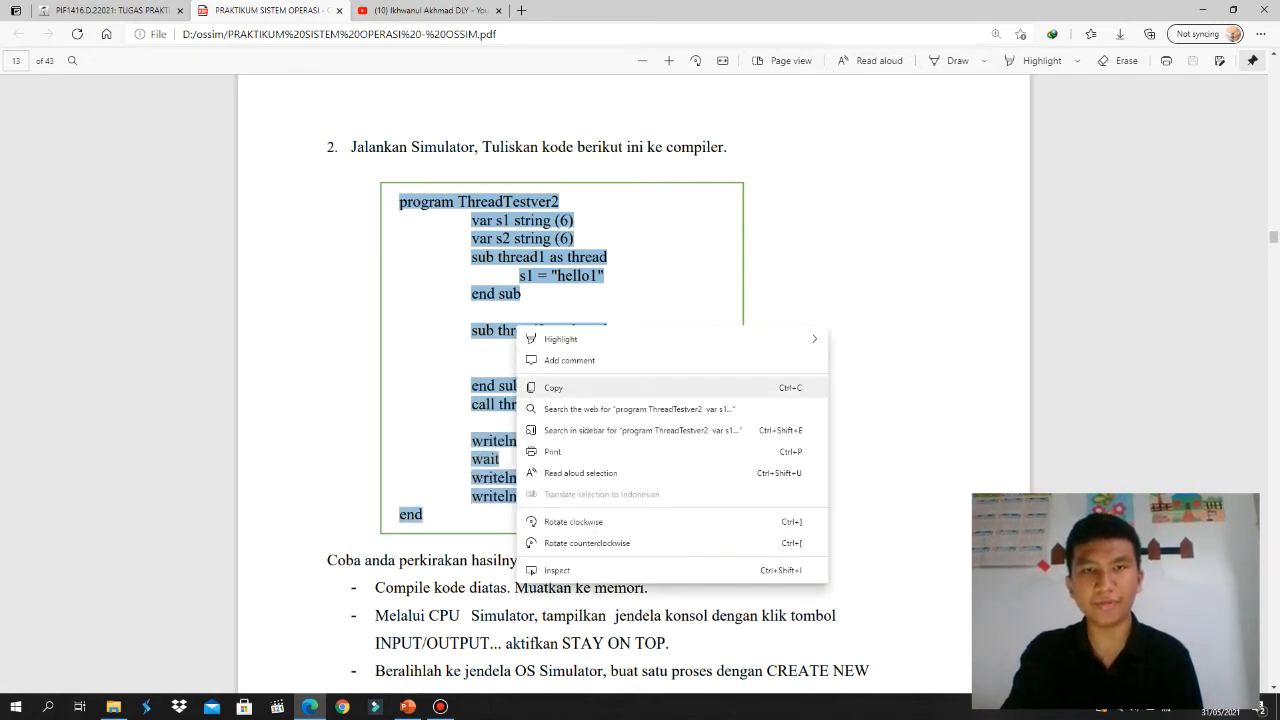
click(555, 387)
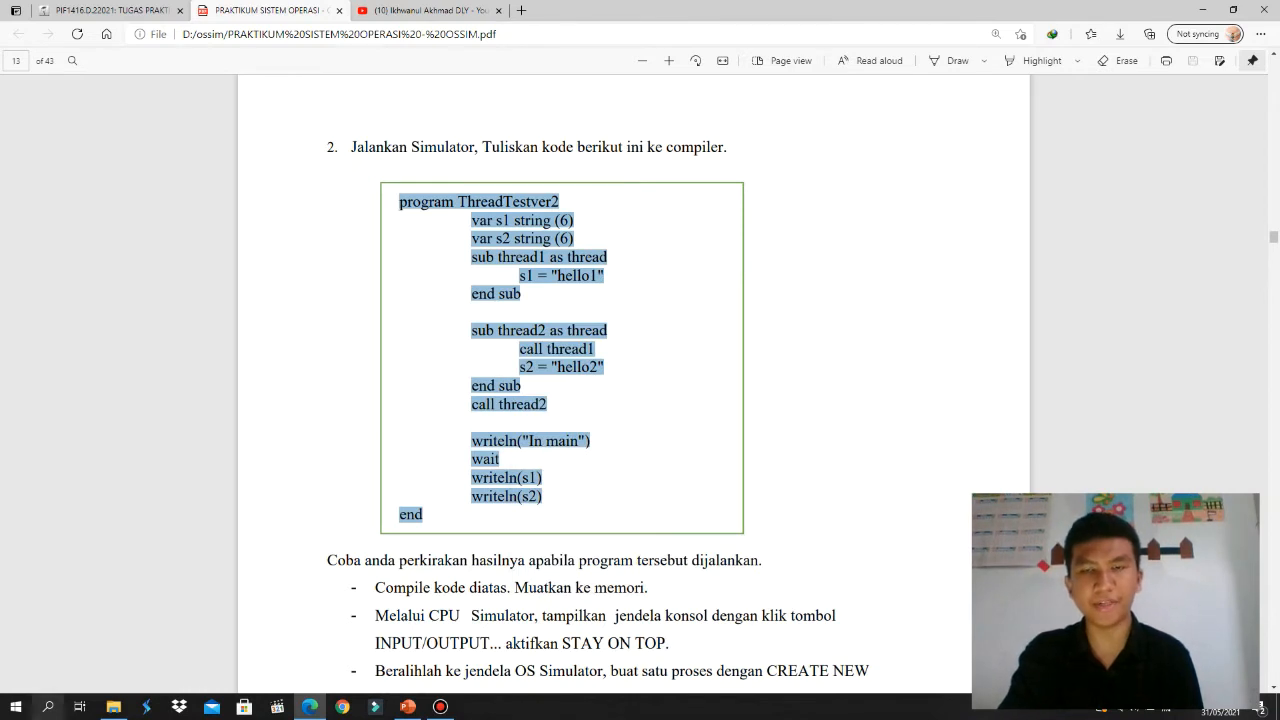
- Search the computer for "SIMU" and launch the CPU Simulator
click(47, 706)
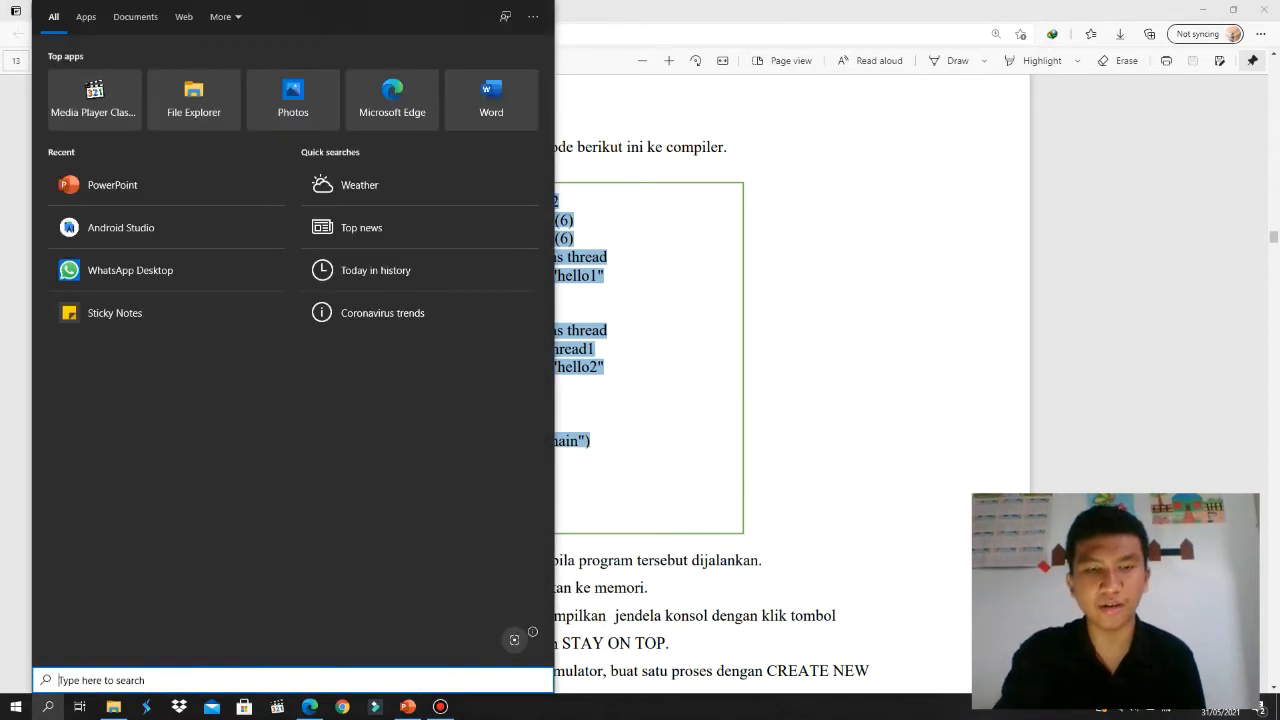
text(OS S)
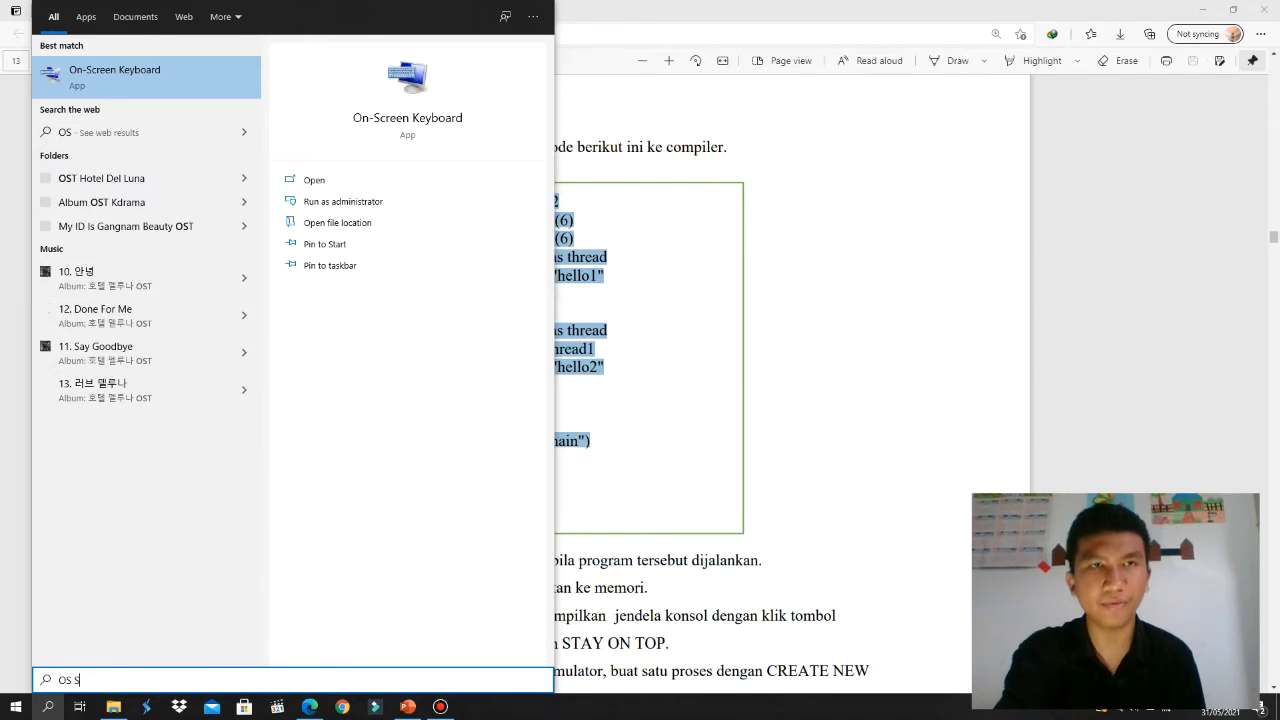
key(BackSpace)
key(BackSpace)
key(BackSpace)
key(BackSpace)
text(SIMU)
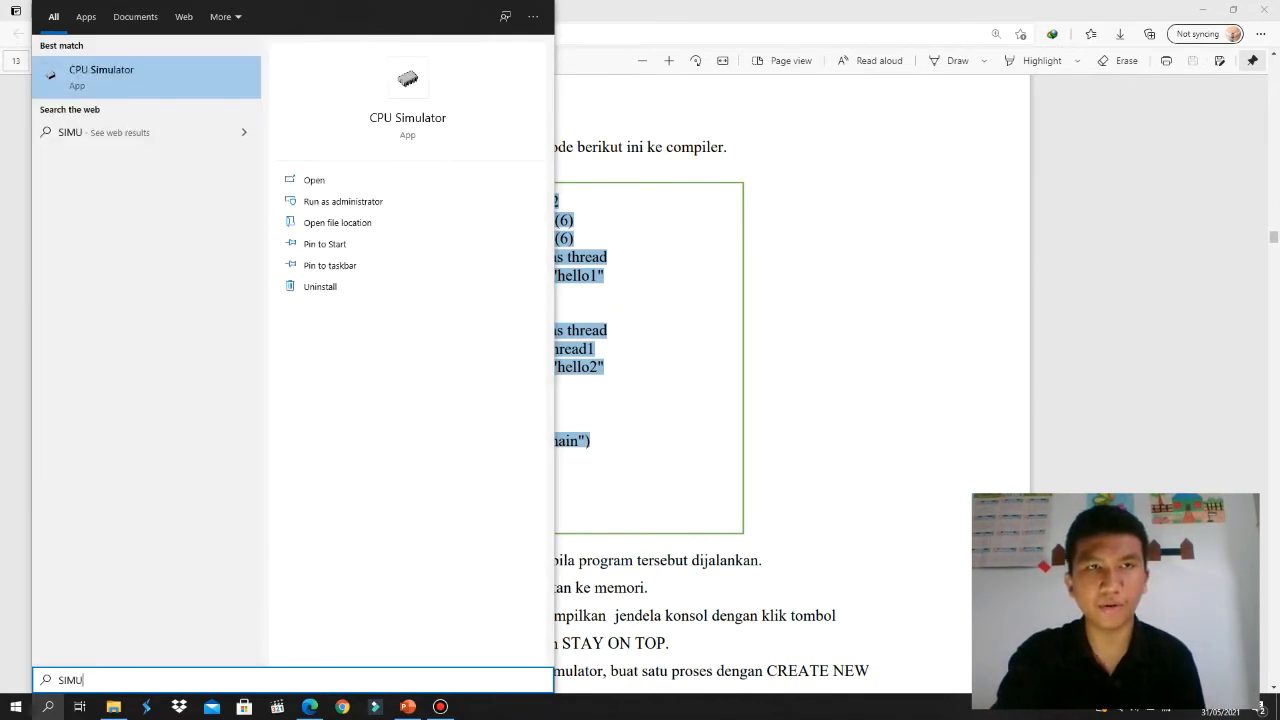
key(Return)
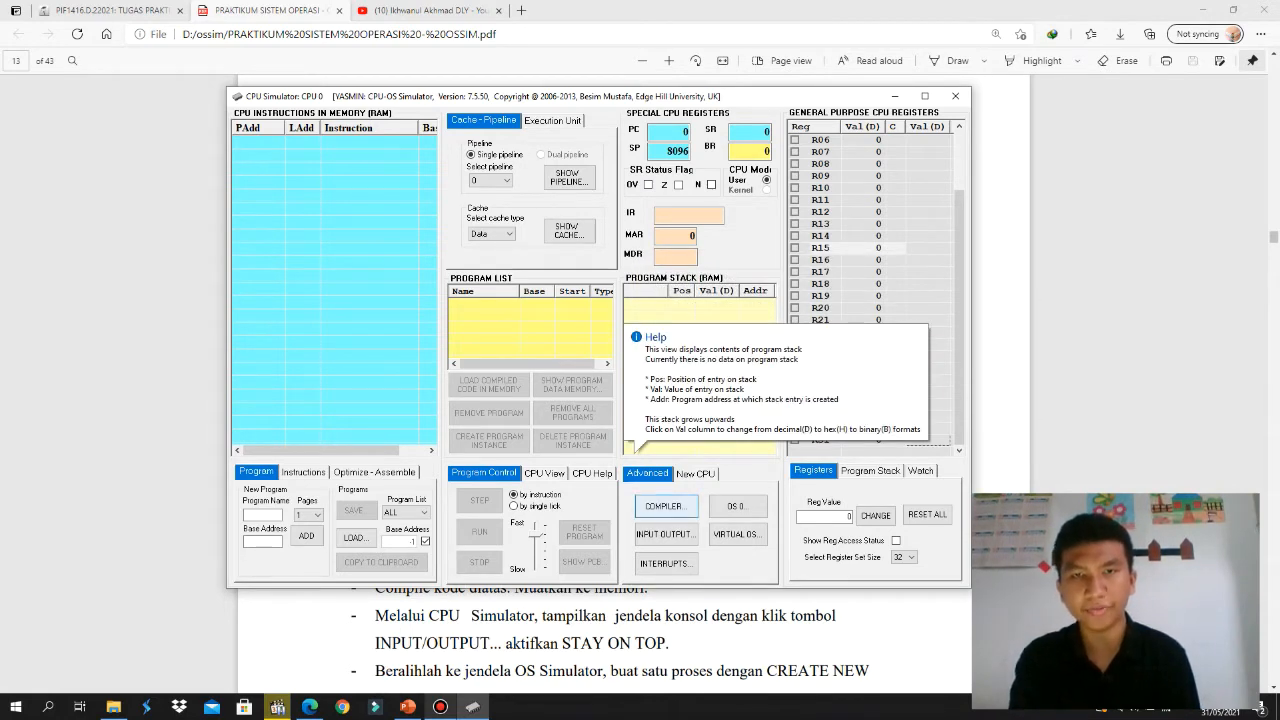
- Paste the copied ThreadTestver2 program into the program compiler as source code and compile it
click(666, 506)
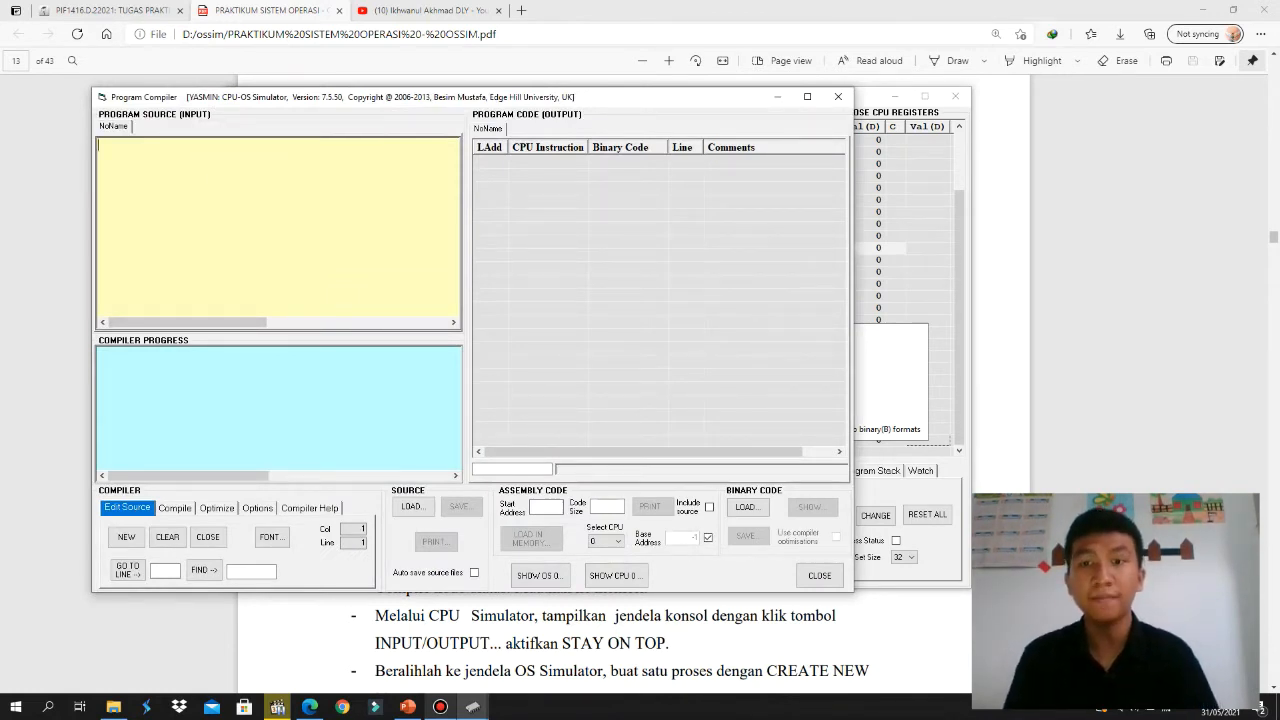
key(ctrl+v)
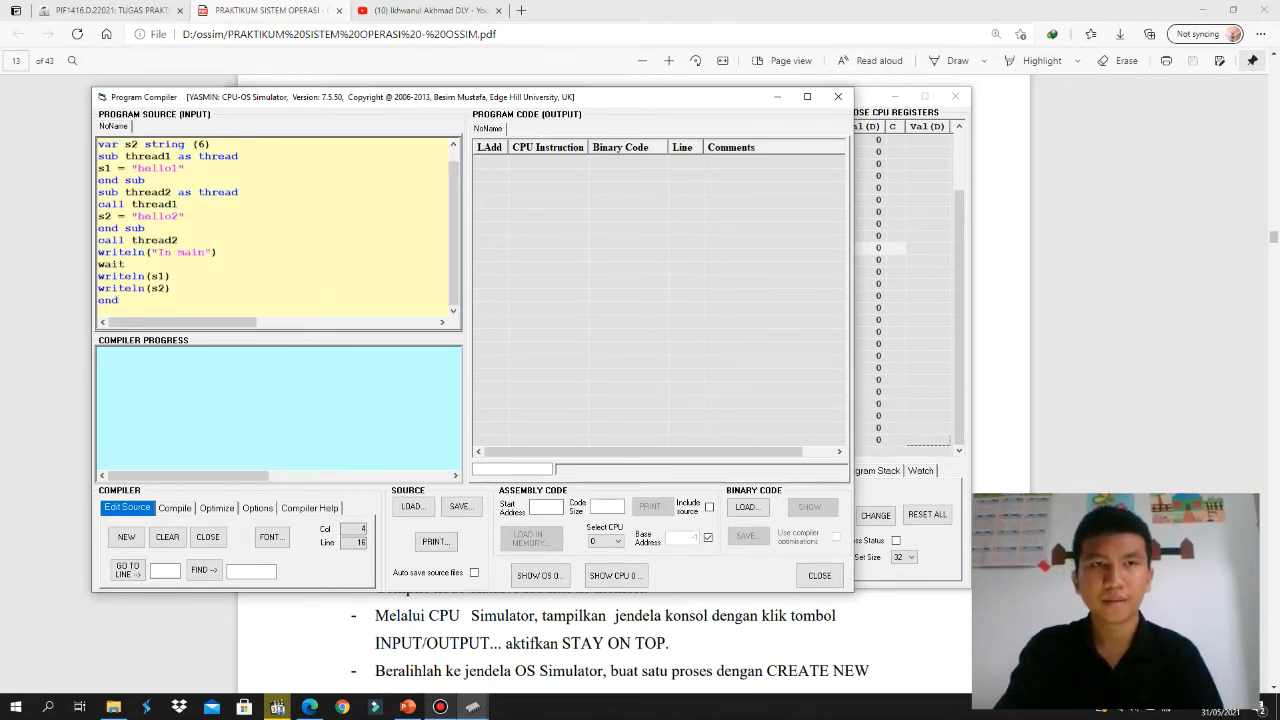
drag(146, 228, 98, 304)
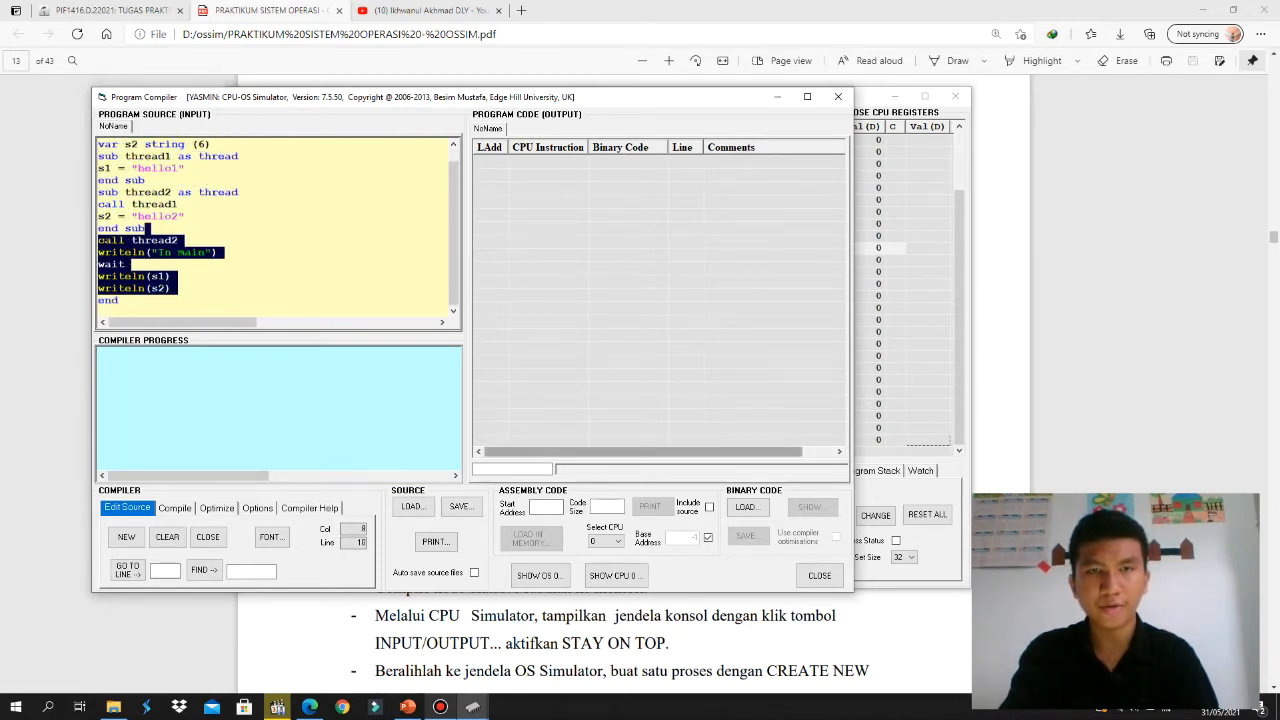
click(174, 508)
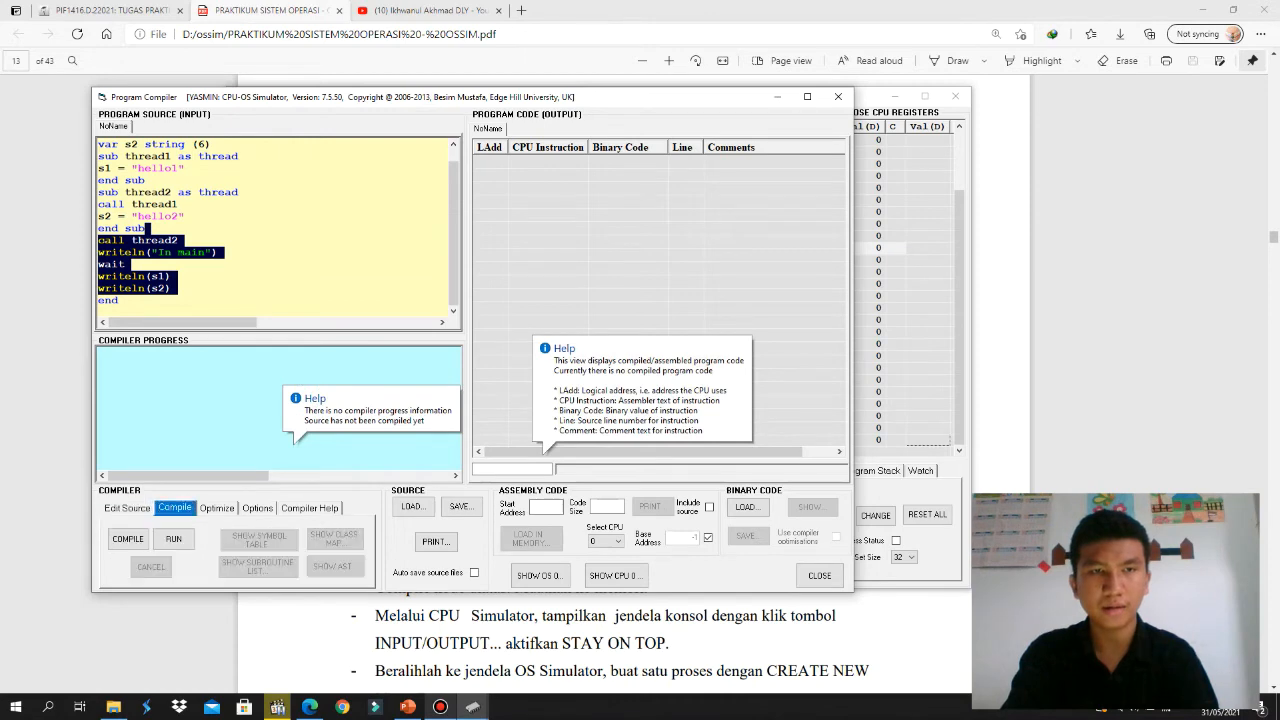
click(128, 539)
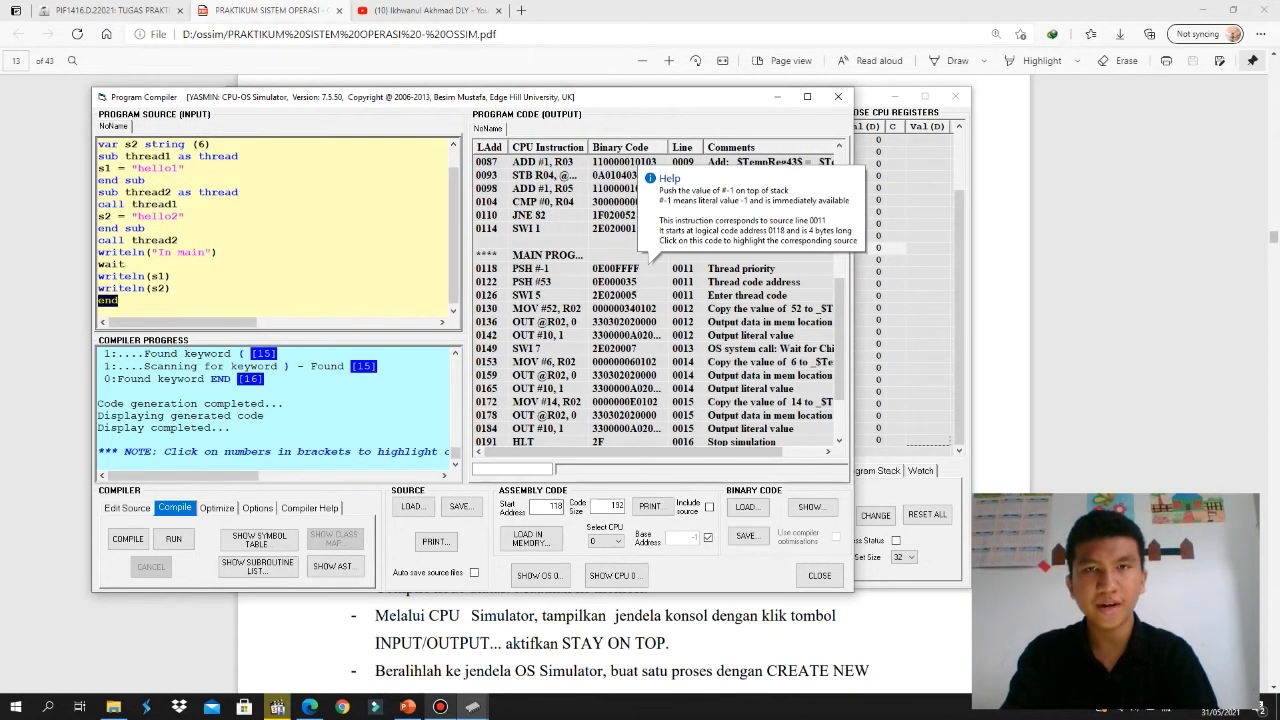
- Examine the compiled code's thread subroutines, main program and data entries against their corresponding source lines
drag(840, 297, 841, 188)
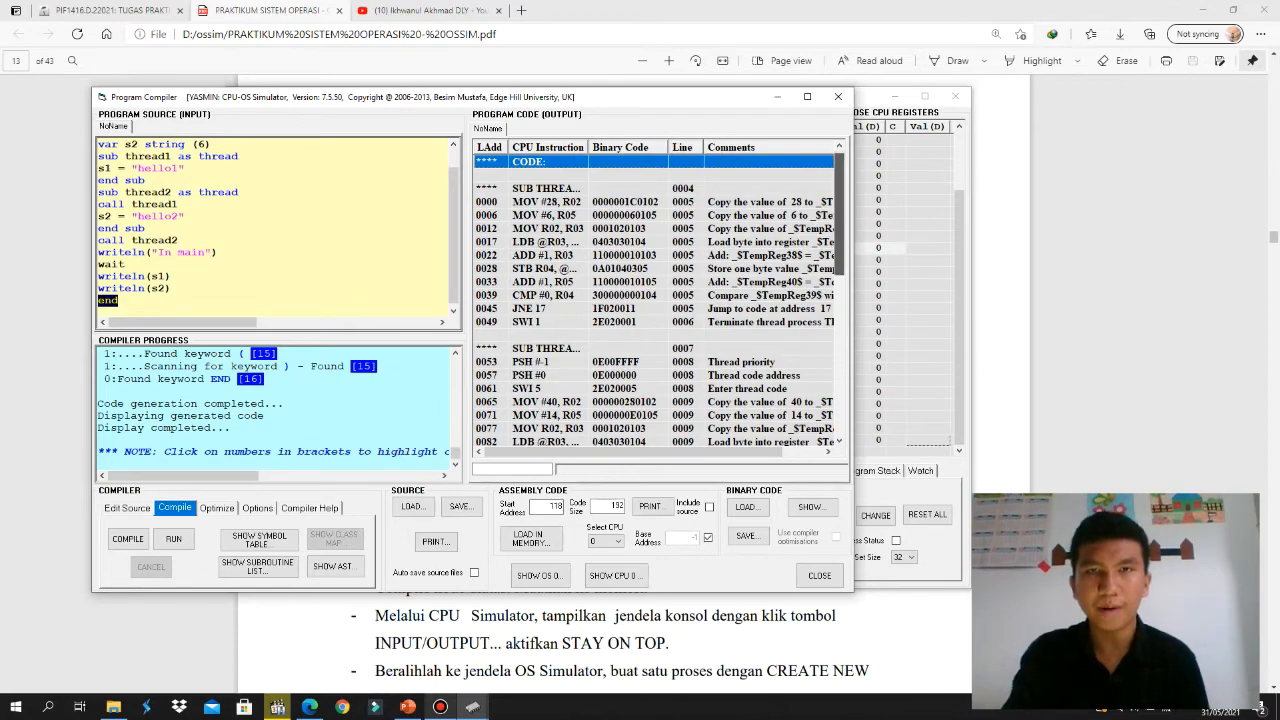
scroll(660, 300, down, 12)
scroll(660, 300, up, 12)
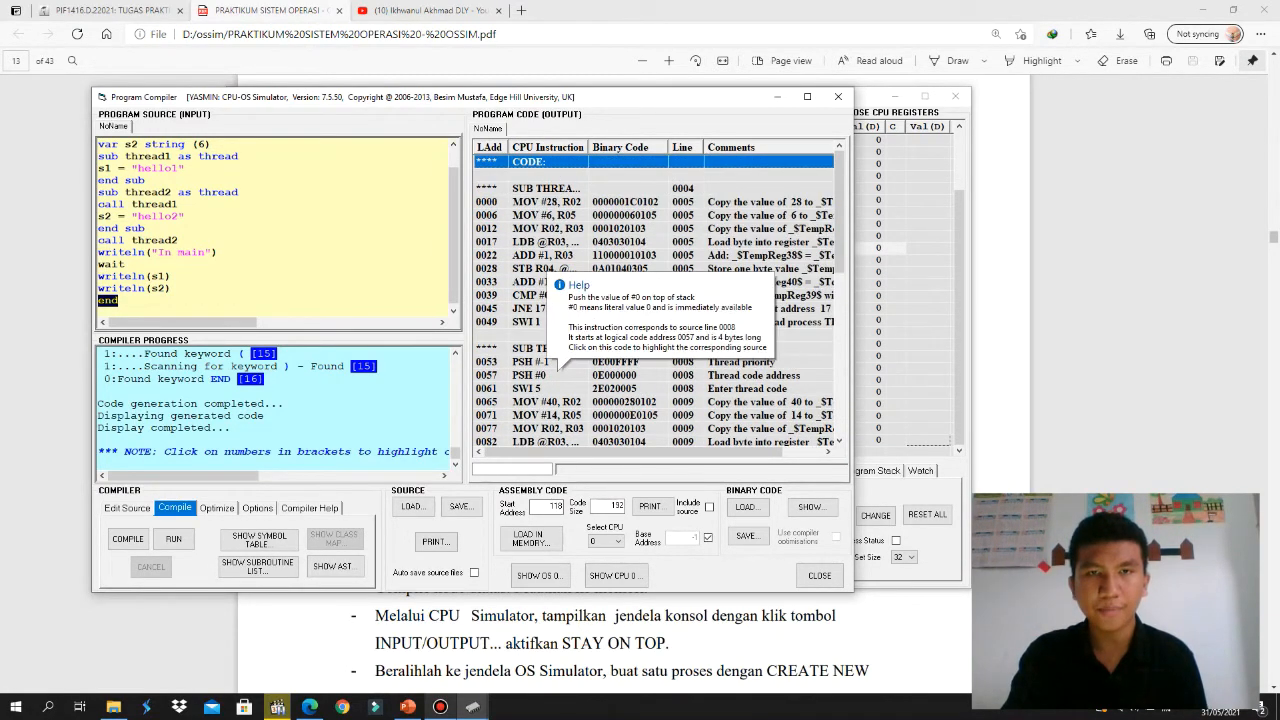
click(562, 375)
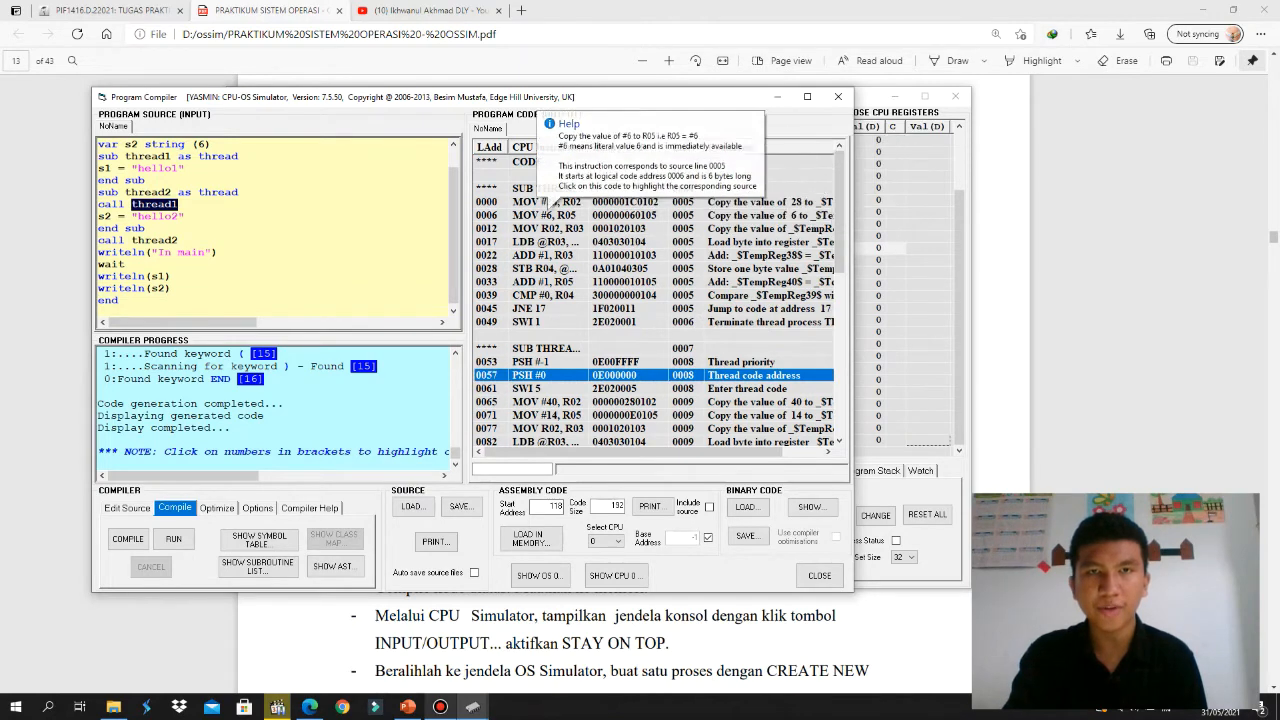
click(550, 203)
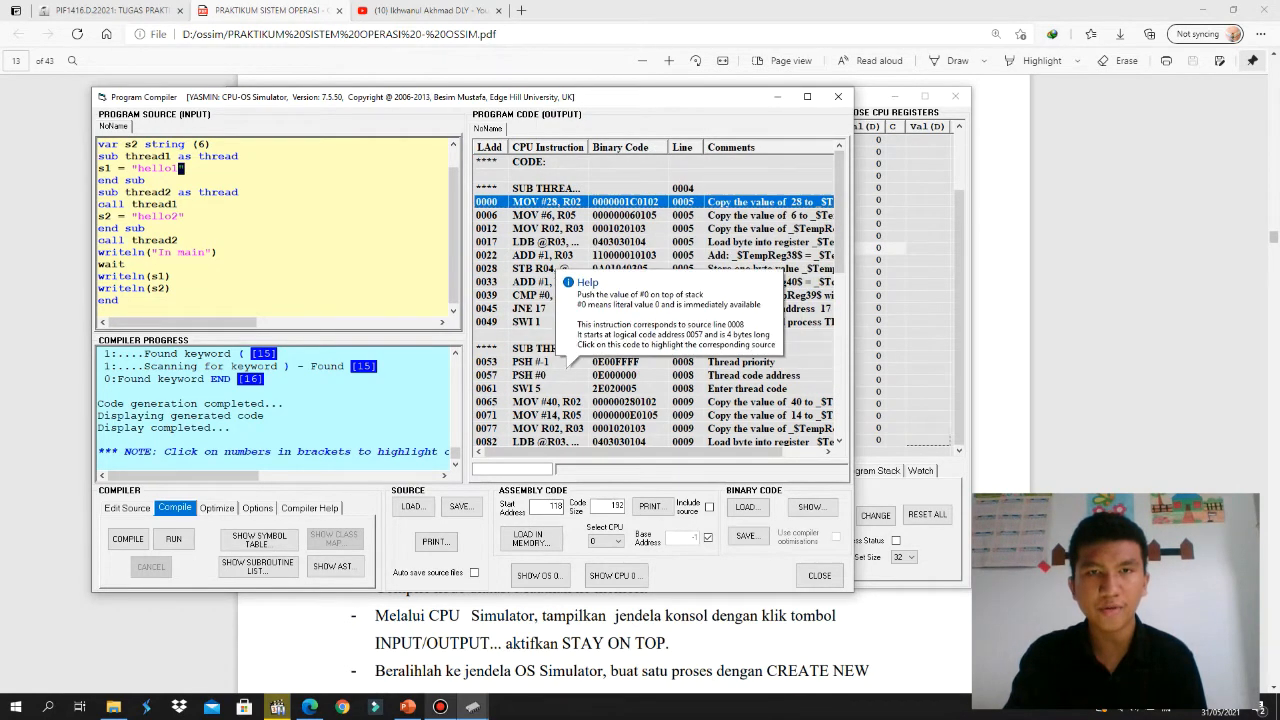
click(560, 375)
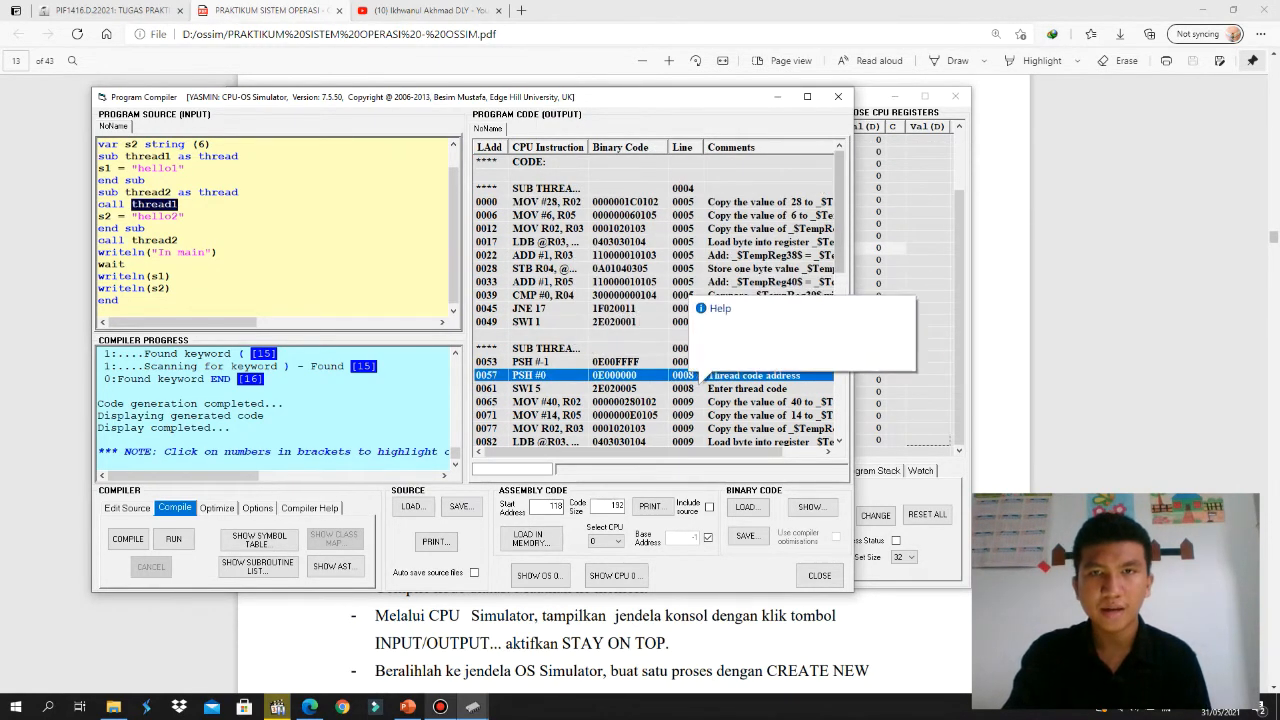
drag(840, 207, 840, 322)
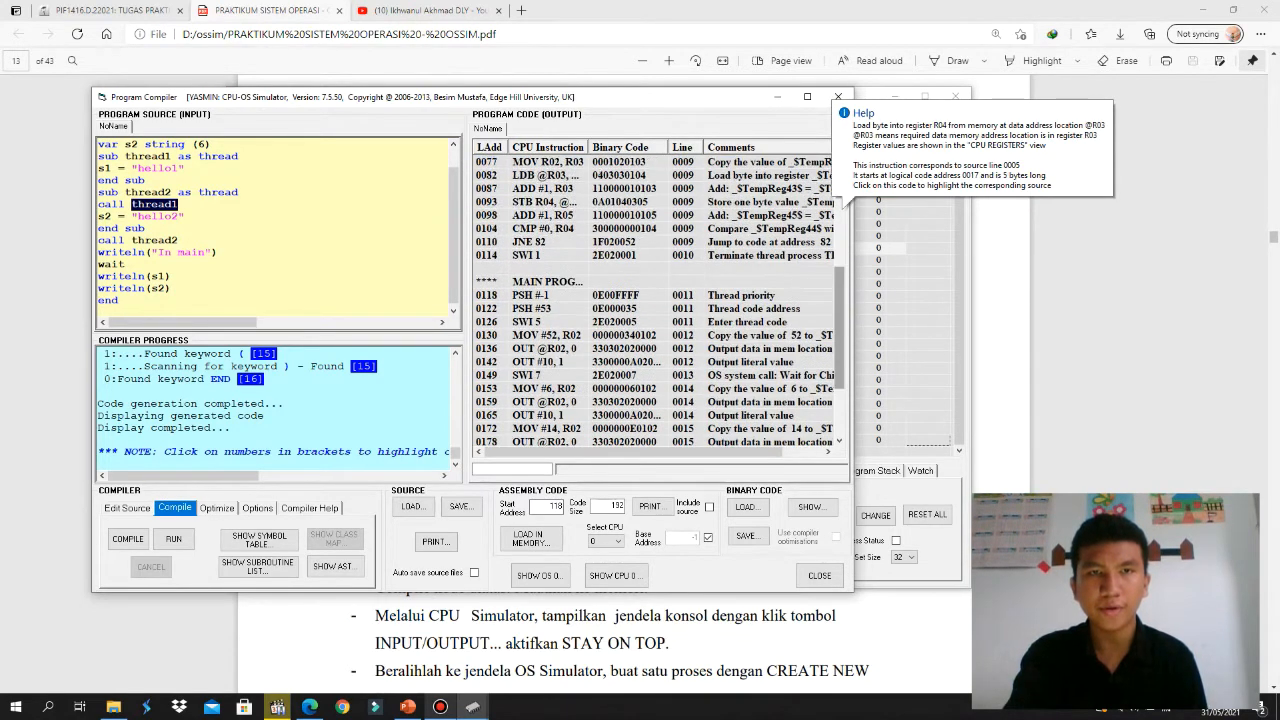
click(538, 321)
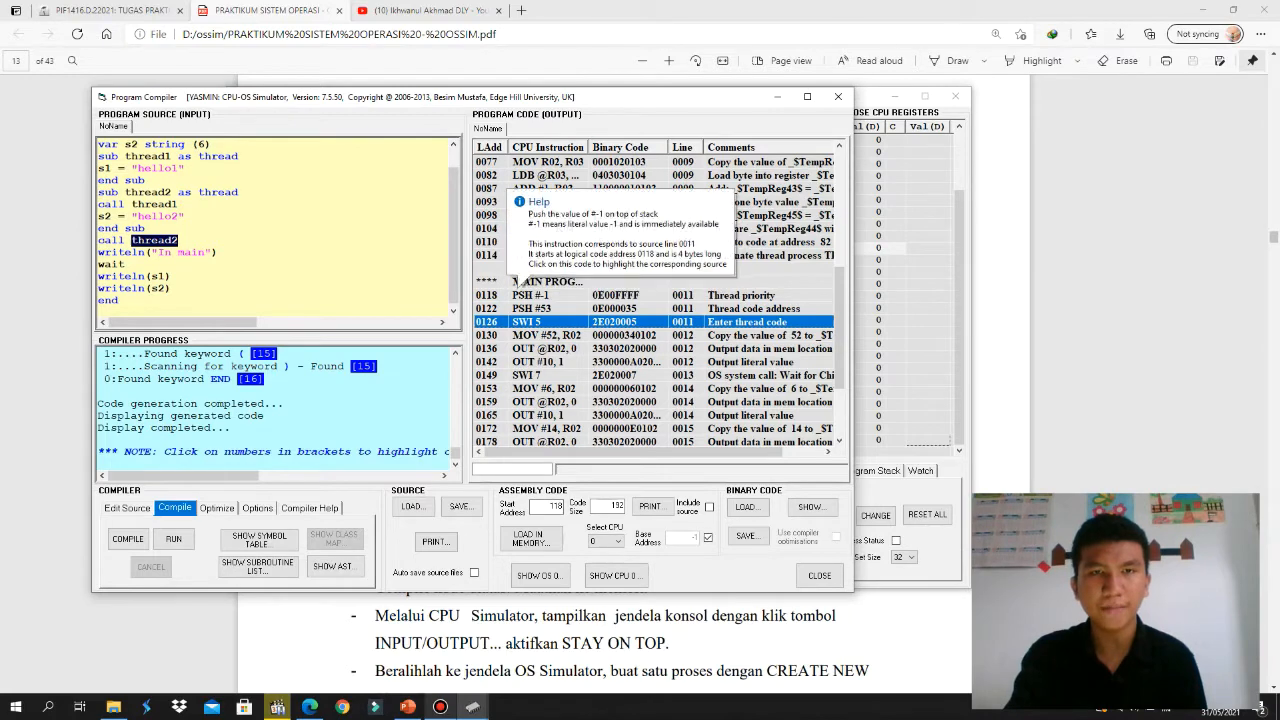
click(532, 283)
drag(840, 268, 840, 314)
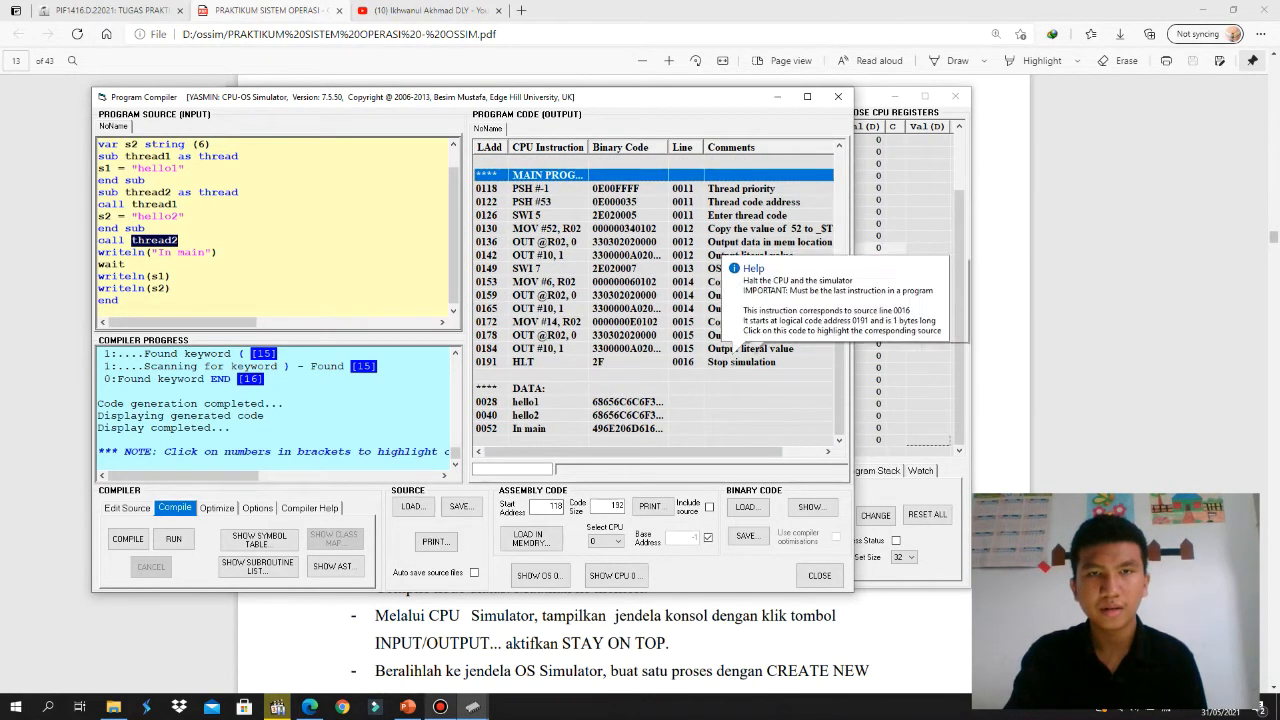
click(505, 401)
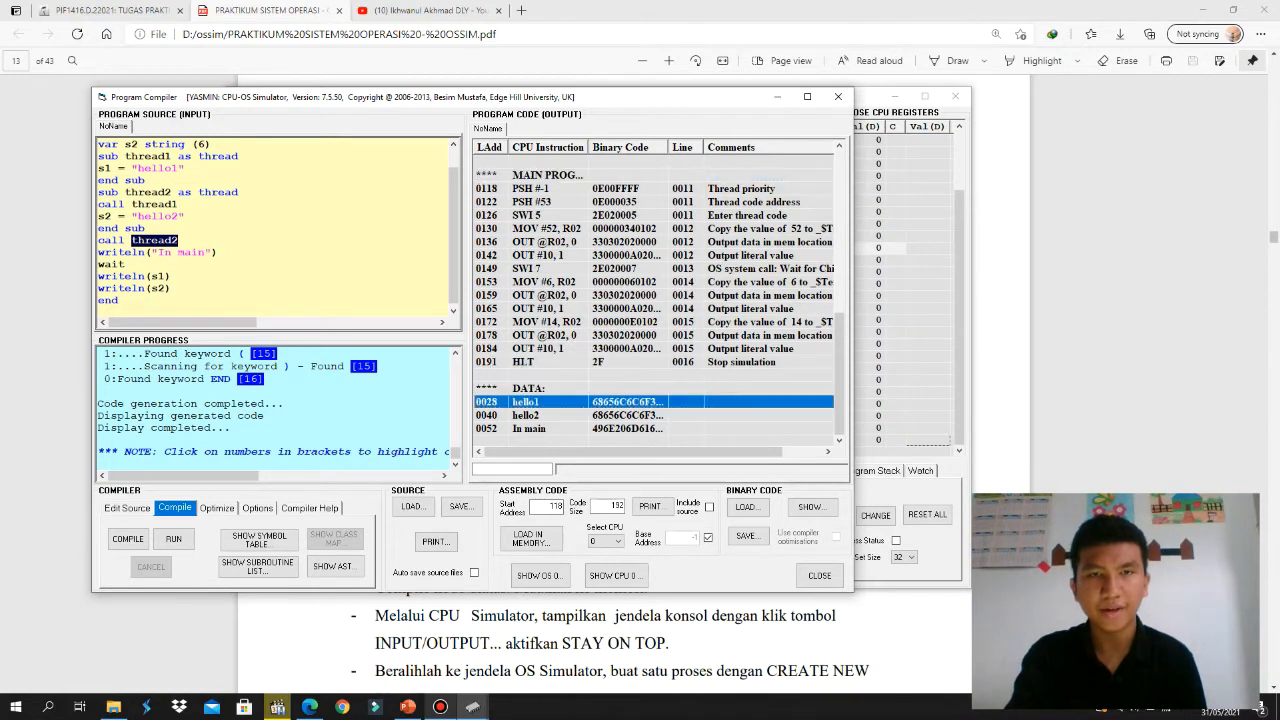
click(505, 415)
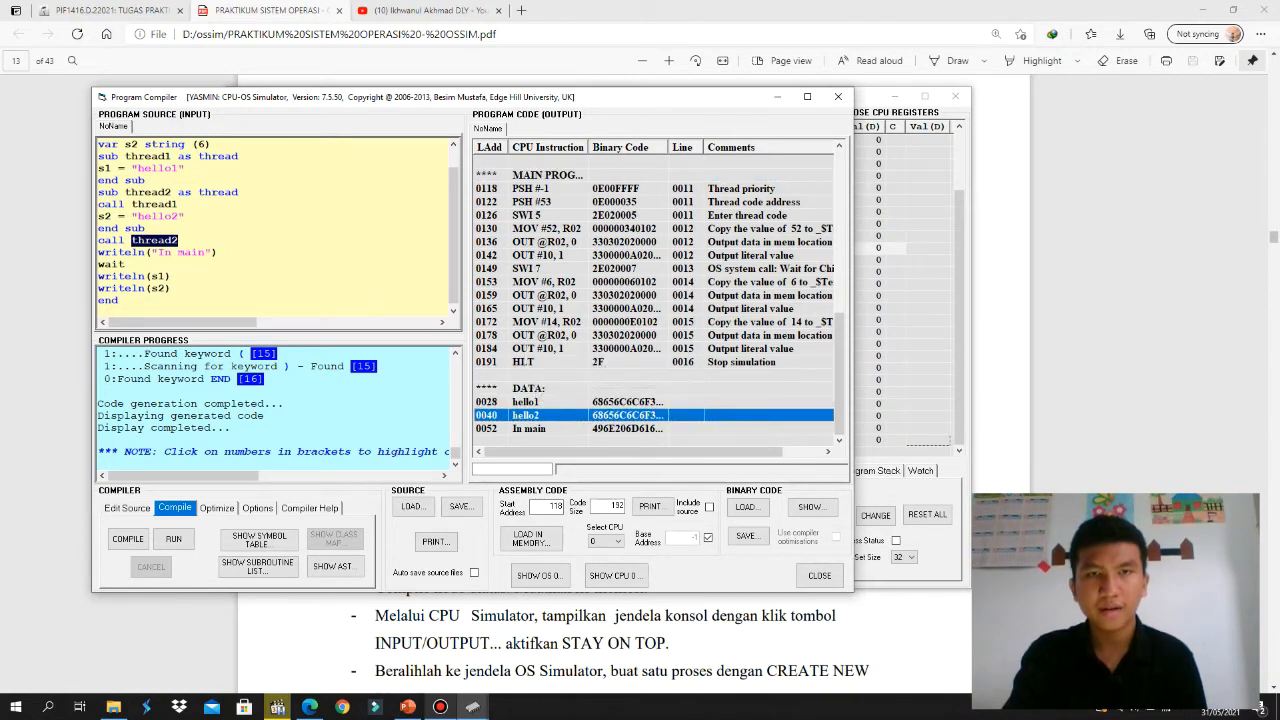
click(530, 388)
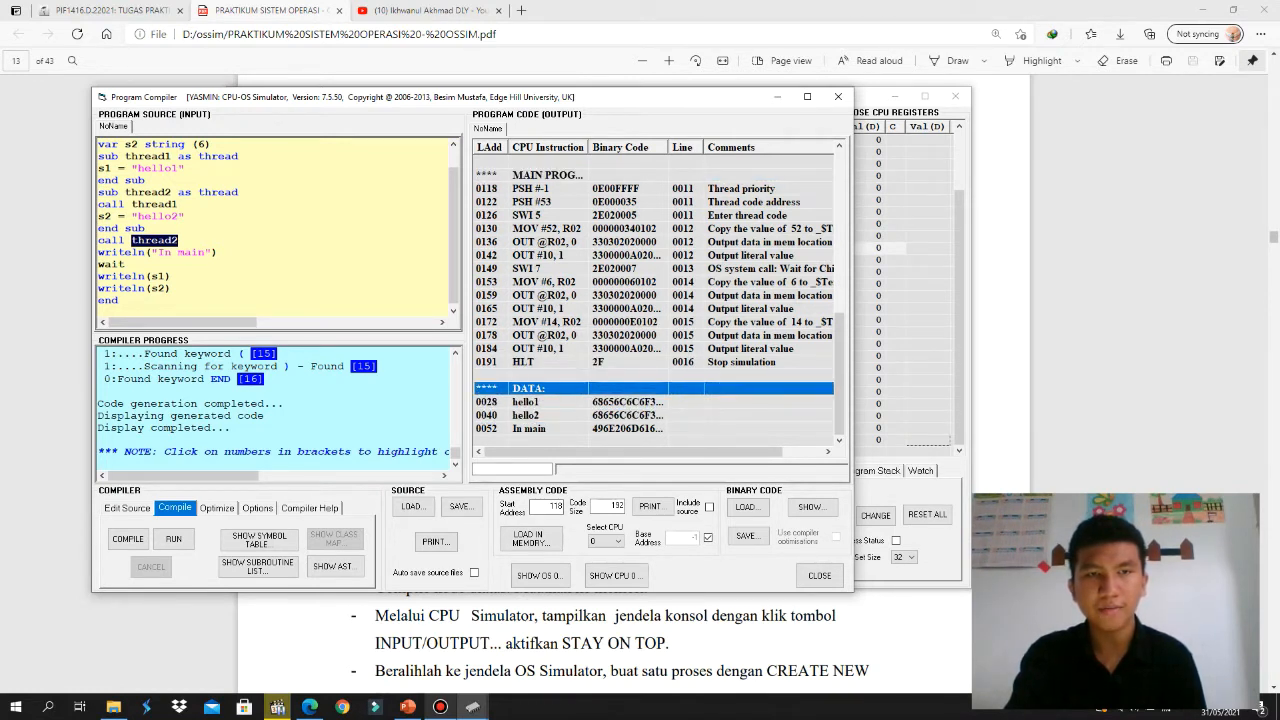
- Load the compiled ThreadTestver2 code into the CPU's memory and select it in the program list
click(407, 466)
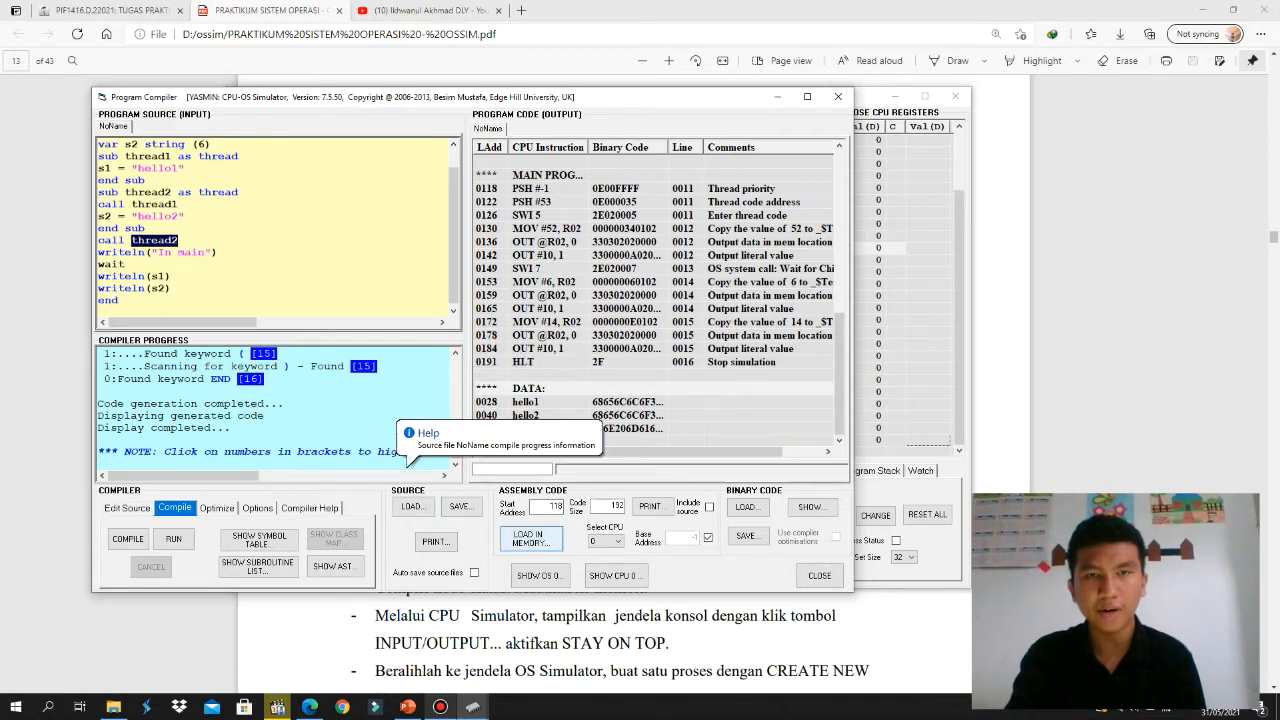
key(Return)
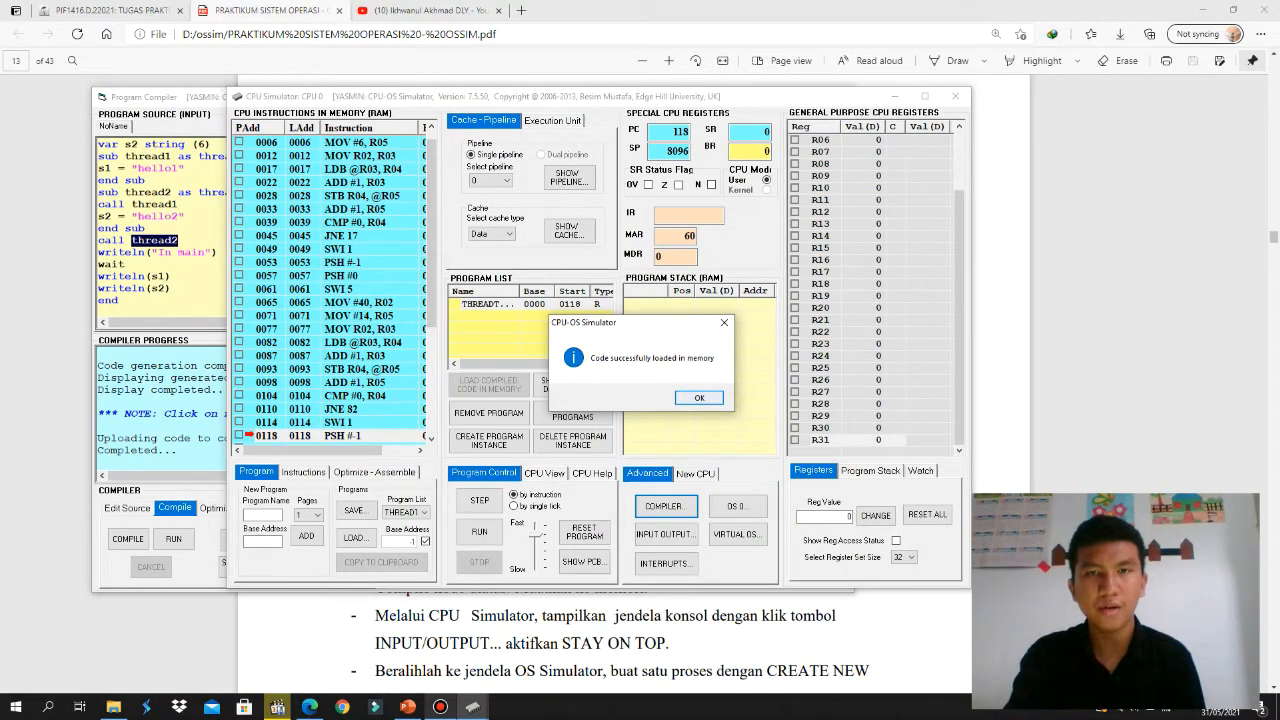
key(Return)
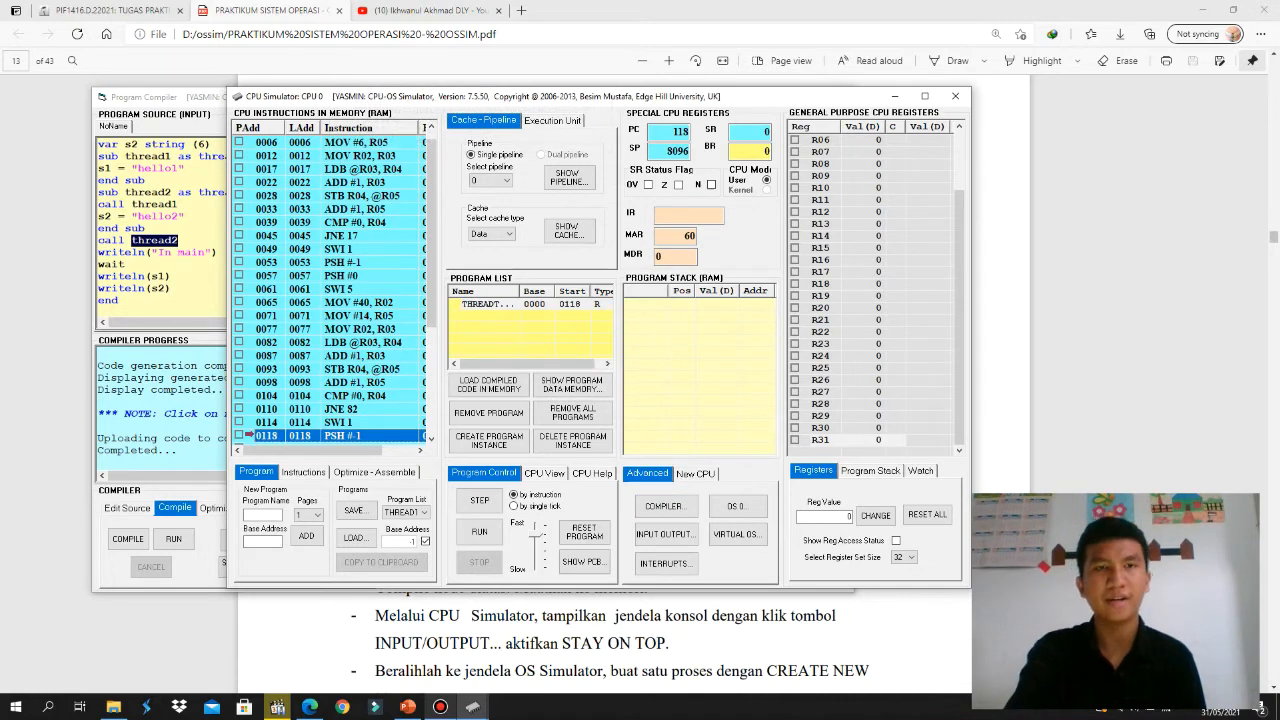
click(488, 304)
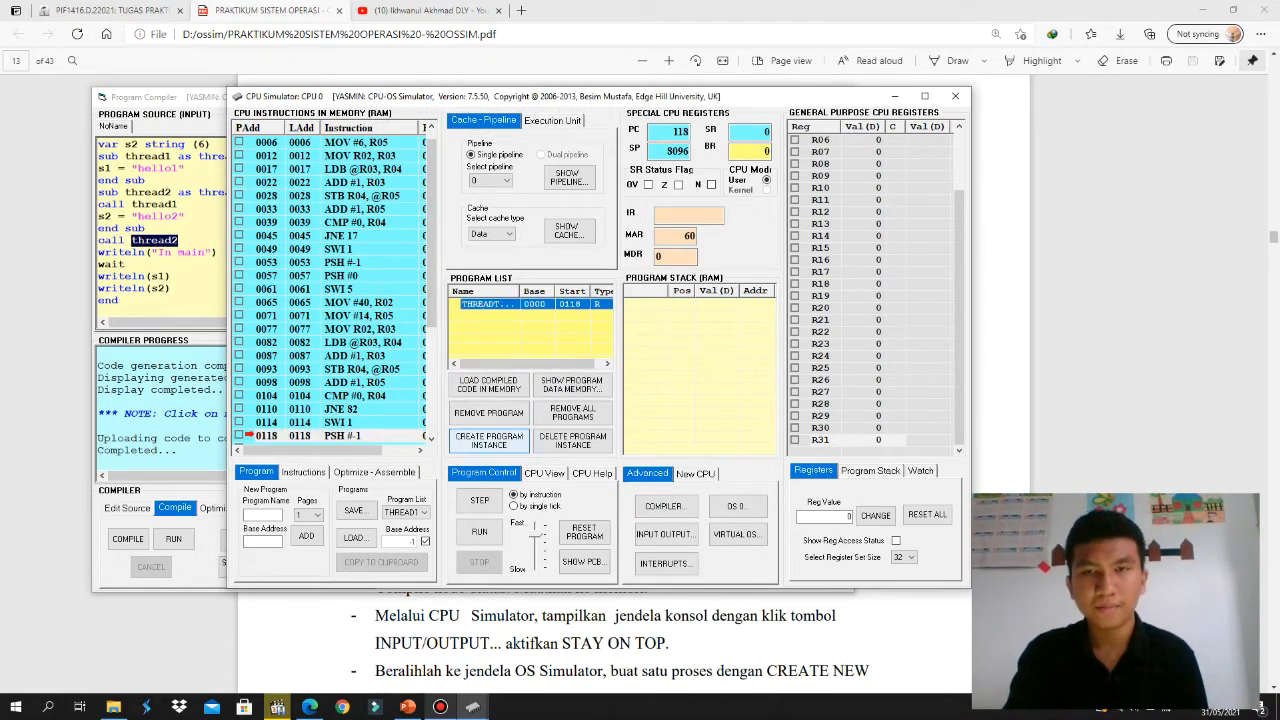
click(488, 440)
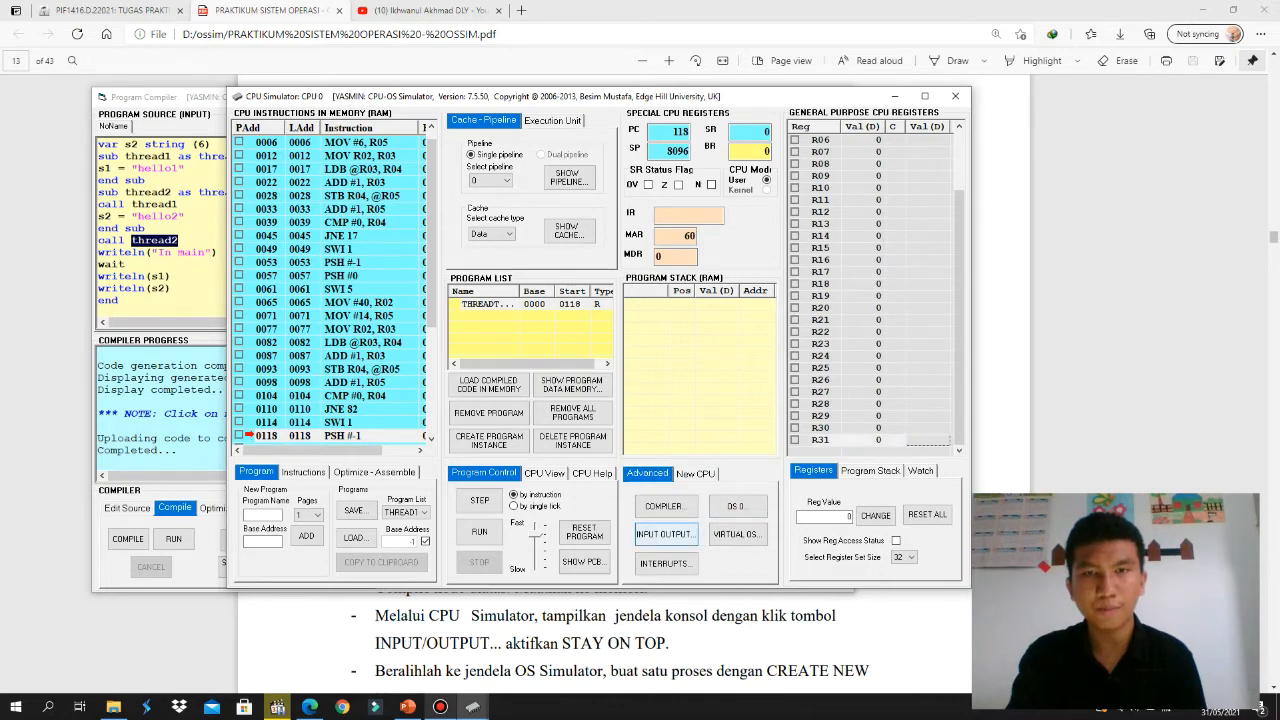
- Open the input/output console, move it over the CPU registers area and set it to stay on top
click(664, 534)
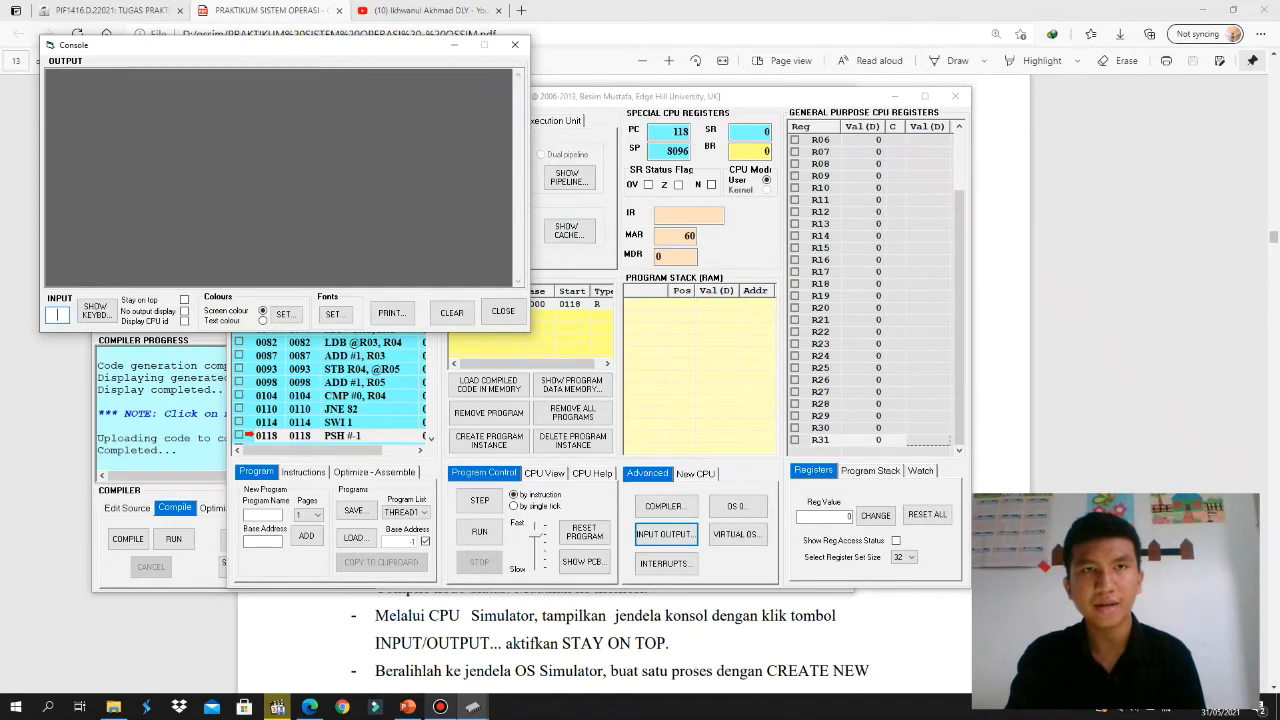
drag(200, 45, 749, 129)
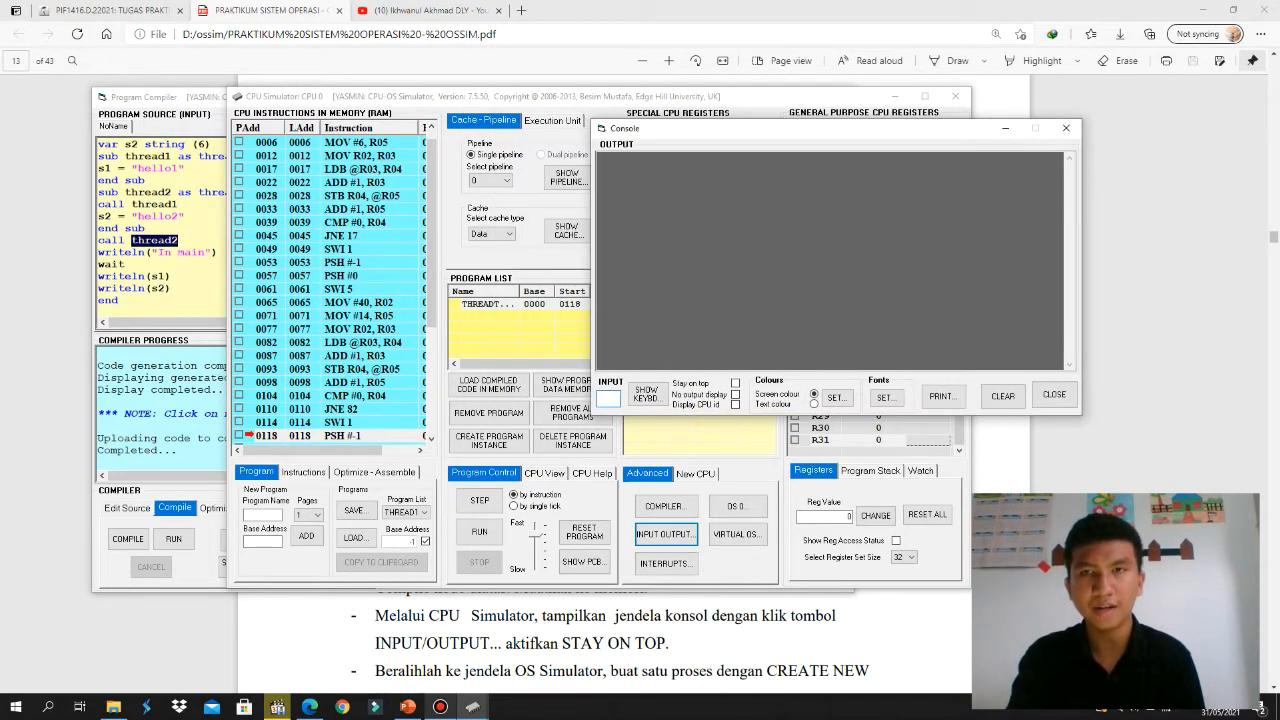
click(736, 384)
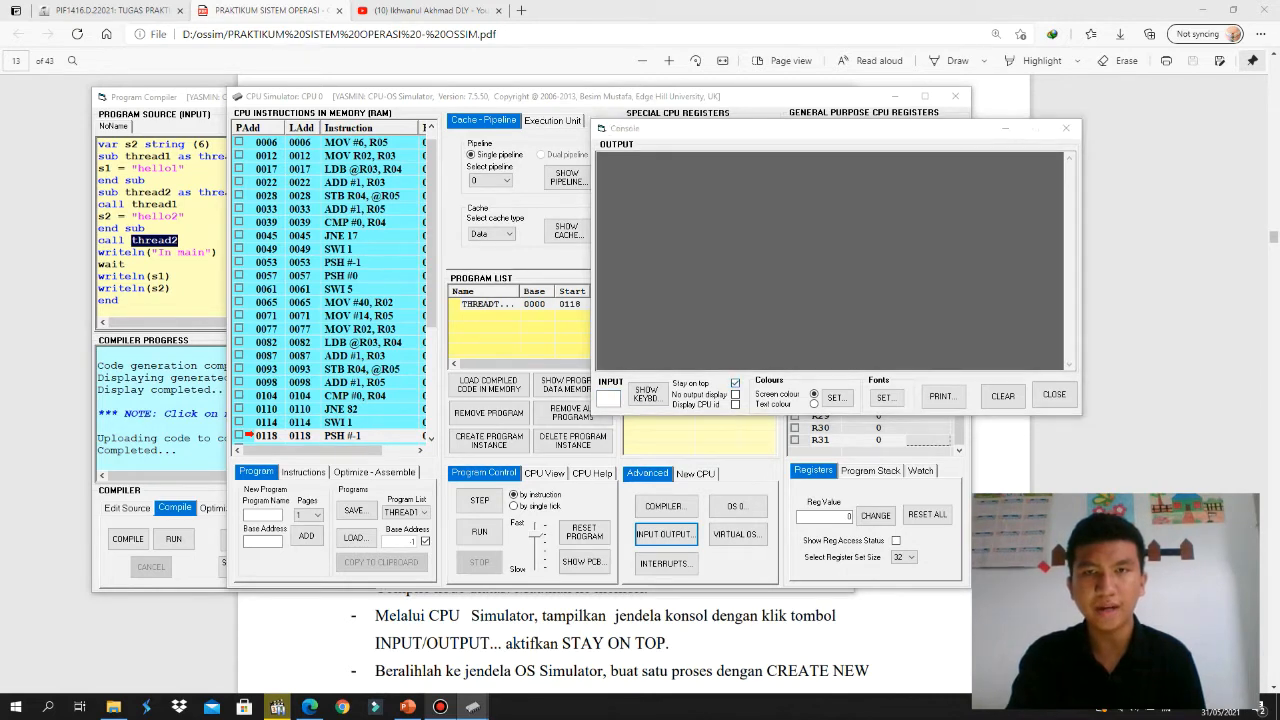
- Bring the CPU Simulator window back to the front, arrange it beside the console without overlap, and select the loaded program
click(760, 643)
mouse_move(473, 707)
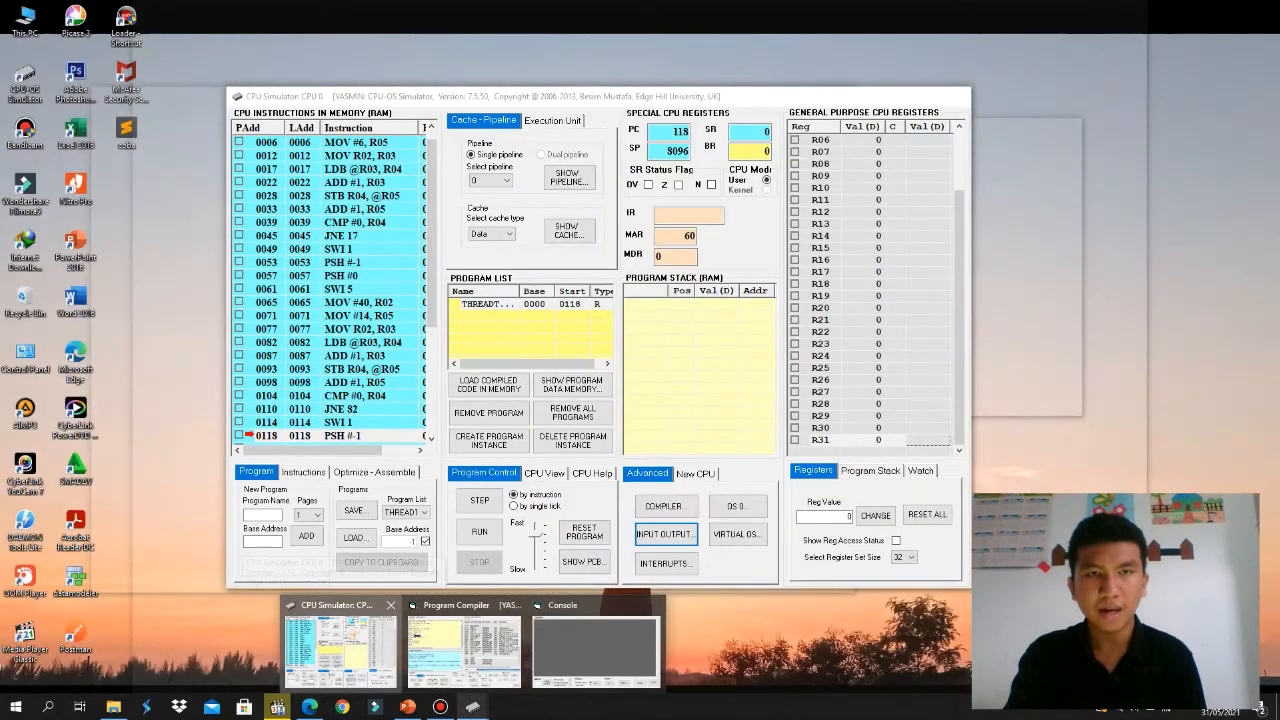
click(340, 650)
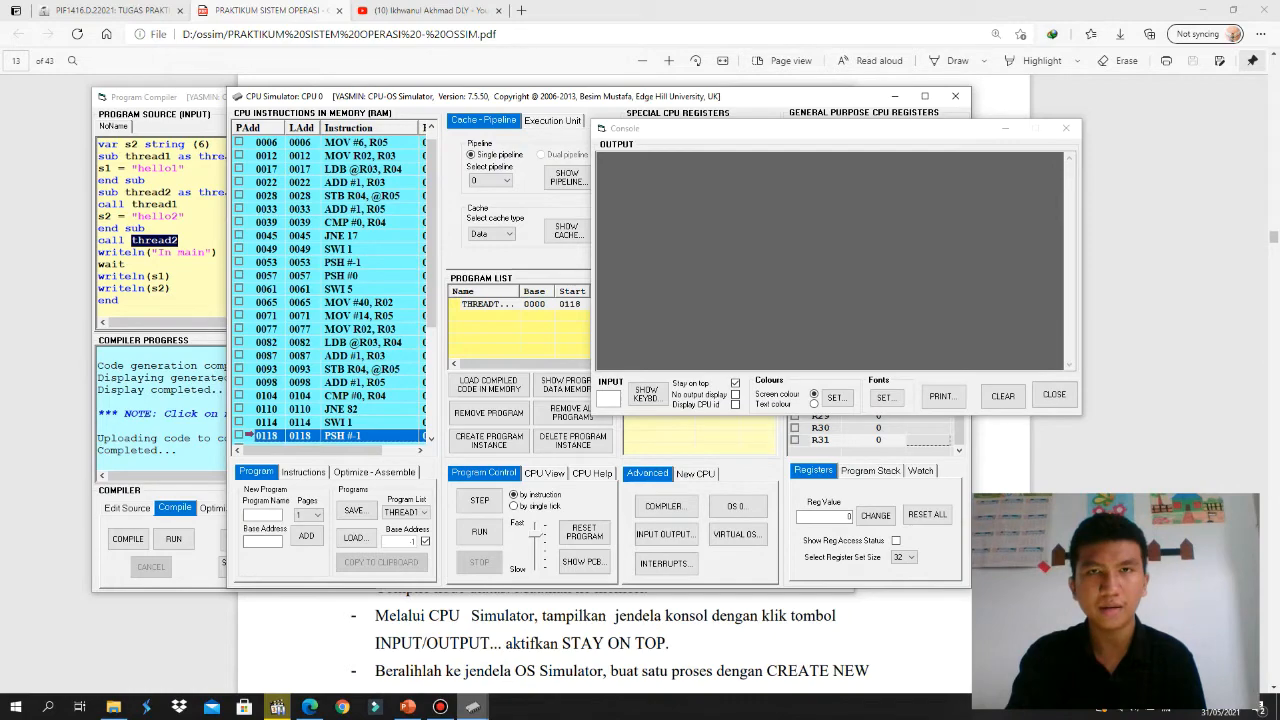
drag(731, 89, 558, 102)
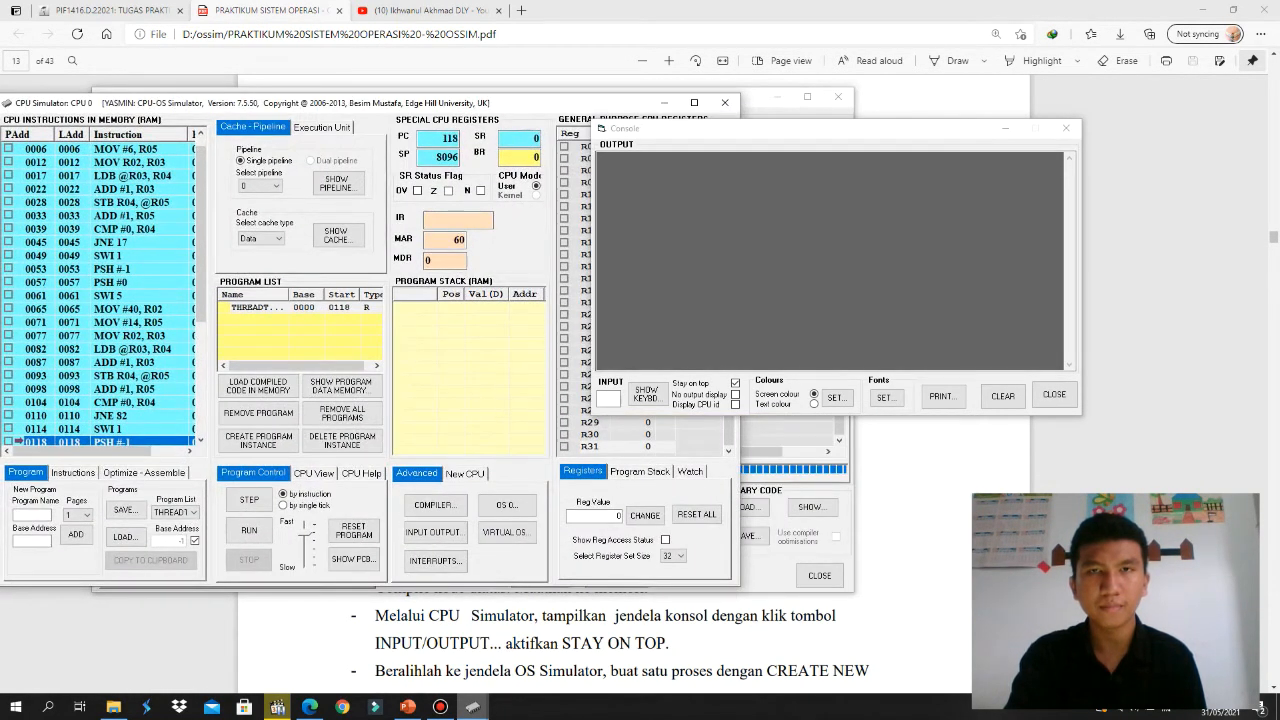
drag(555, 106, 670, 103)
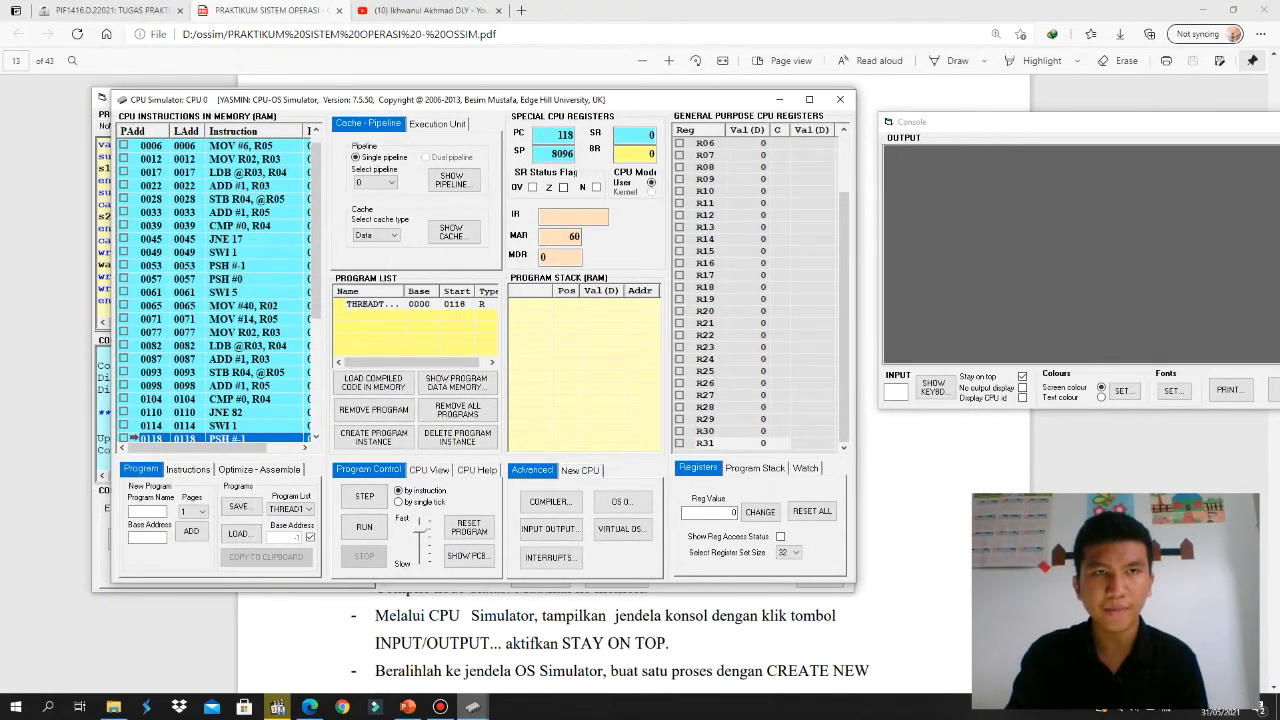
click(375, 303)
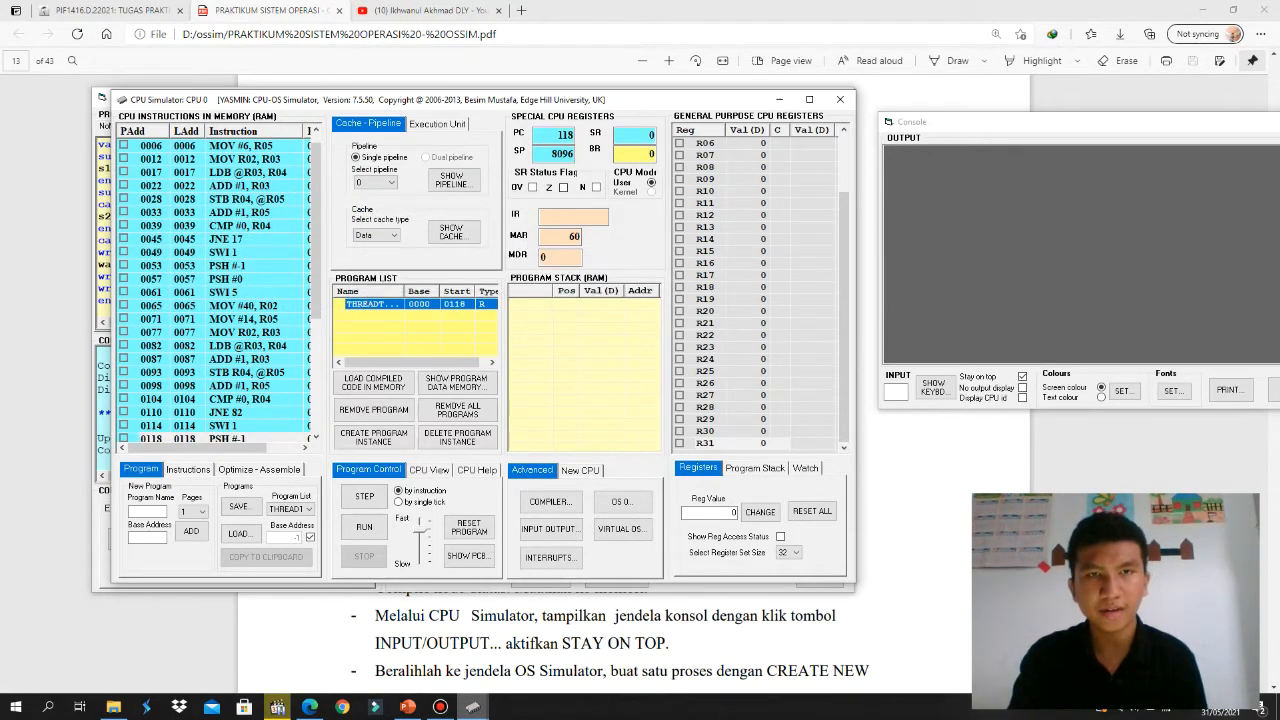
- Open the OS Simulator, move its window over the CPU Simulator clear of the console, and check the loaded program in the program list
scroll(220, 292, down, 1)
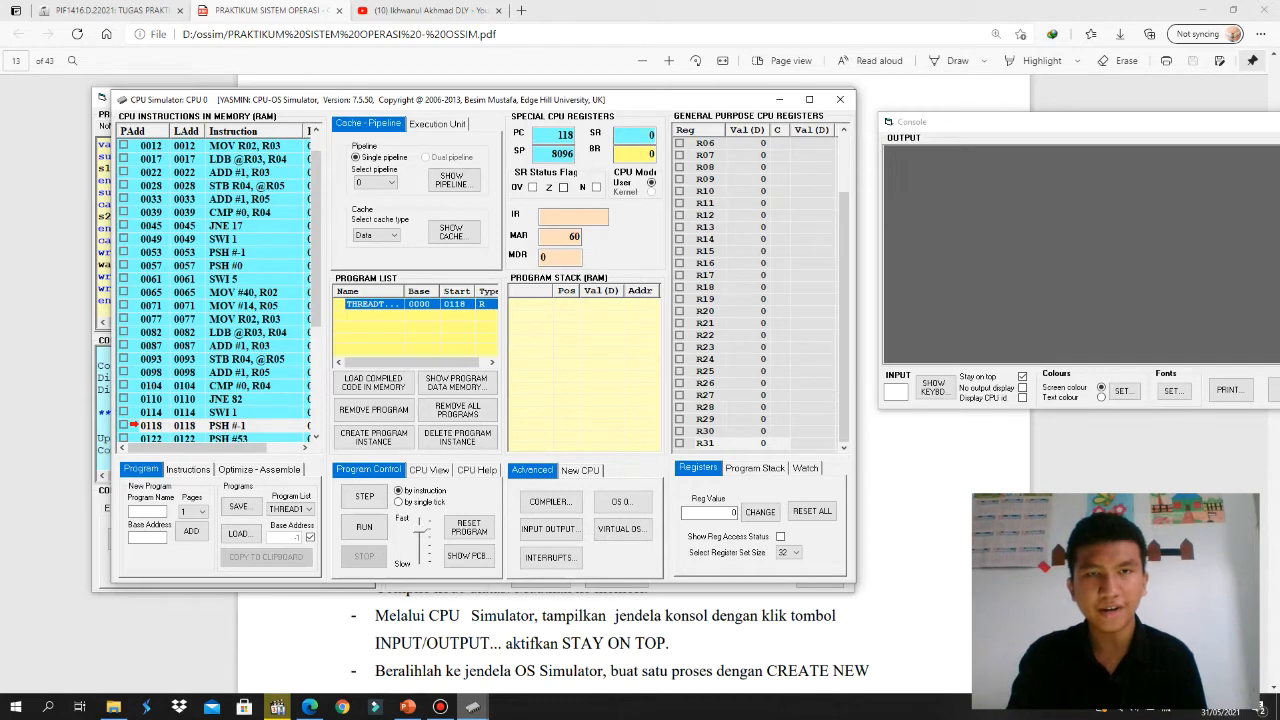
scroll(215, 290, up, 2)
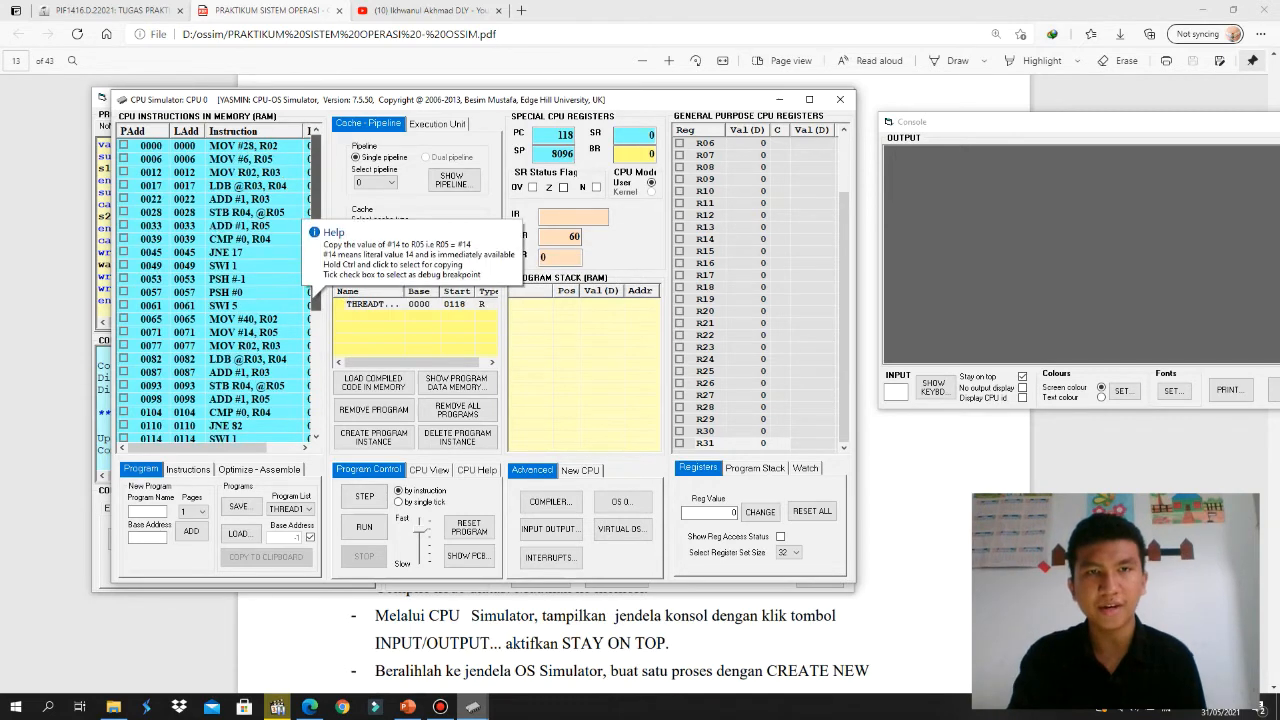
click(745, 443)
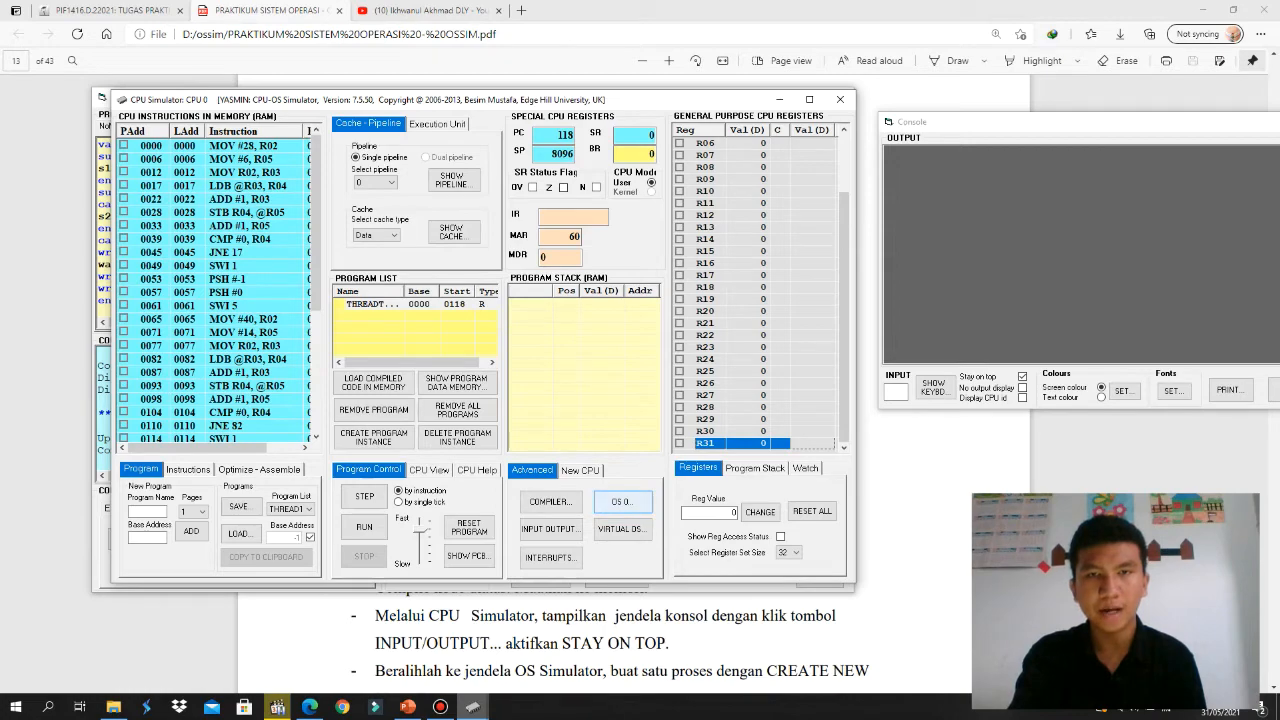
click(622, 501)
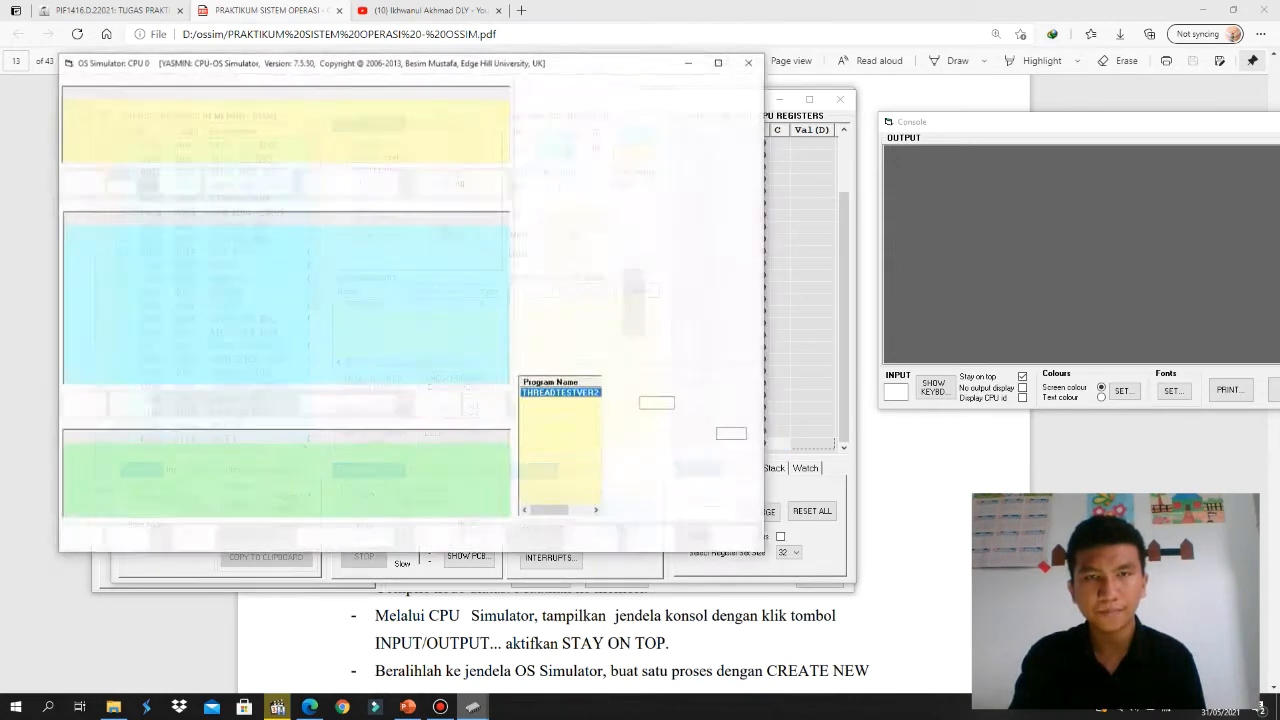
drag(603, 66, 678, 107)
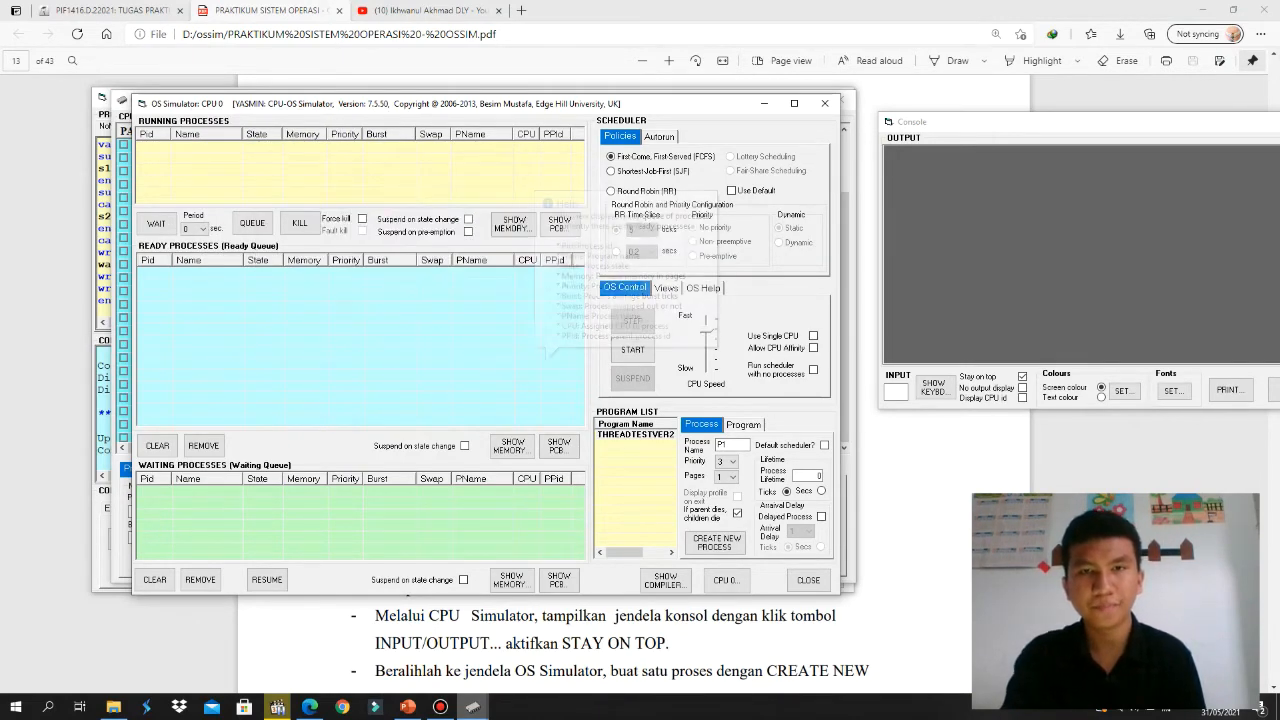
click(636, 435)
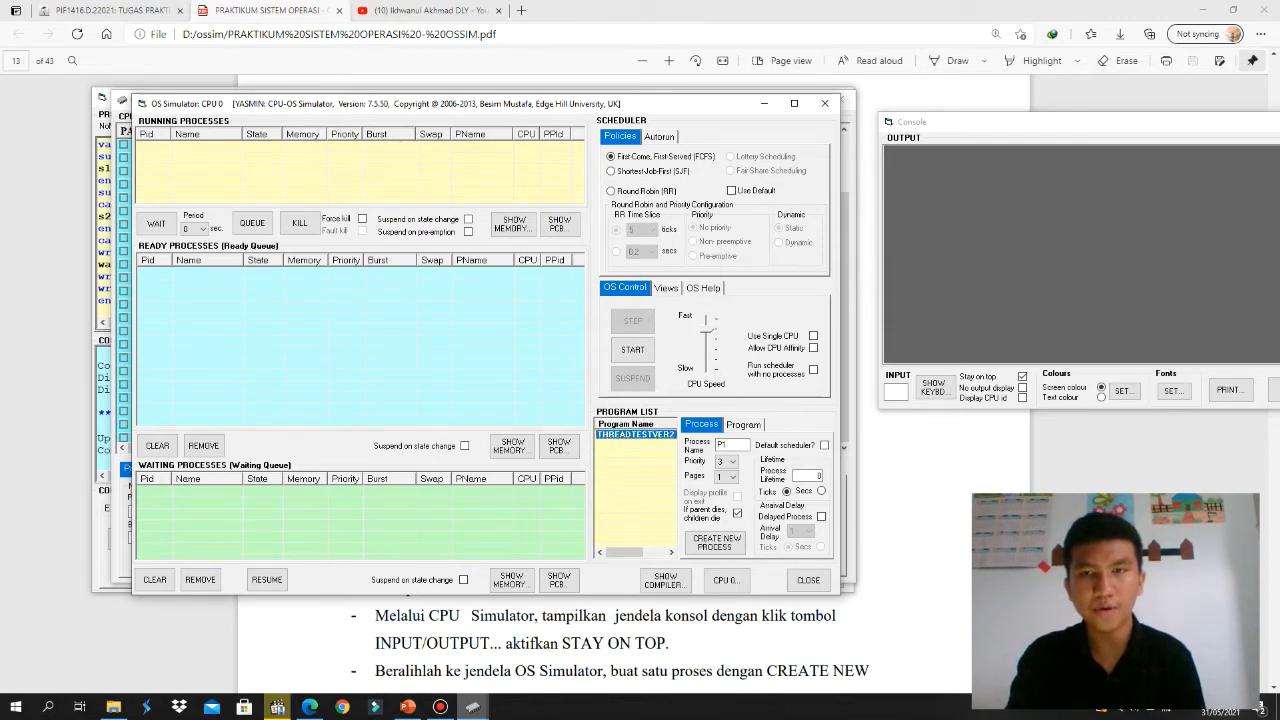
click(634, 476)
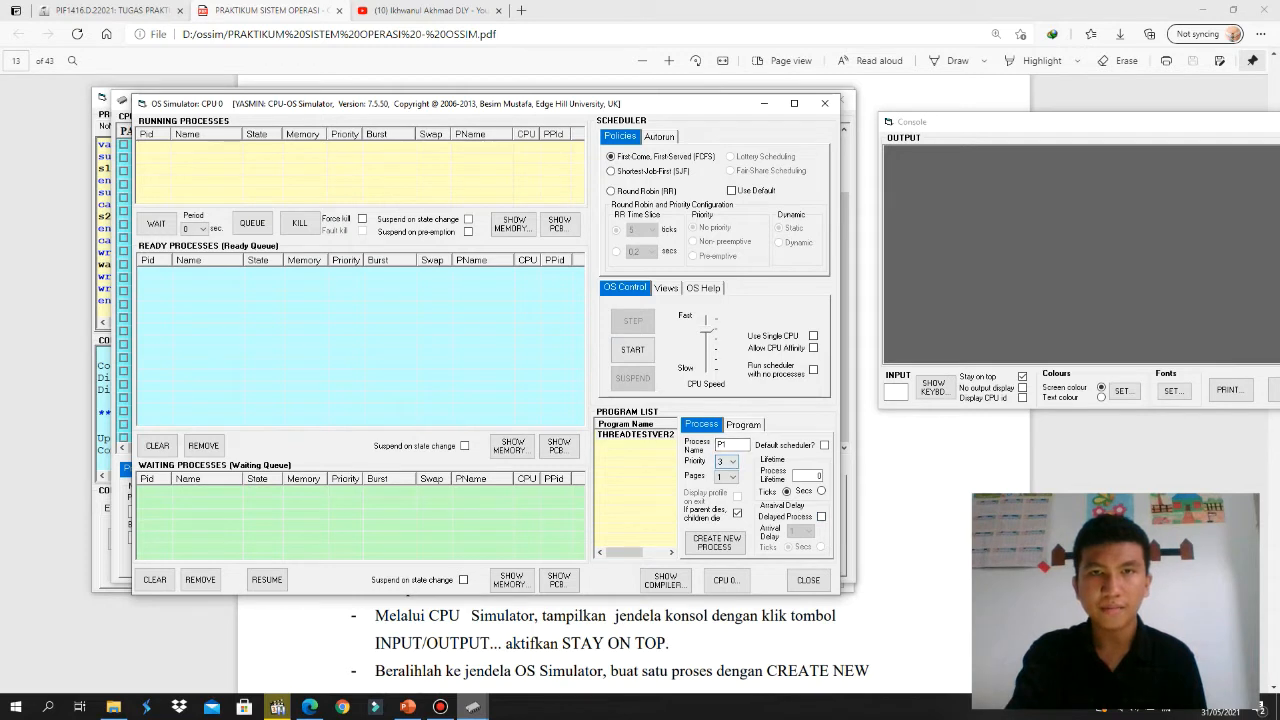
- Raise the CPU speed and set the scheduler to Round Robin with a time slice of 3 ticks
drag(707, 331, 707, 326)
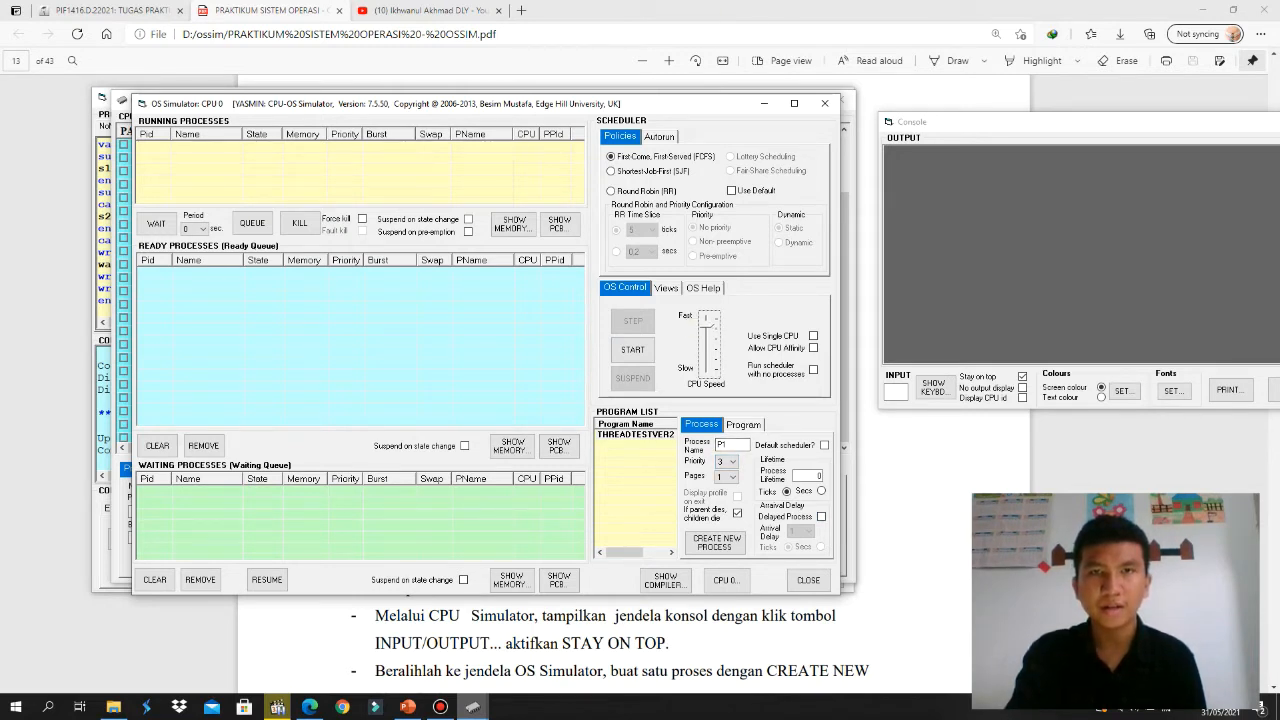
click(611, 191)
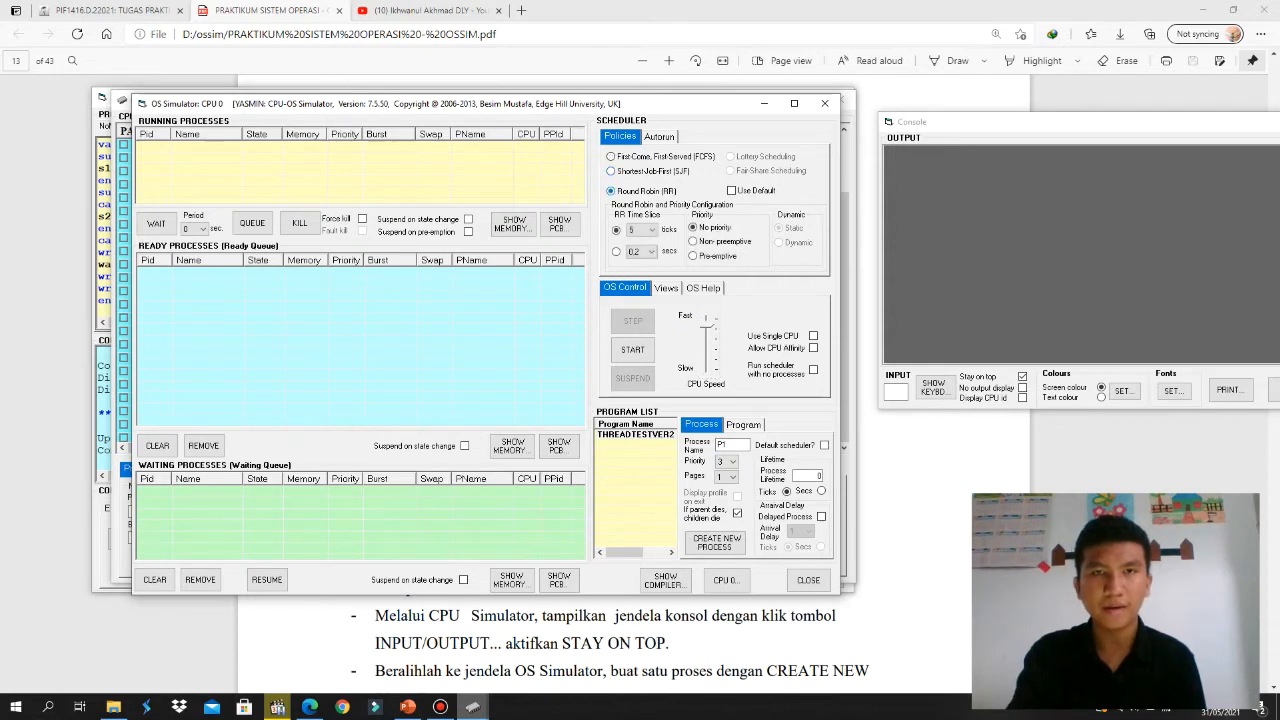
click(651, 229)
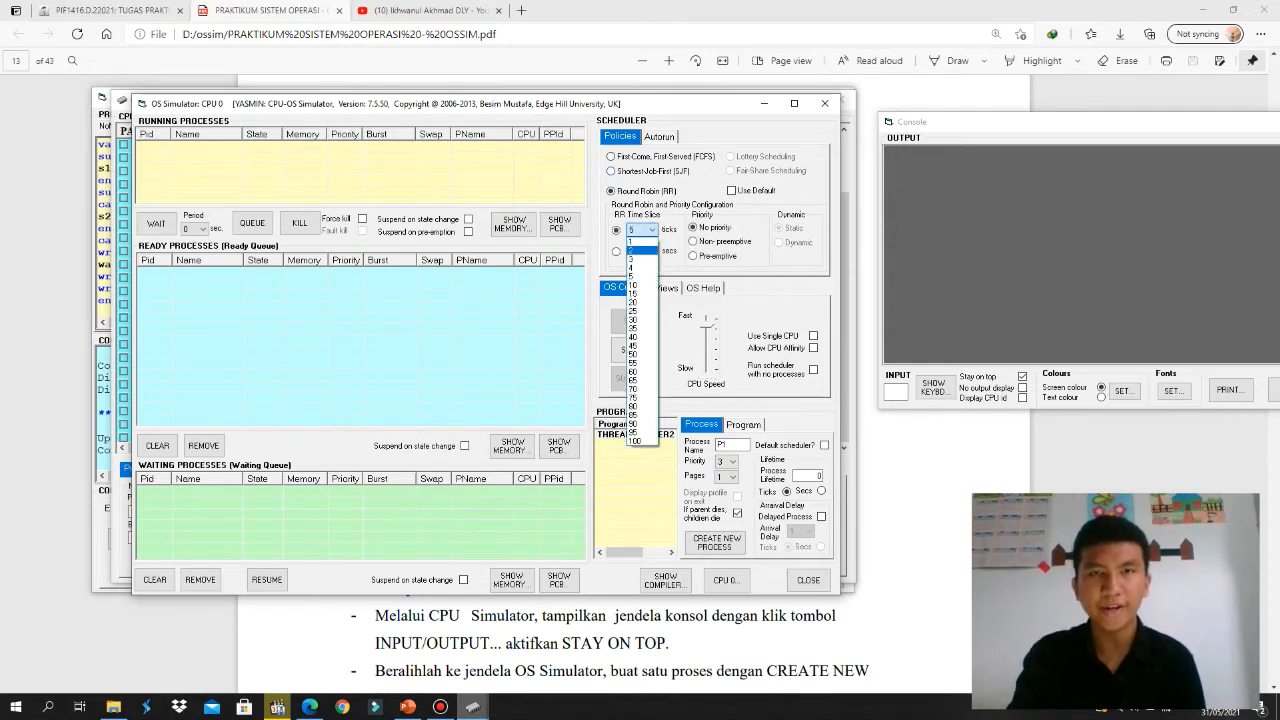
click(640, 258)
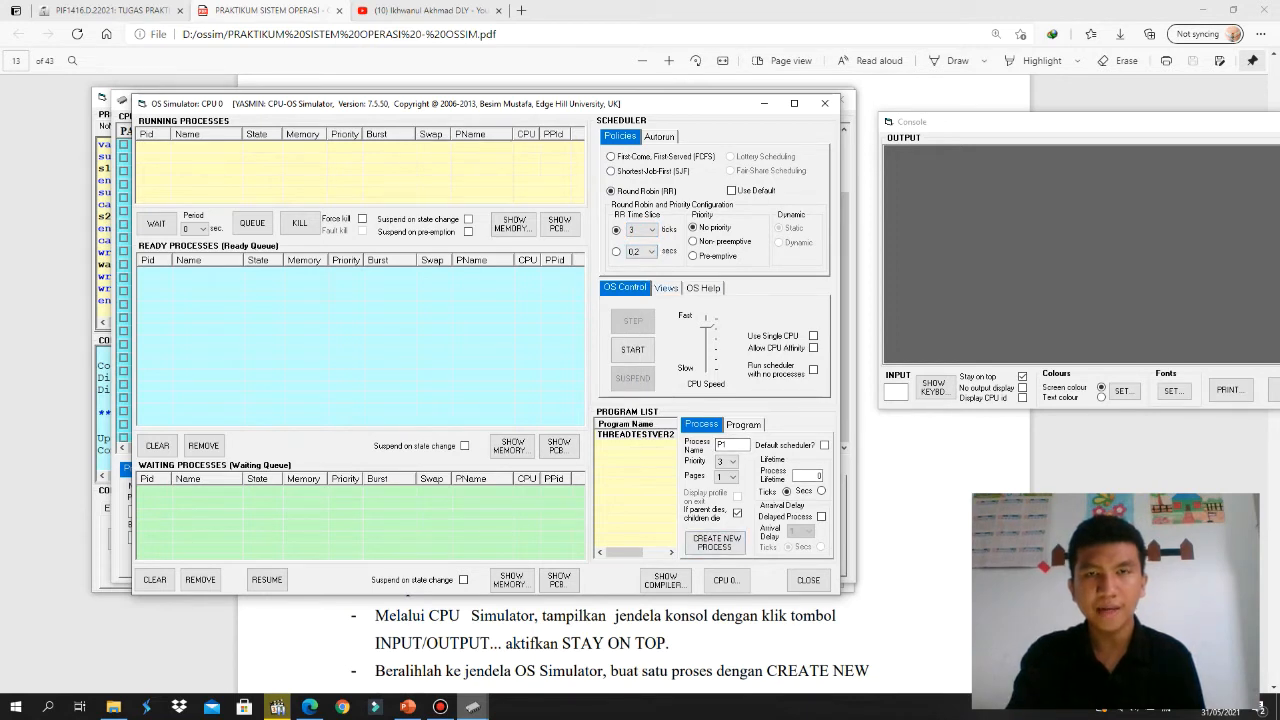
- Create a new process from ThreadTestver2 and start the OS scheduler
click(666, 288)
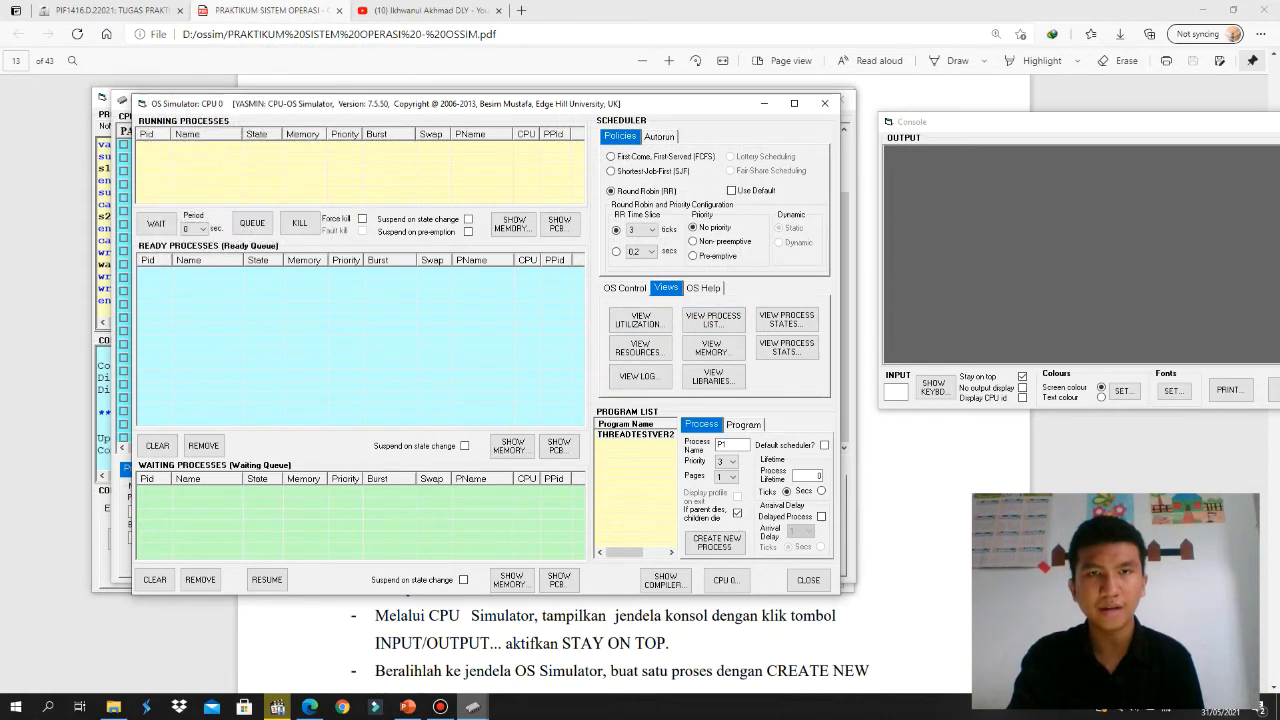
click(625, 288)
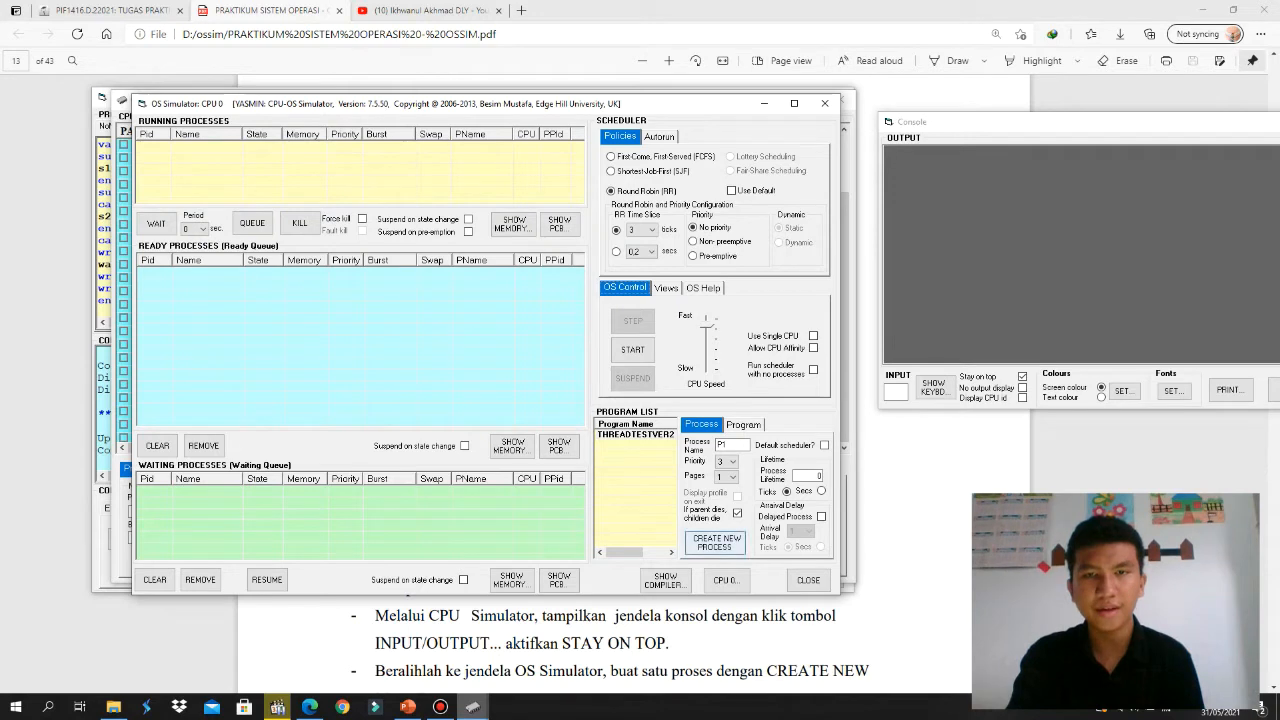
click(715, 543)
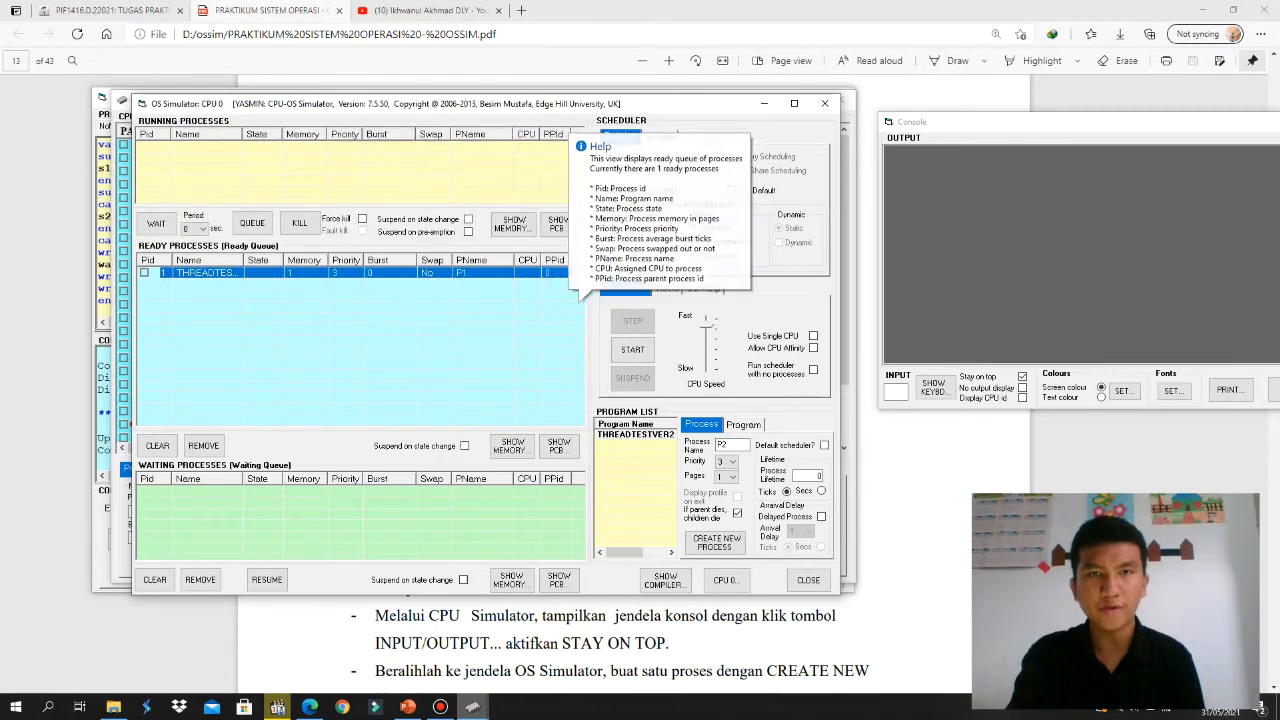
click(632, 349)
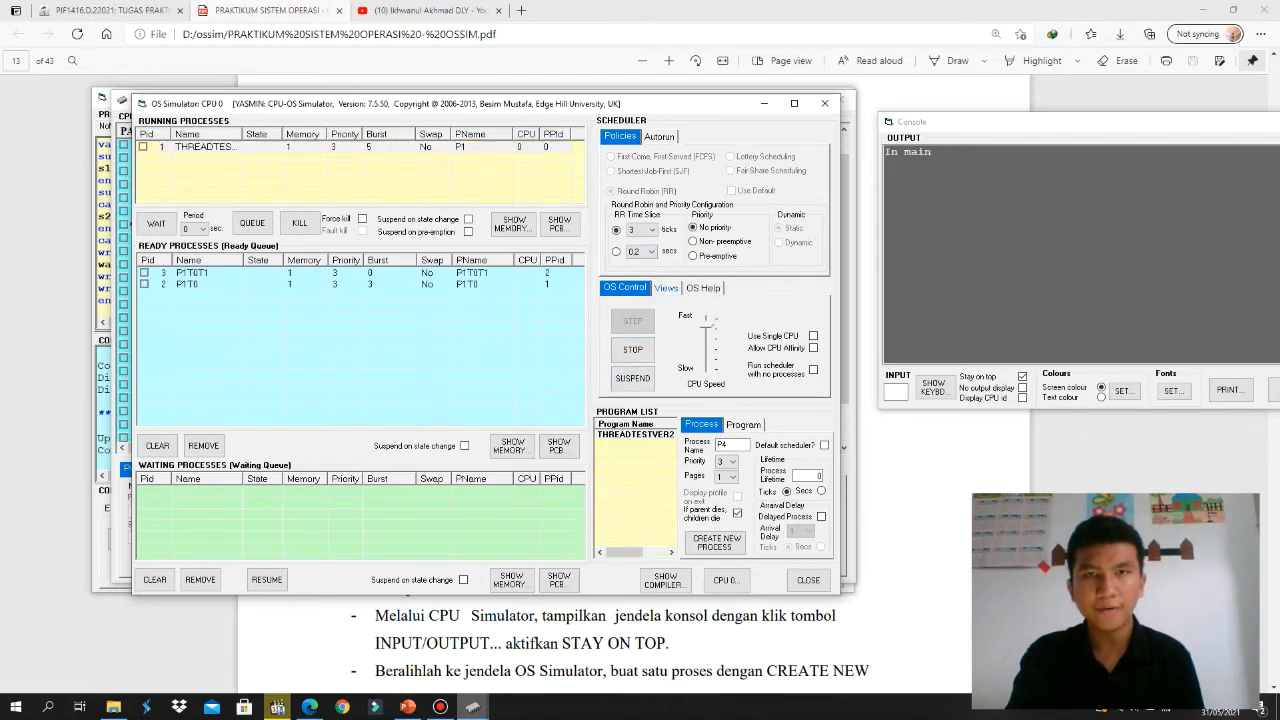
- Open the process list, place it against the console, and follow the main process and its child threads while they run
click(666, 287)
click(713, 319)
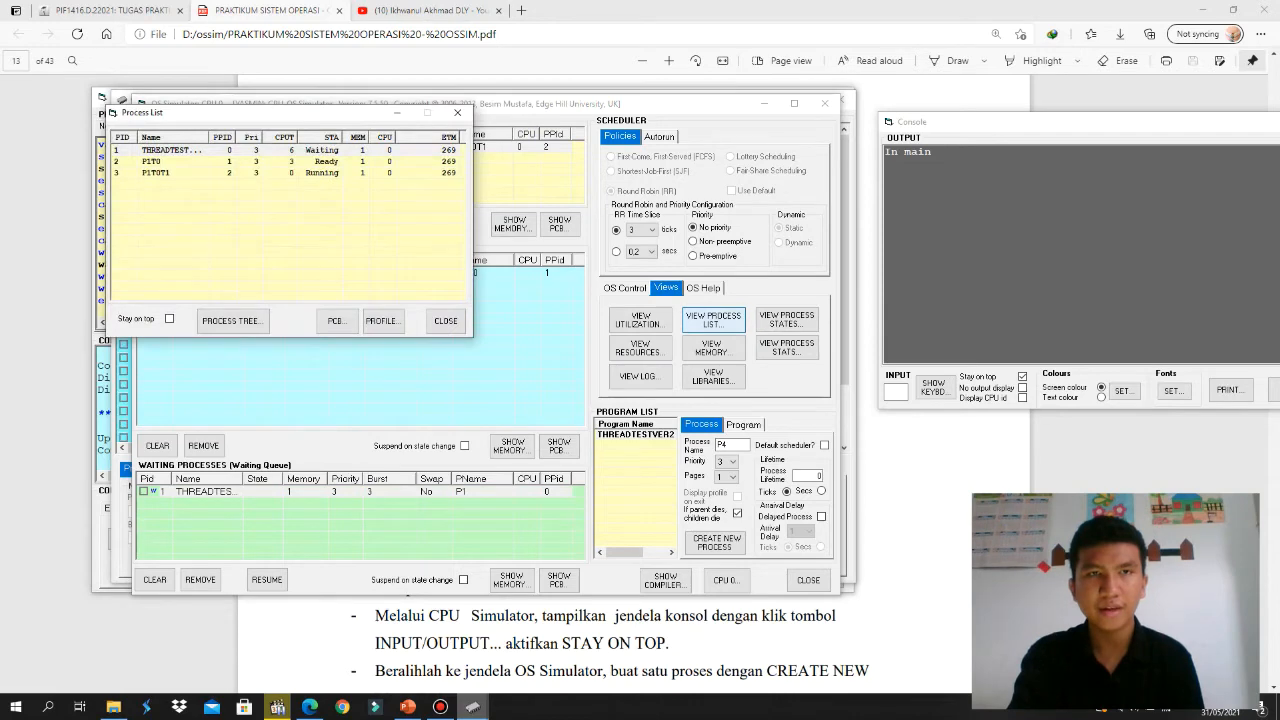
drag(260, 113, 656, 171)
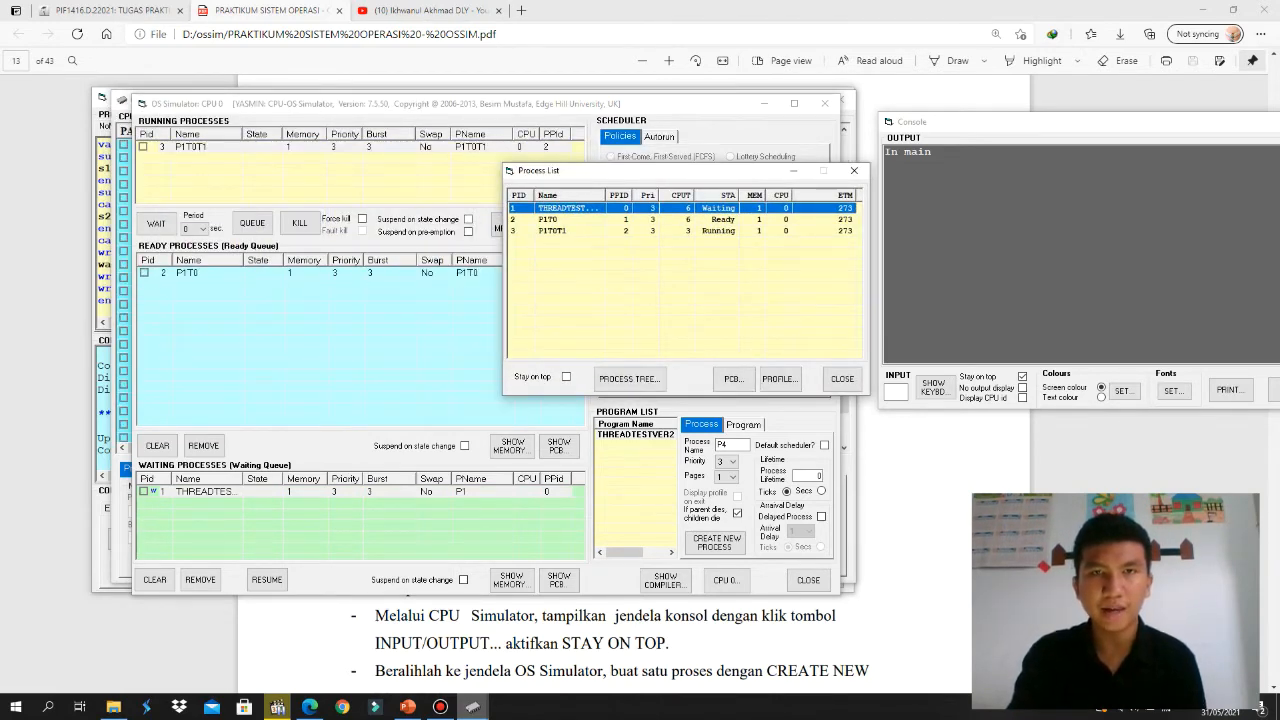
drag(656, 171, 667, 170)
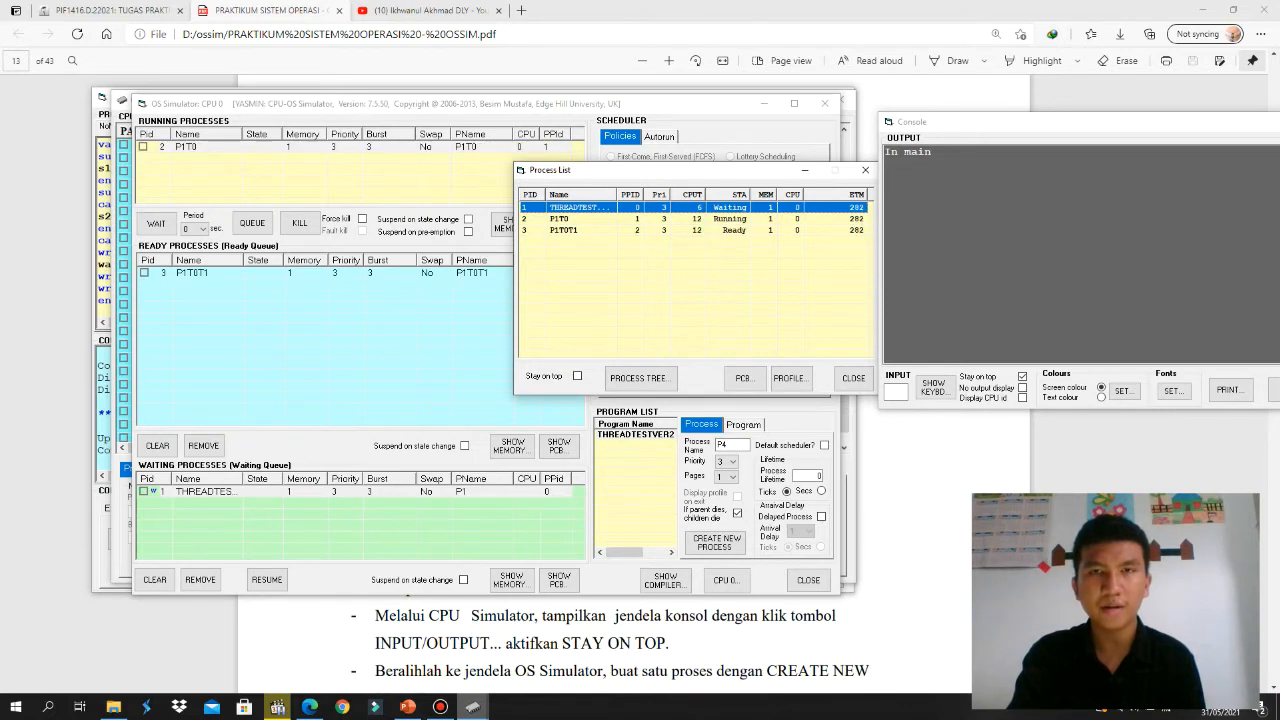
drag(722, 172, 721, 156)
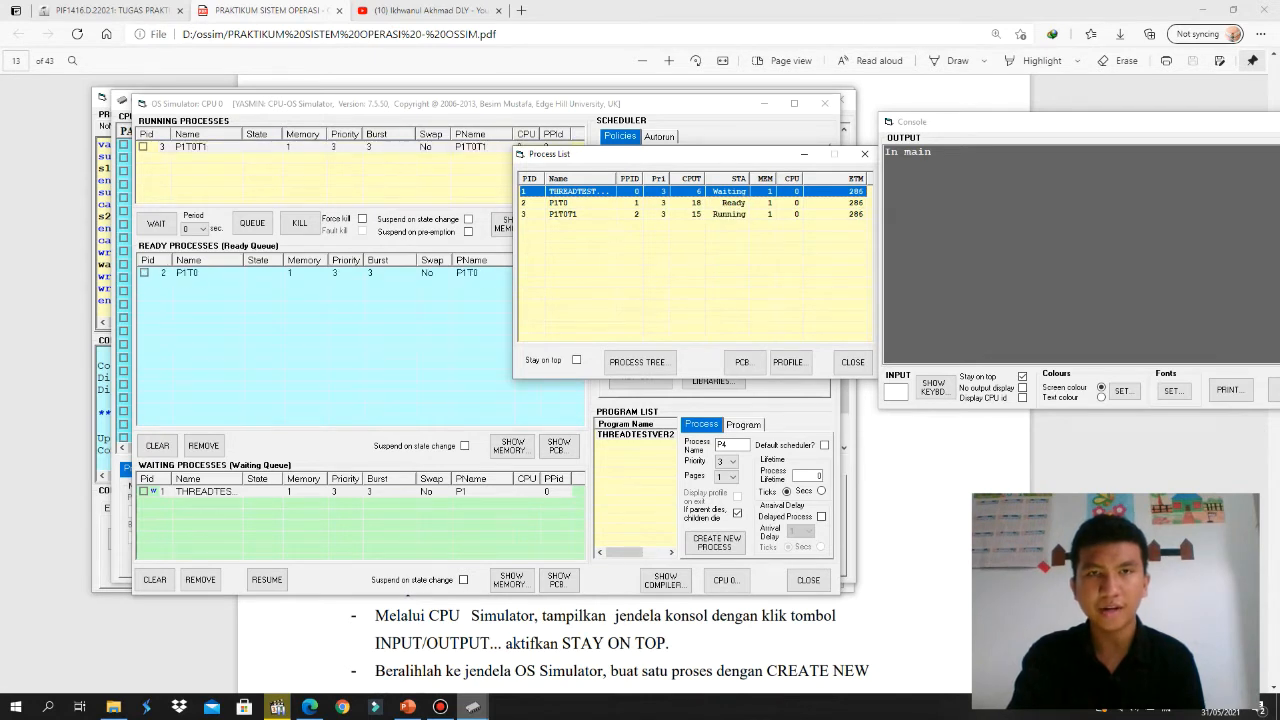
click(560, 203)
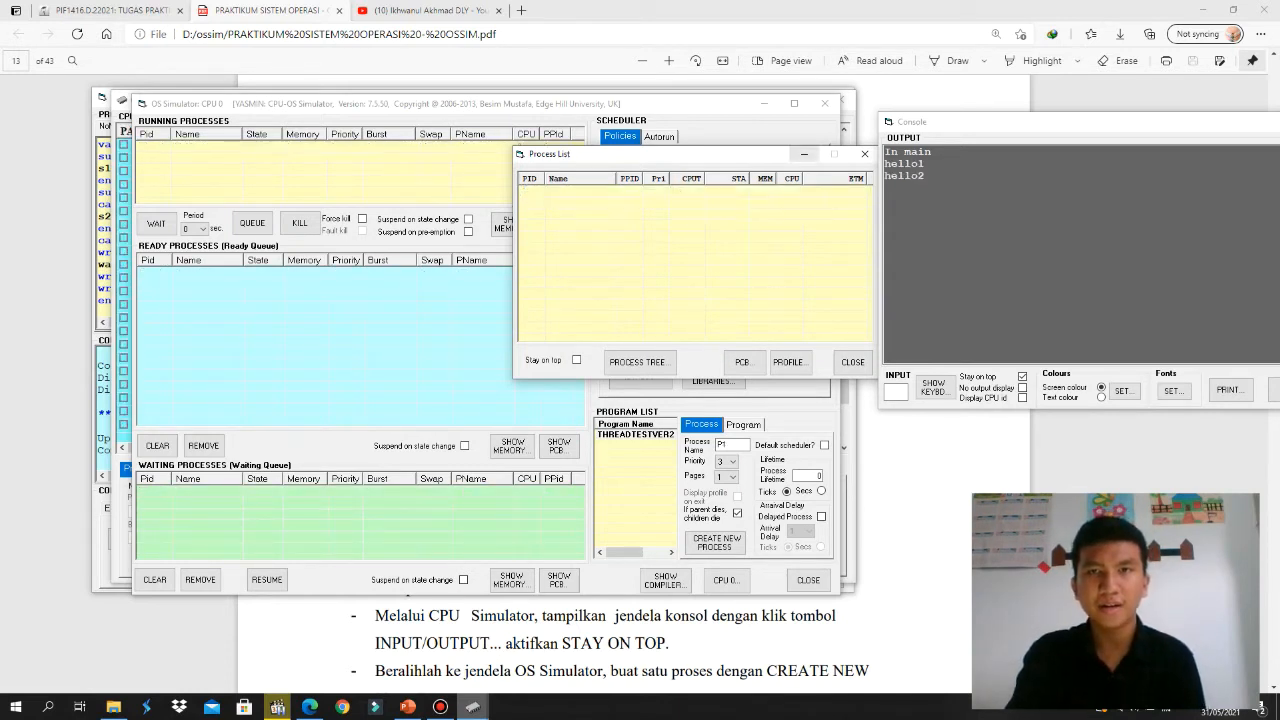
- Move the process list and console side by side and read the program's output lines in the console
drag(755, 154, 554, 146)
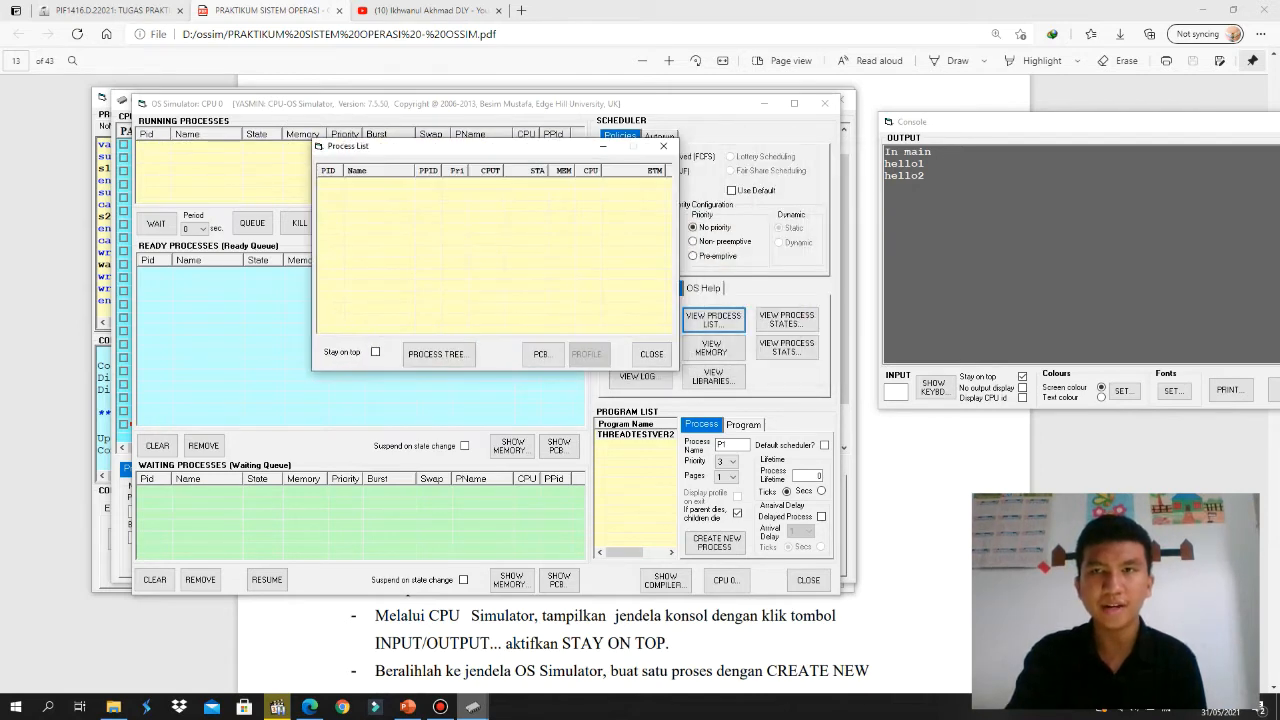
drag(1141, 127, 951, 156)
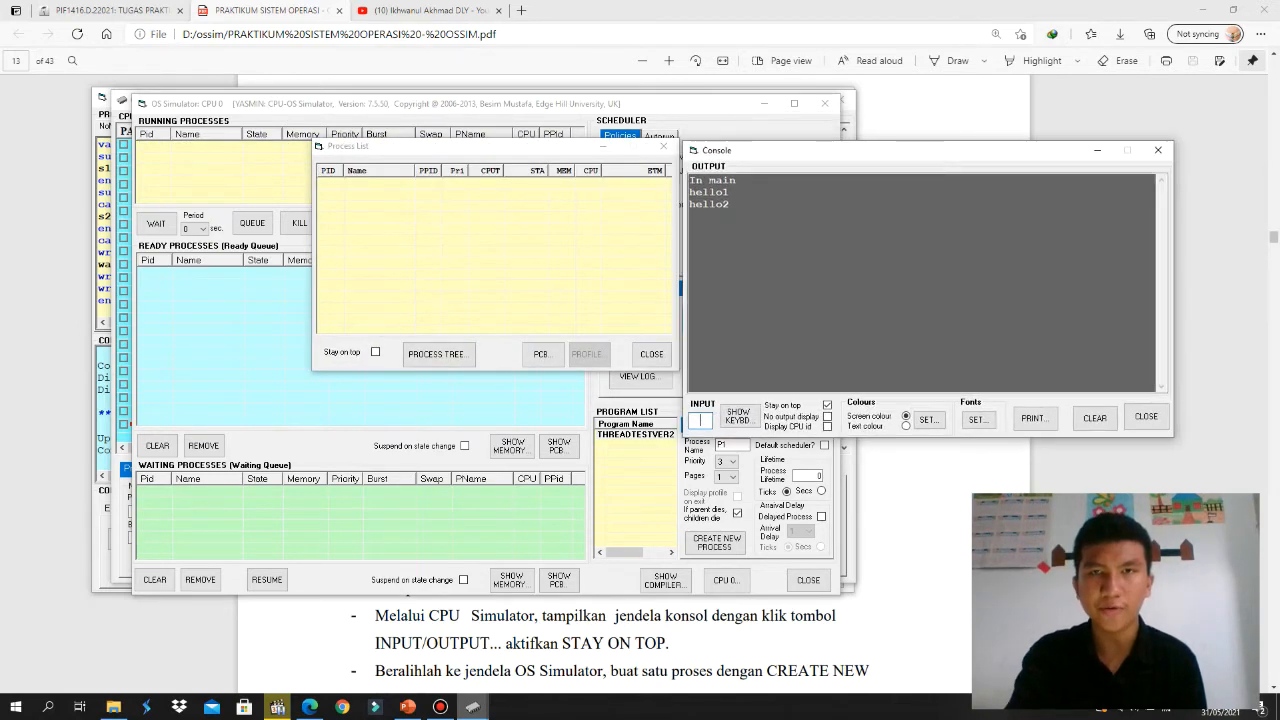
mouse_move(740, 181)
mouse_down()
mouse_move(690, 181)
mouse_move(723, 181)
mouse_up()
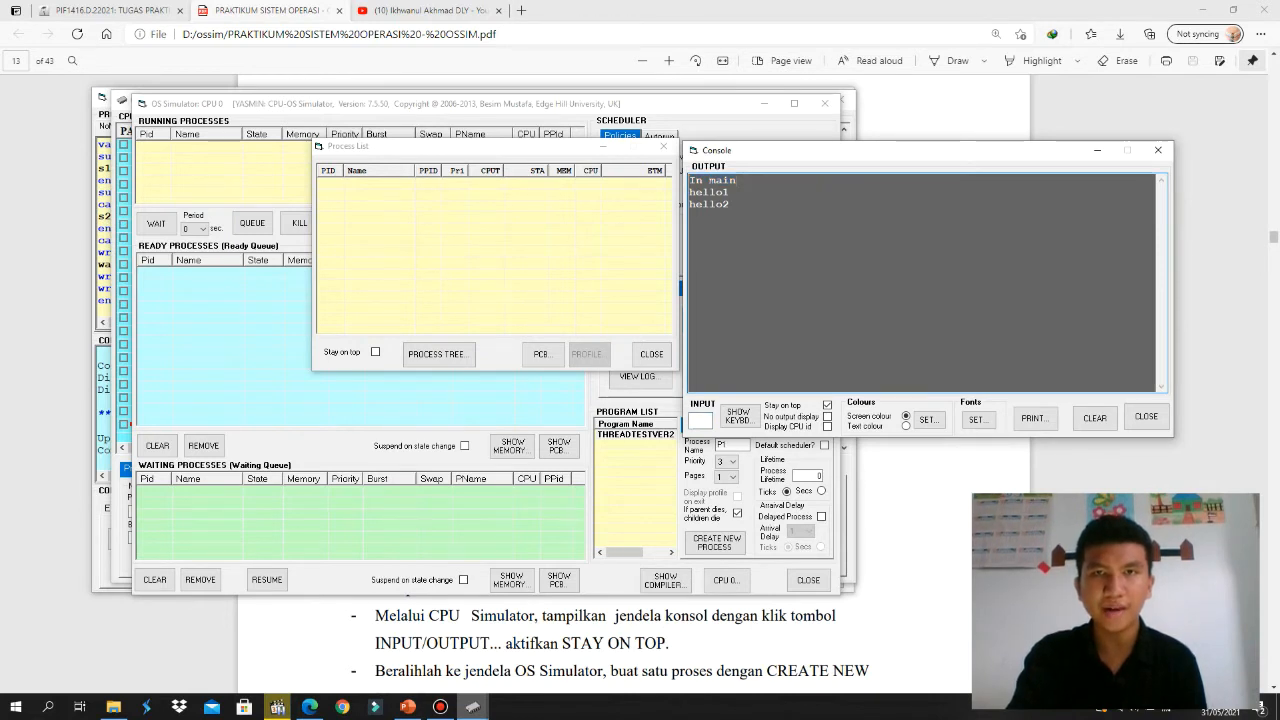
click(732, 192)
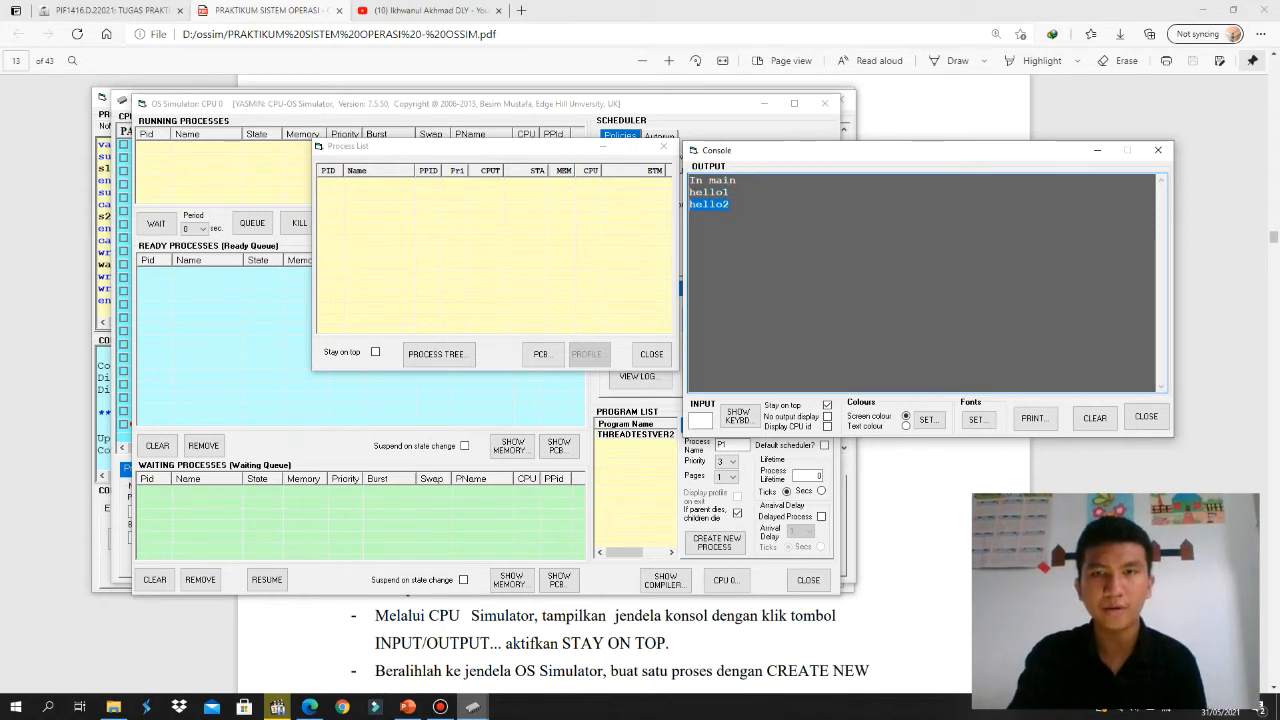
drag(857, 151, 913, 141)
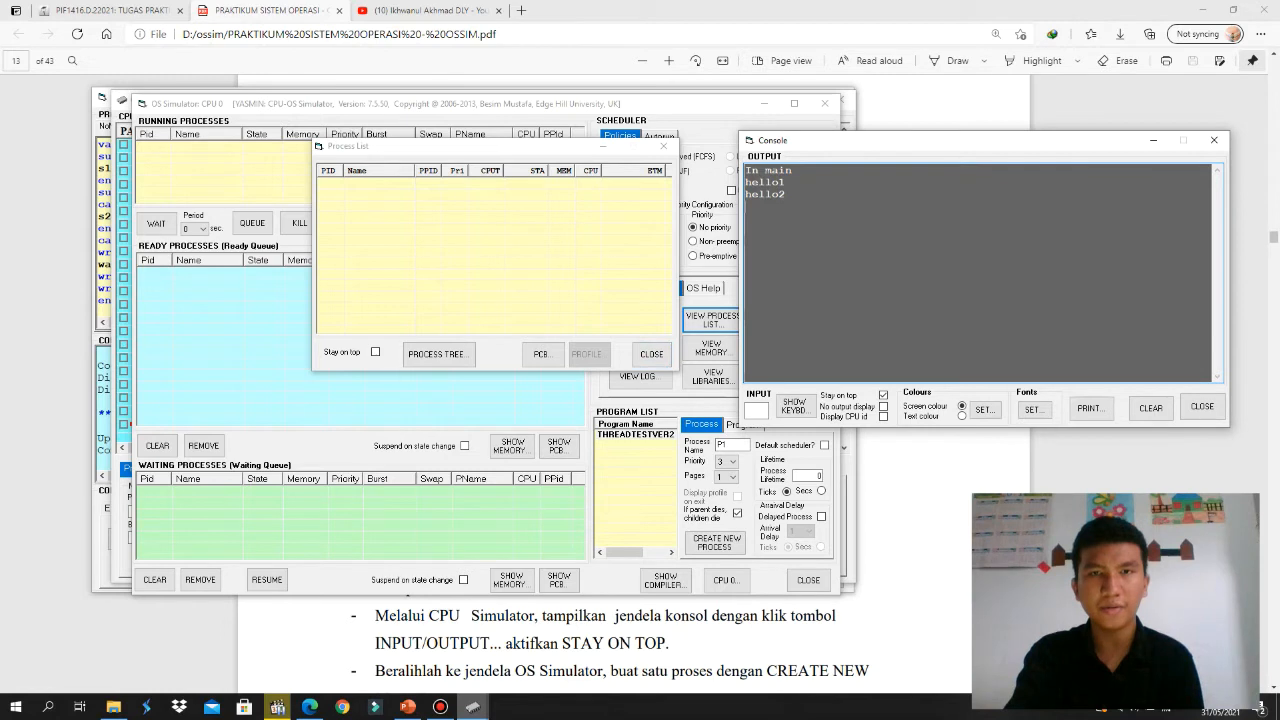
- Close the process list, return to the OS Simulator's scheduler controls, and raise the CPU speed to the fastest setting
click(651, 353)
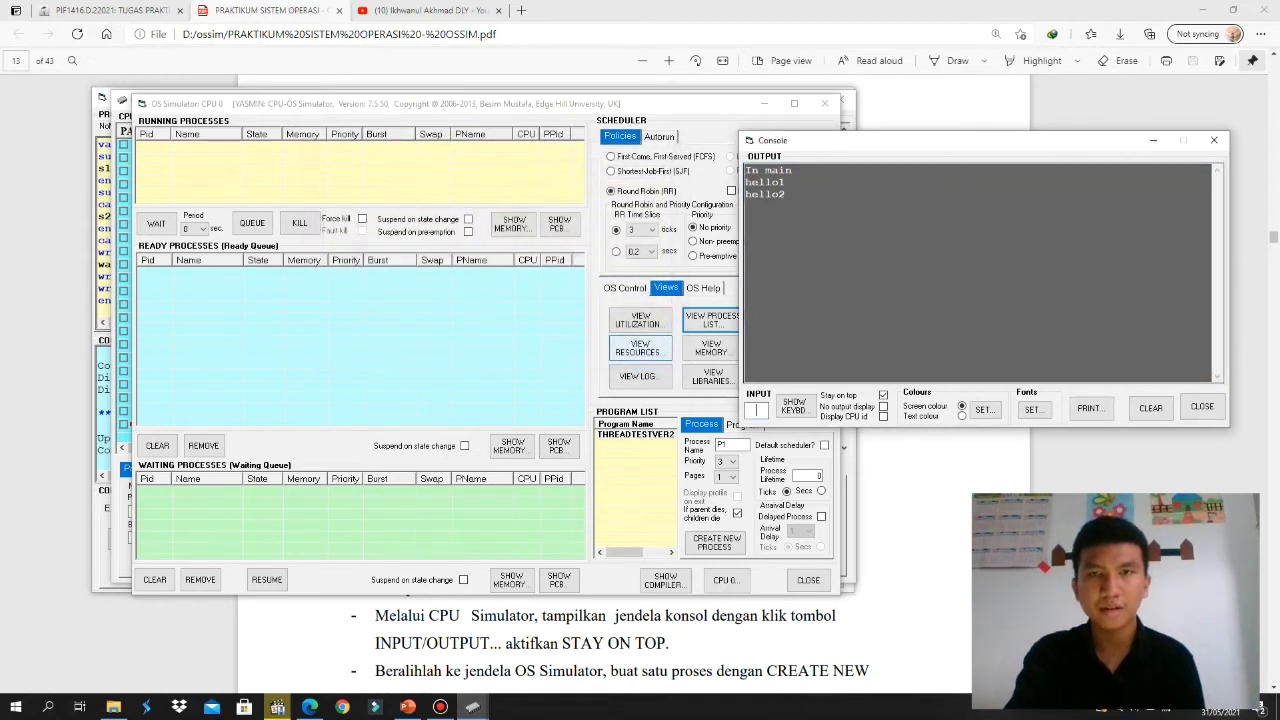
click(690, 104)
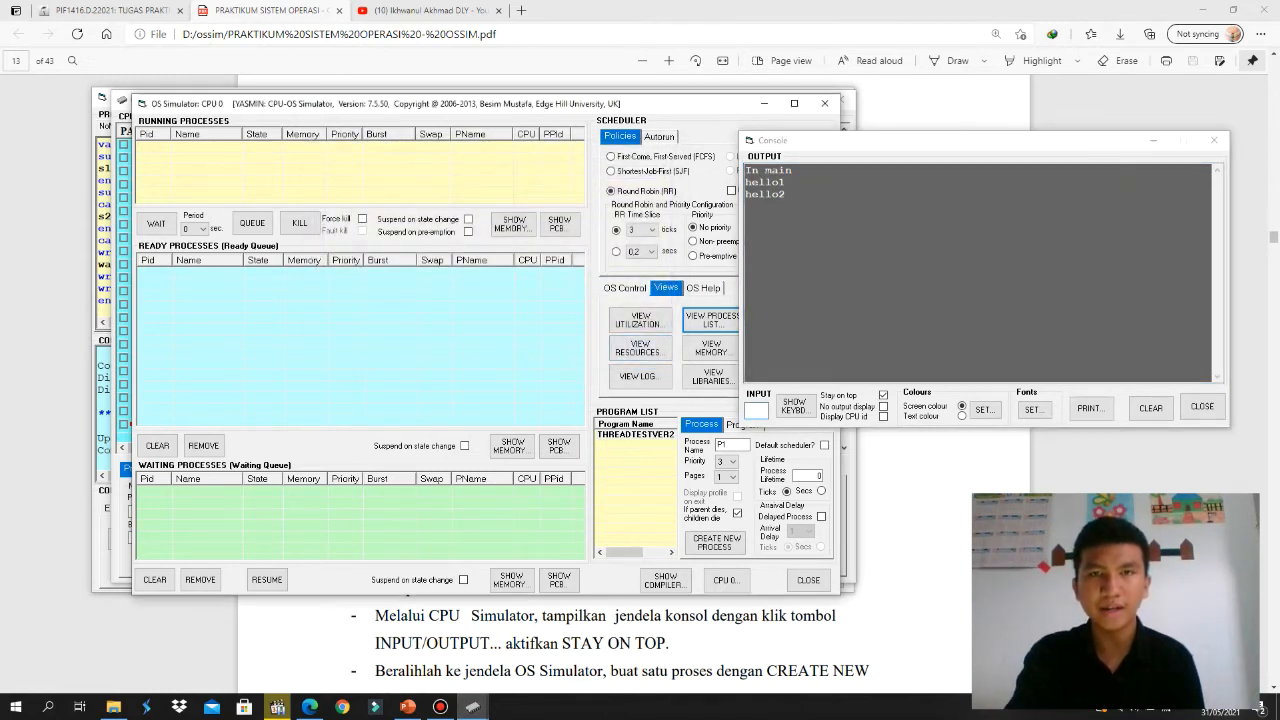
click(625, 288)
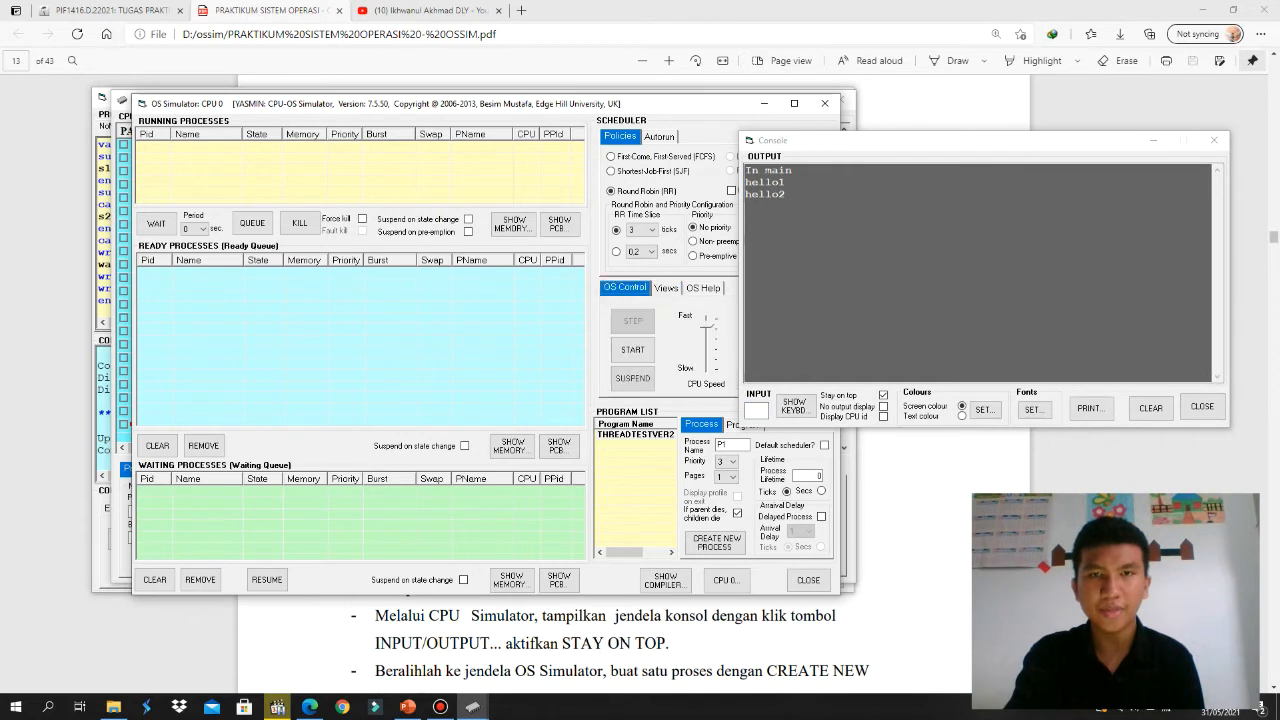
drag(708, 327, 708, 320)
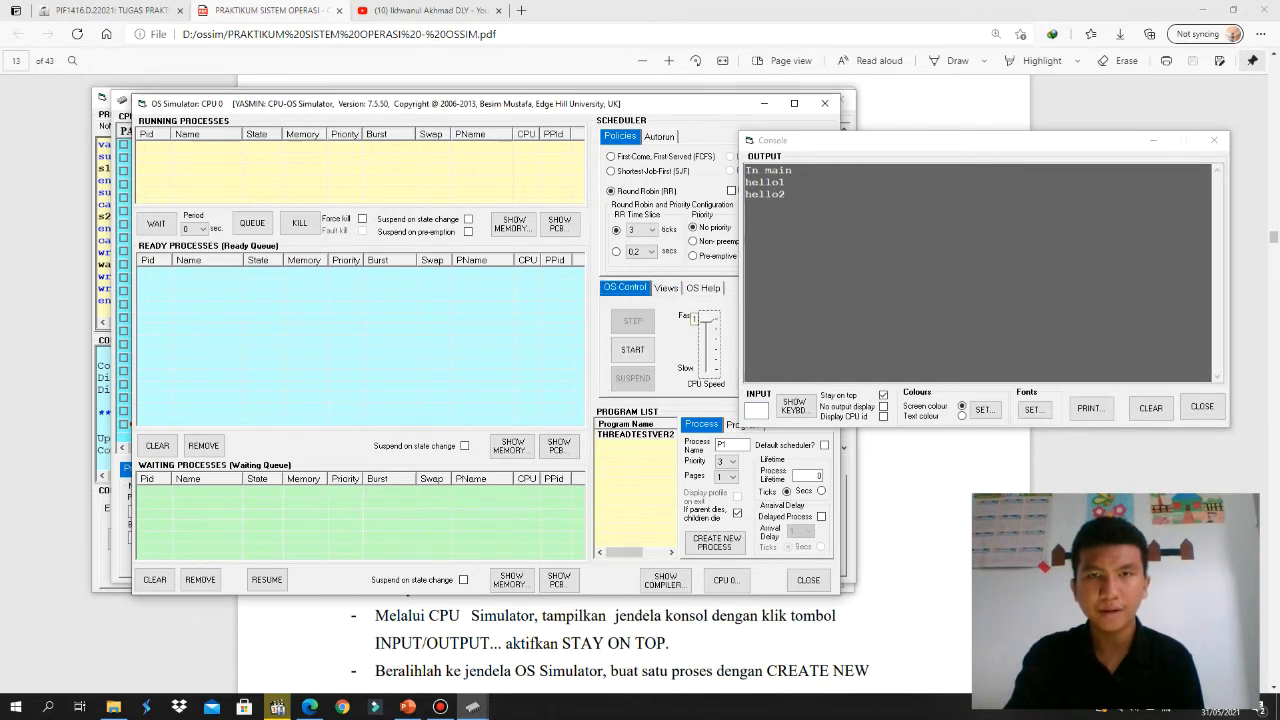
click(351, 314)
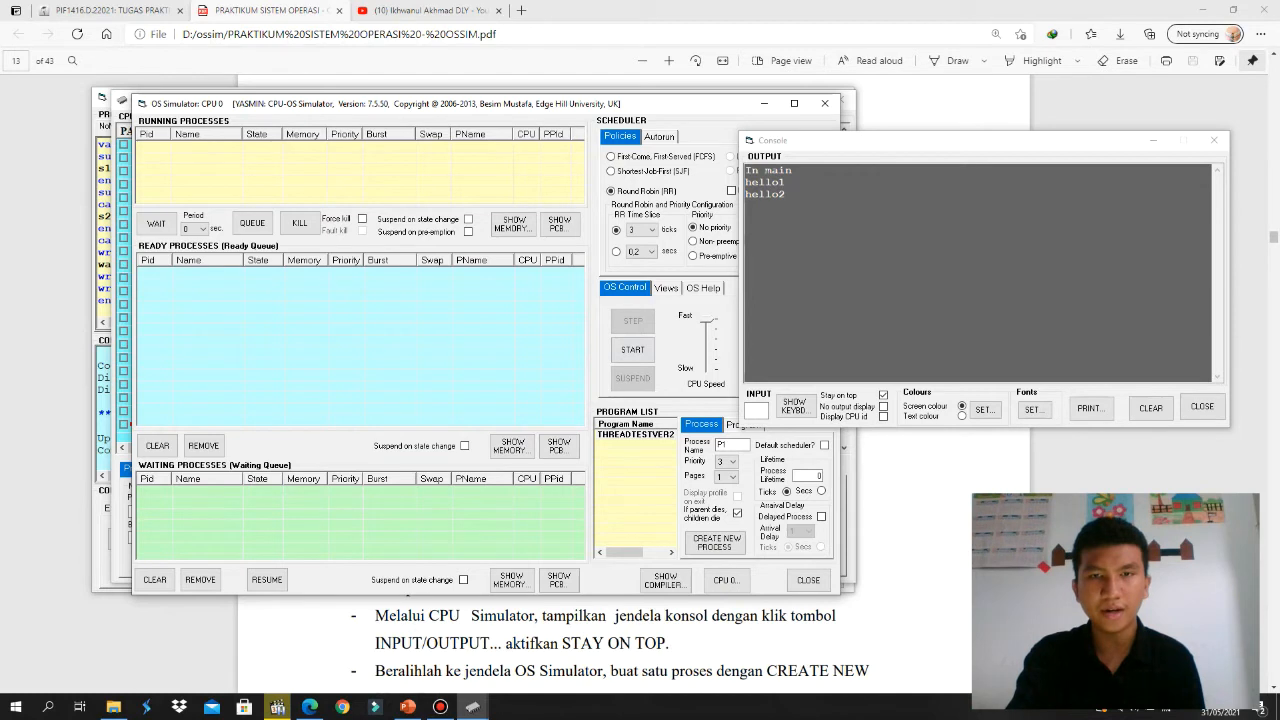
- Create another process from ThreadTestver2 and start the scheduler at the fastest CPU speed
click(715, 543)
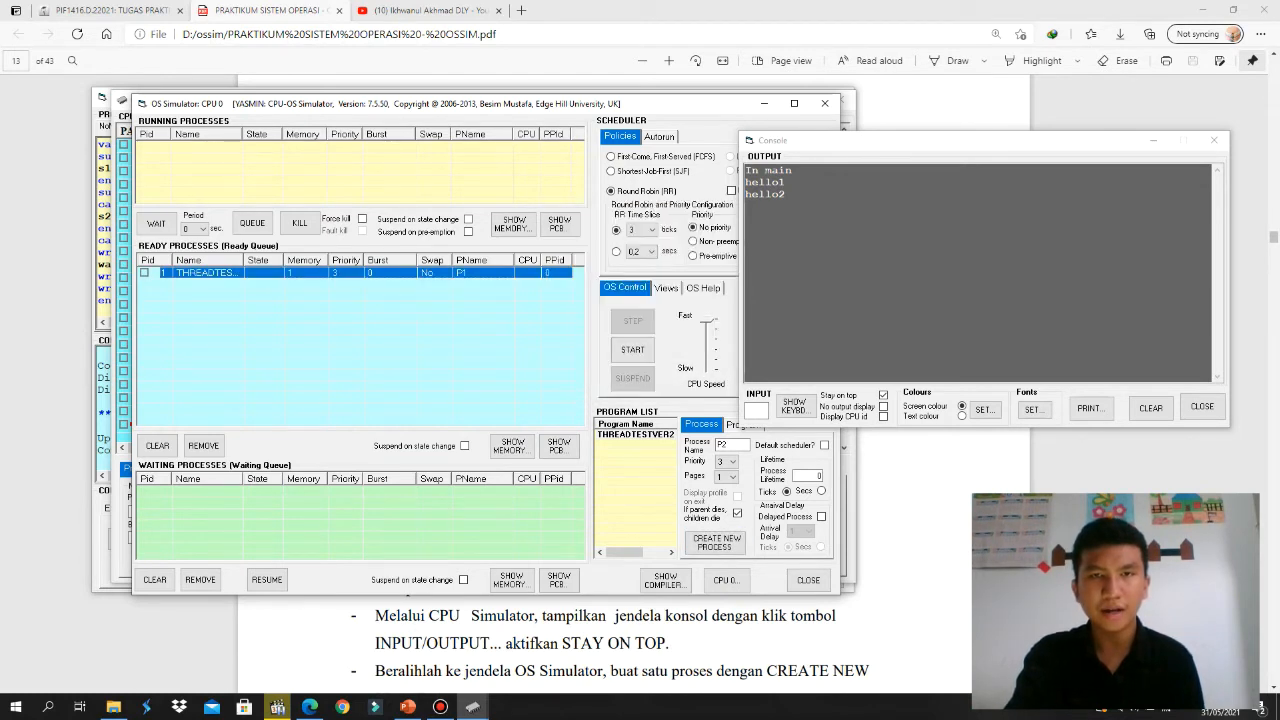
mouse_move(708, 320)
mouse_down()
mouse_move(708, 332)
mouse_move(708, 319)
mouse_up()
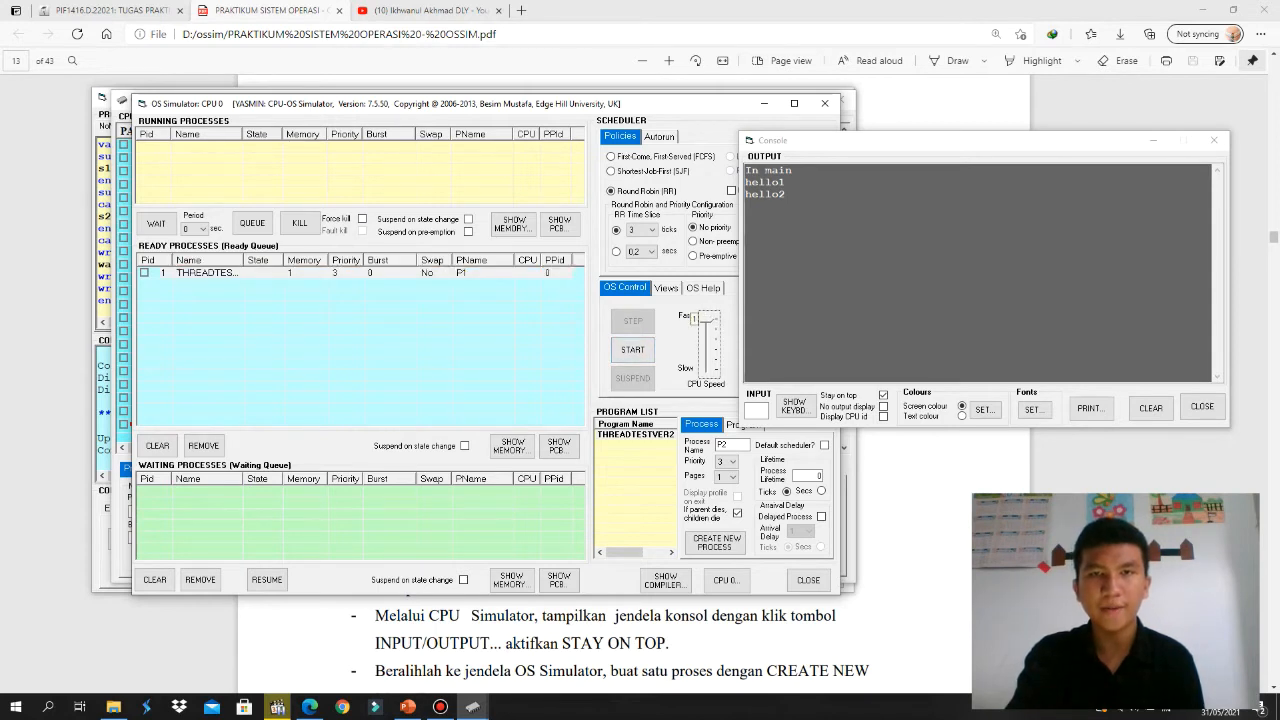
click(632, 349)
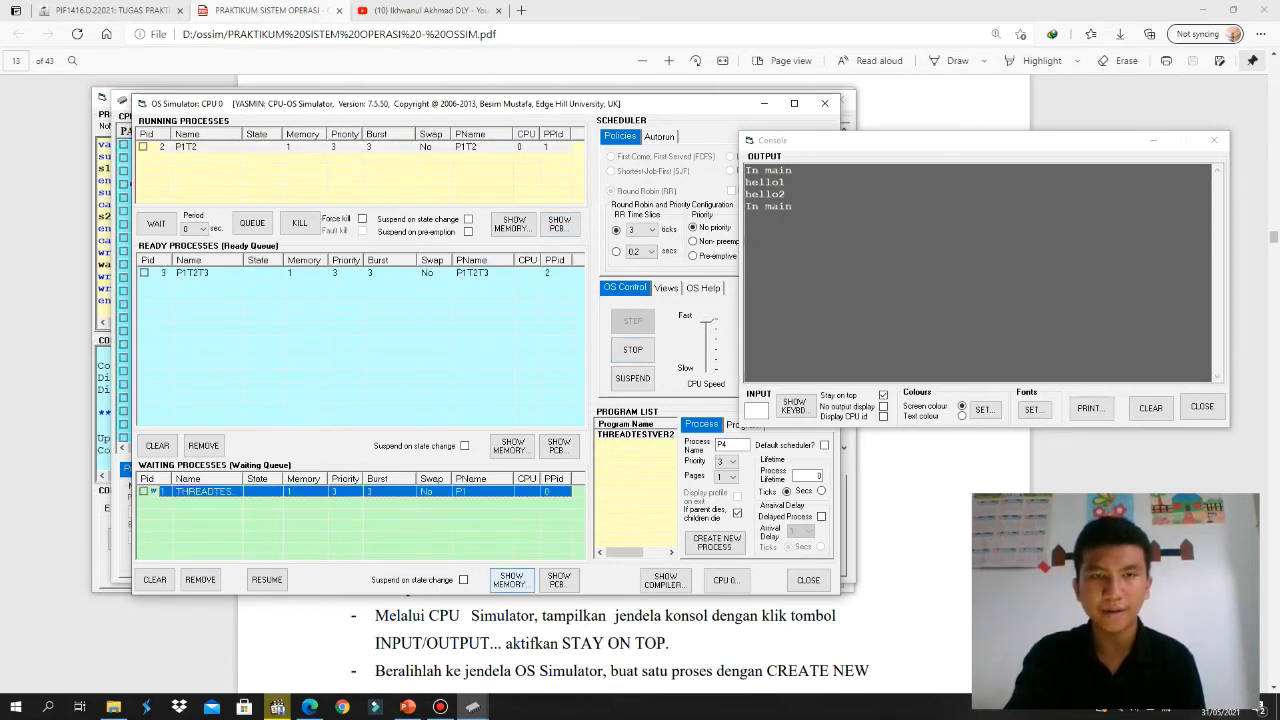
- Bring up the console and the process list side by side, and follow the parent process and its threads until they finish
mouse_move(472, 707)
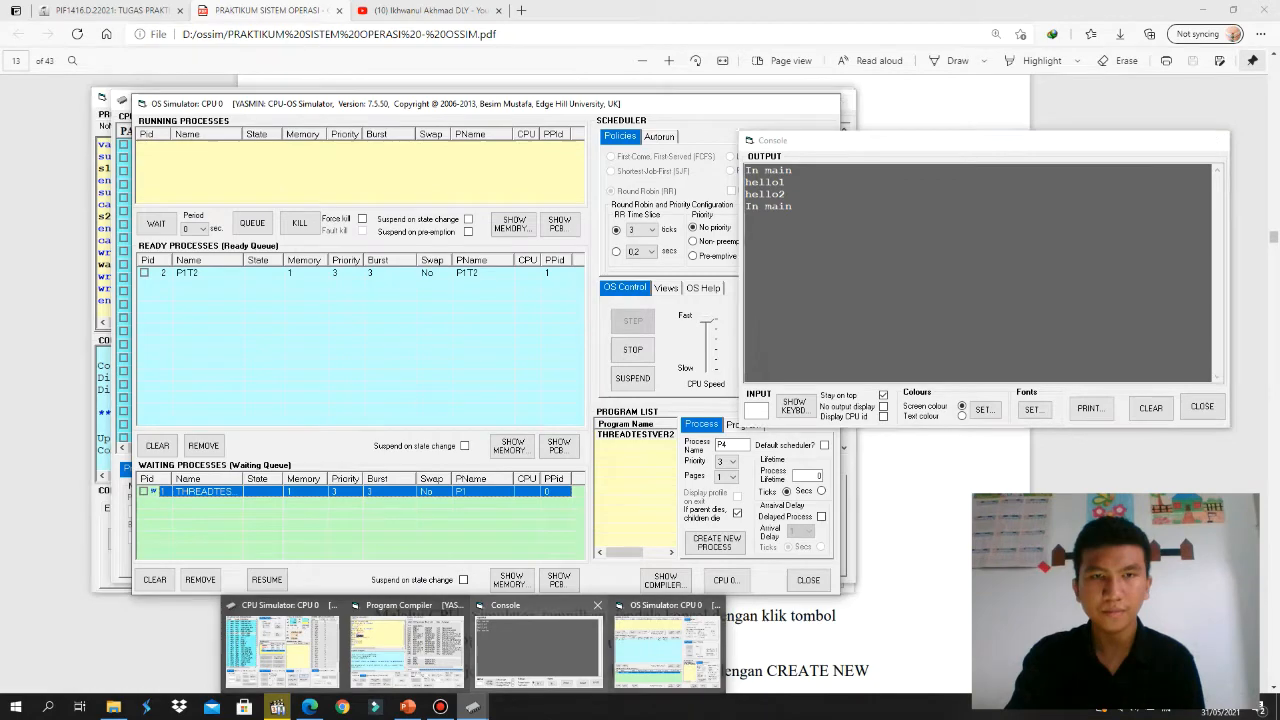
mouse_move(406, 648)
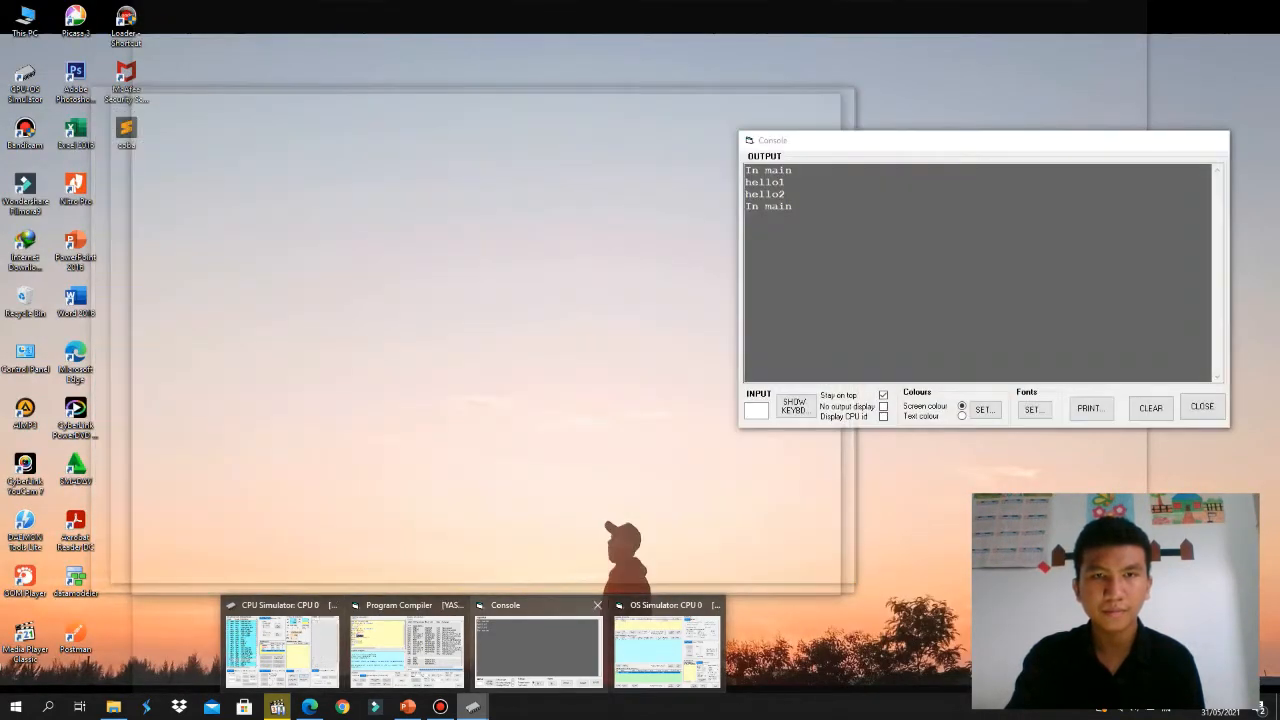
click(539, 650)
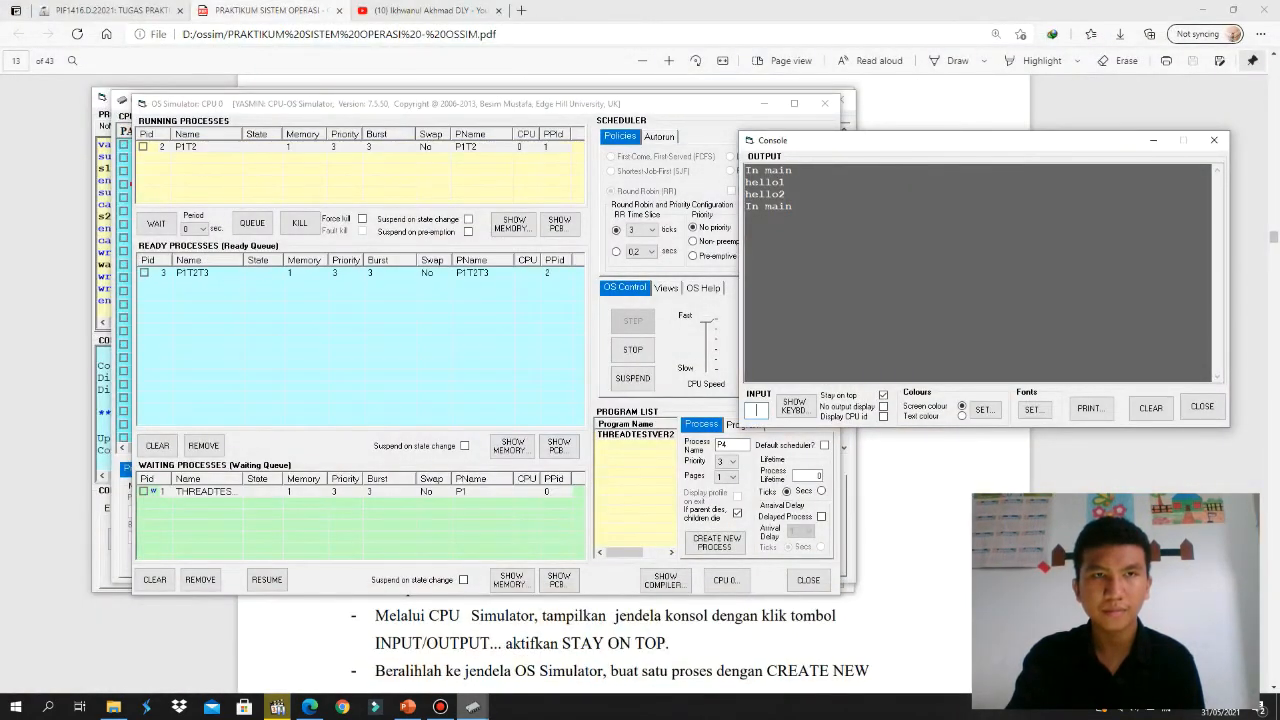
click(666, 287)
click(712, 319)
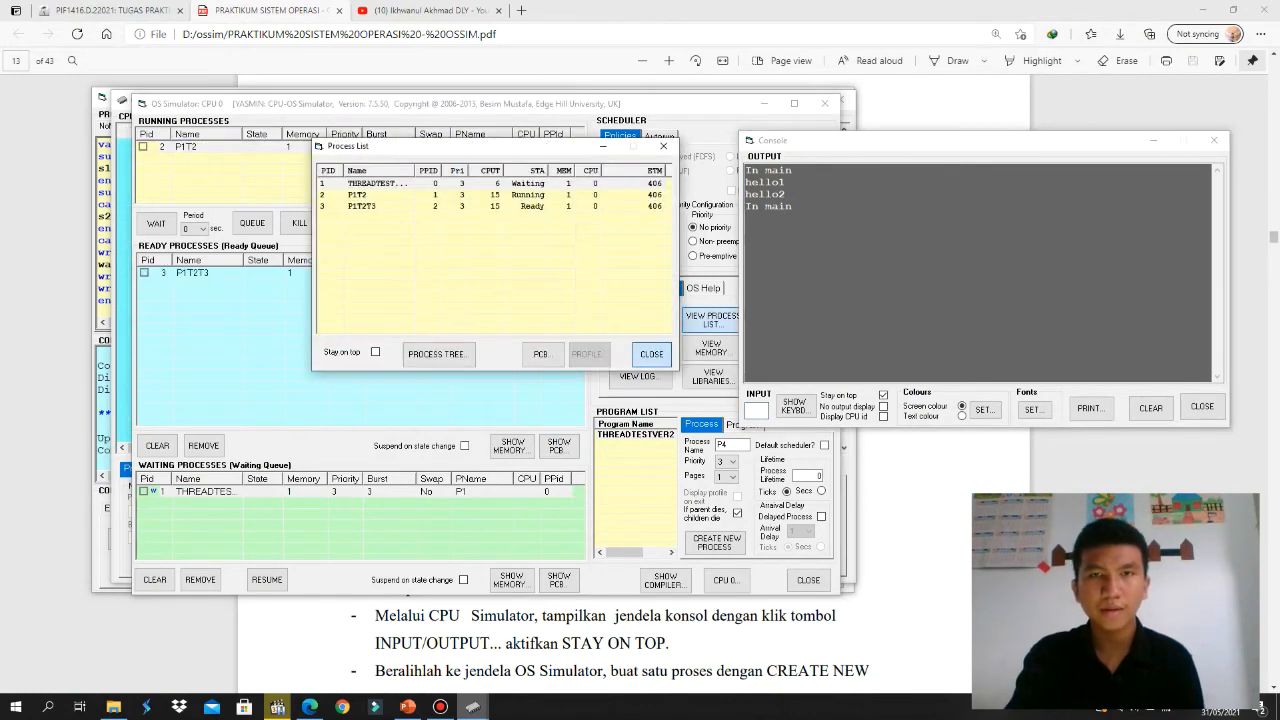
drag(485, 147, 309, 144)
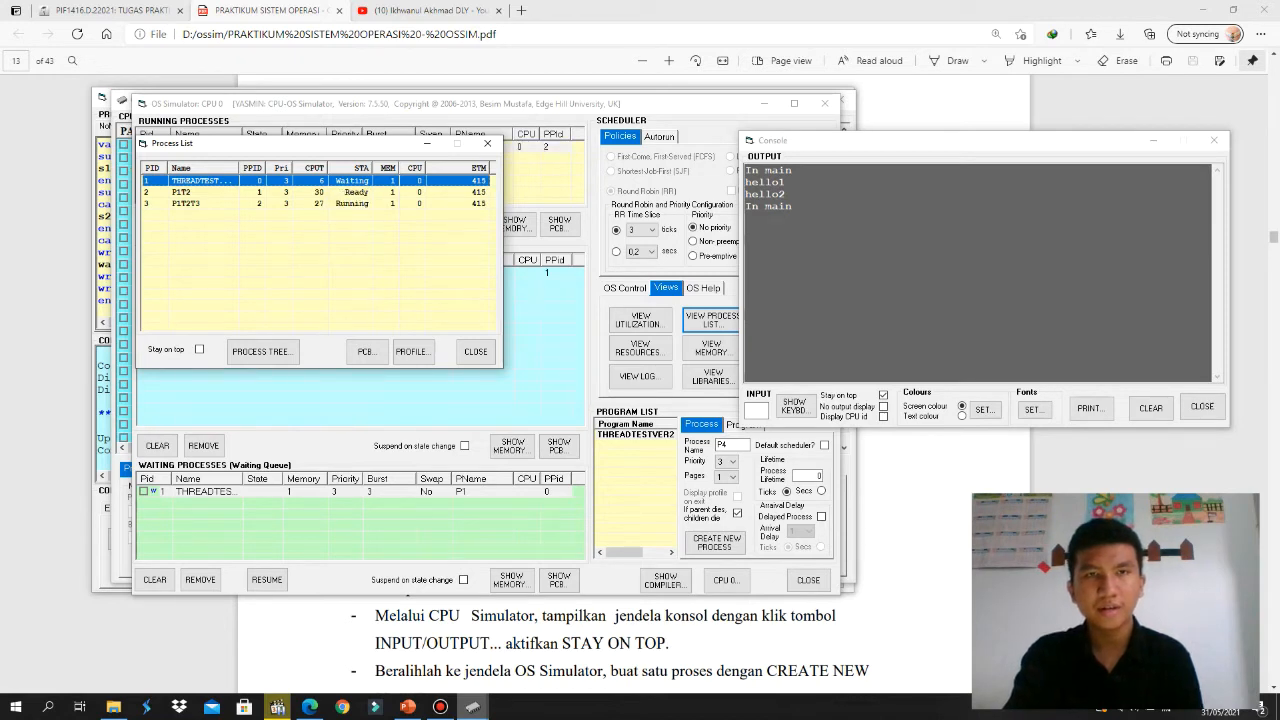
drag(300, 143, 361, 137)
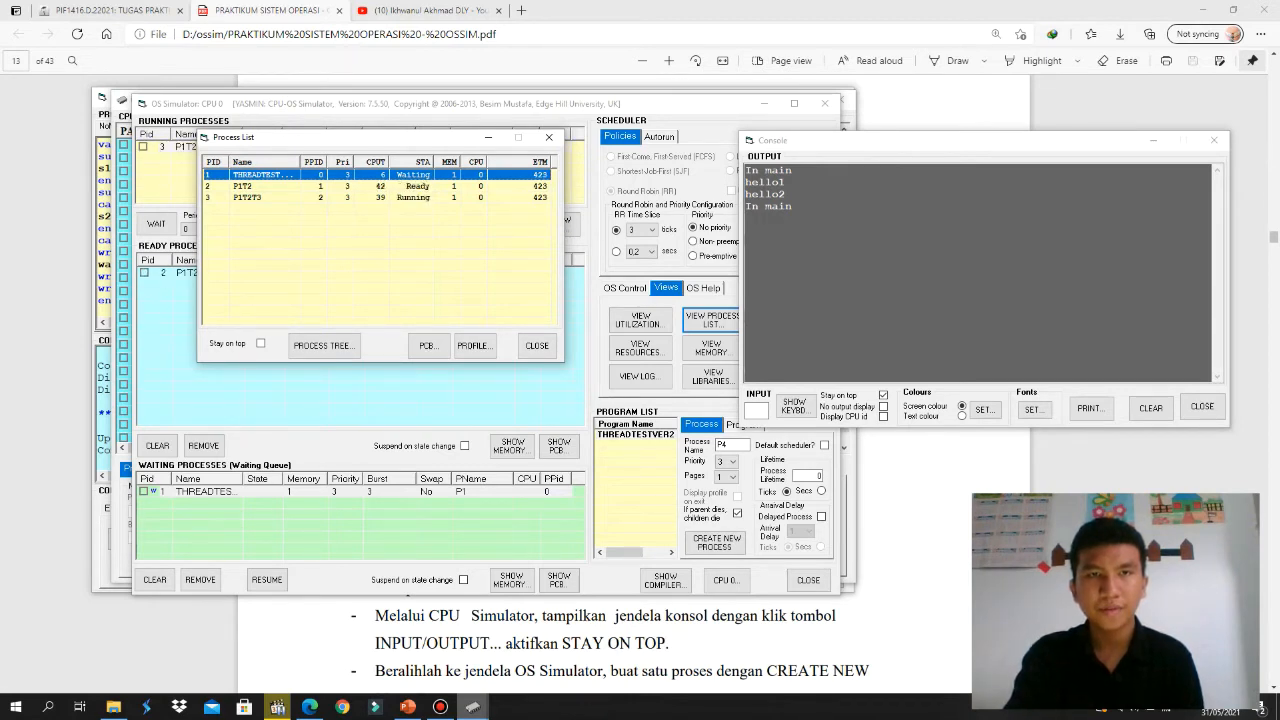
drag(320, 137, 422, 145)
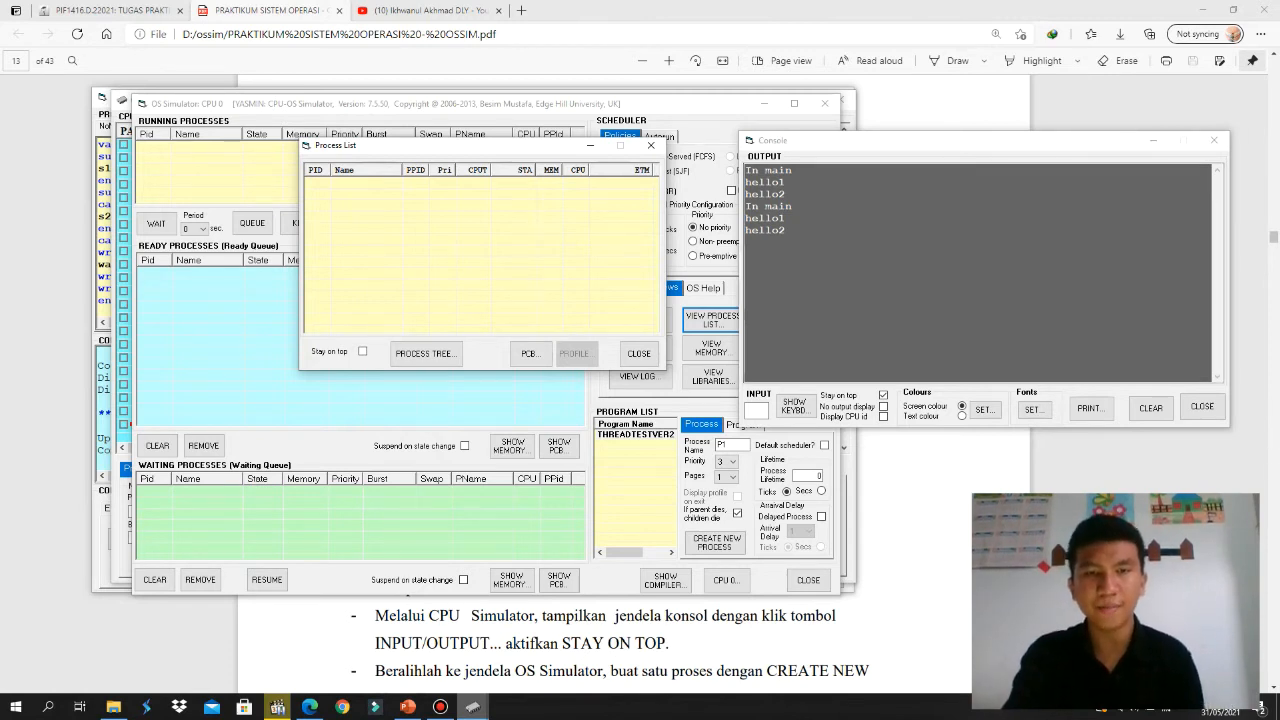
- Return to the Program Compiler and remove "as thread" from the thread1 and thread2 subroutine declarations
mouse_move(472, 707)
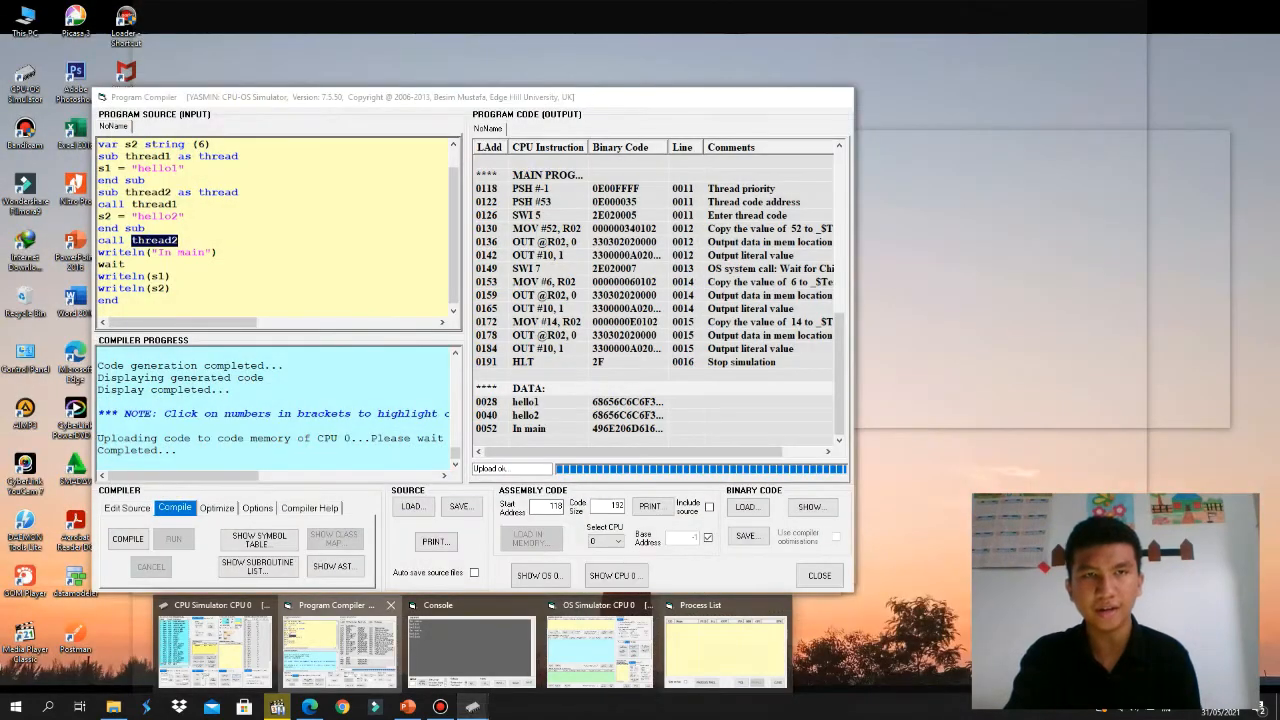
click(340, 650)
click(610, 308)
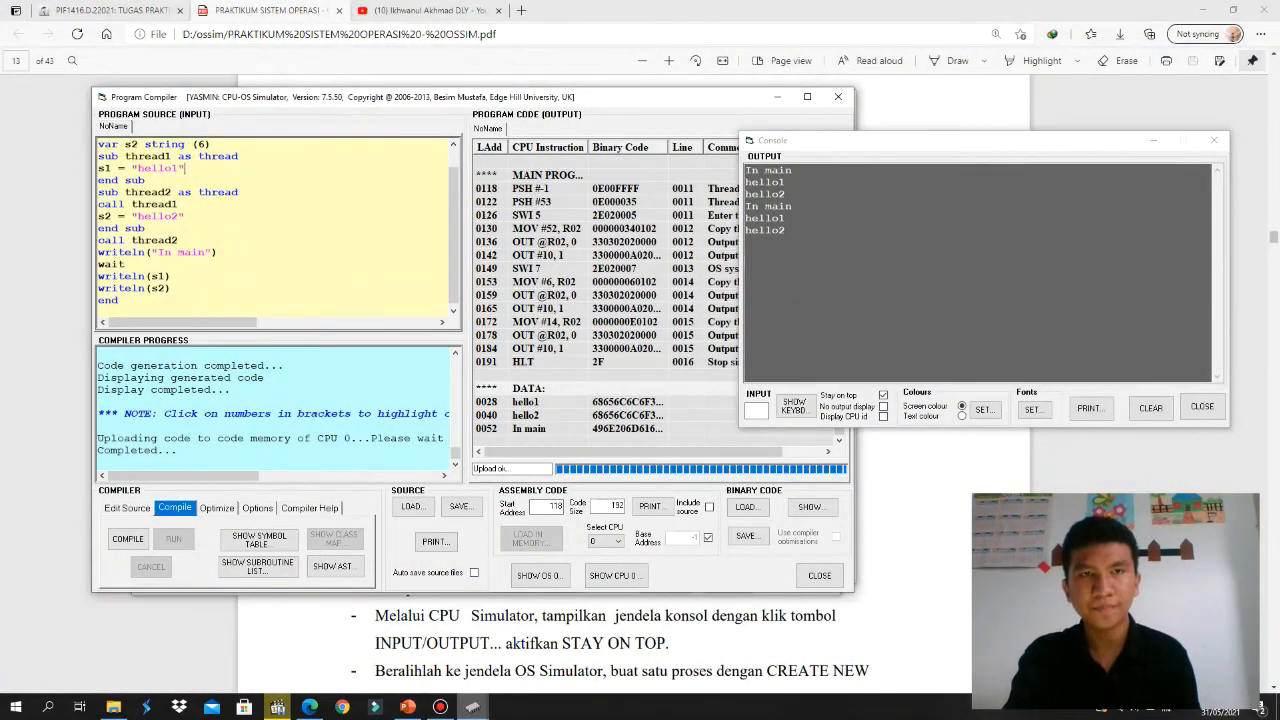
scroll(610, 308, up, 10)
drag(240, 157, 180, 157)
key(BackSpace)
drag(240, 192, 179, 193)
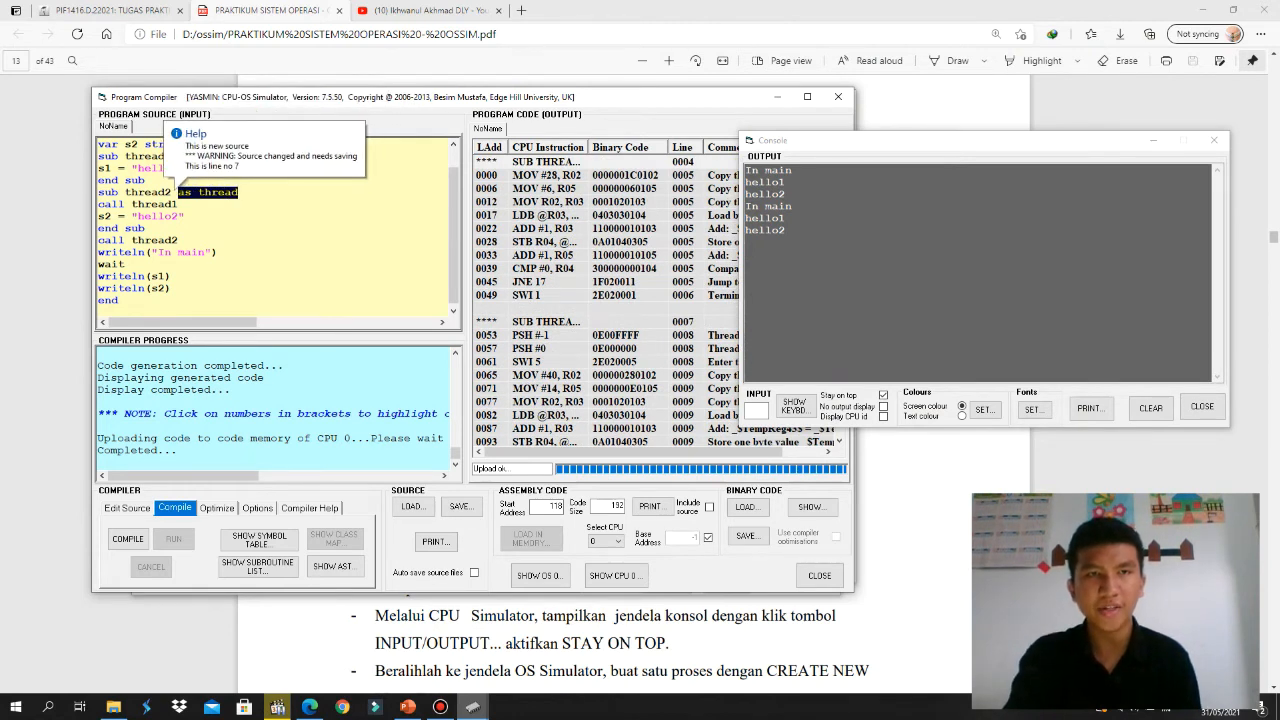
key(BackSpace)
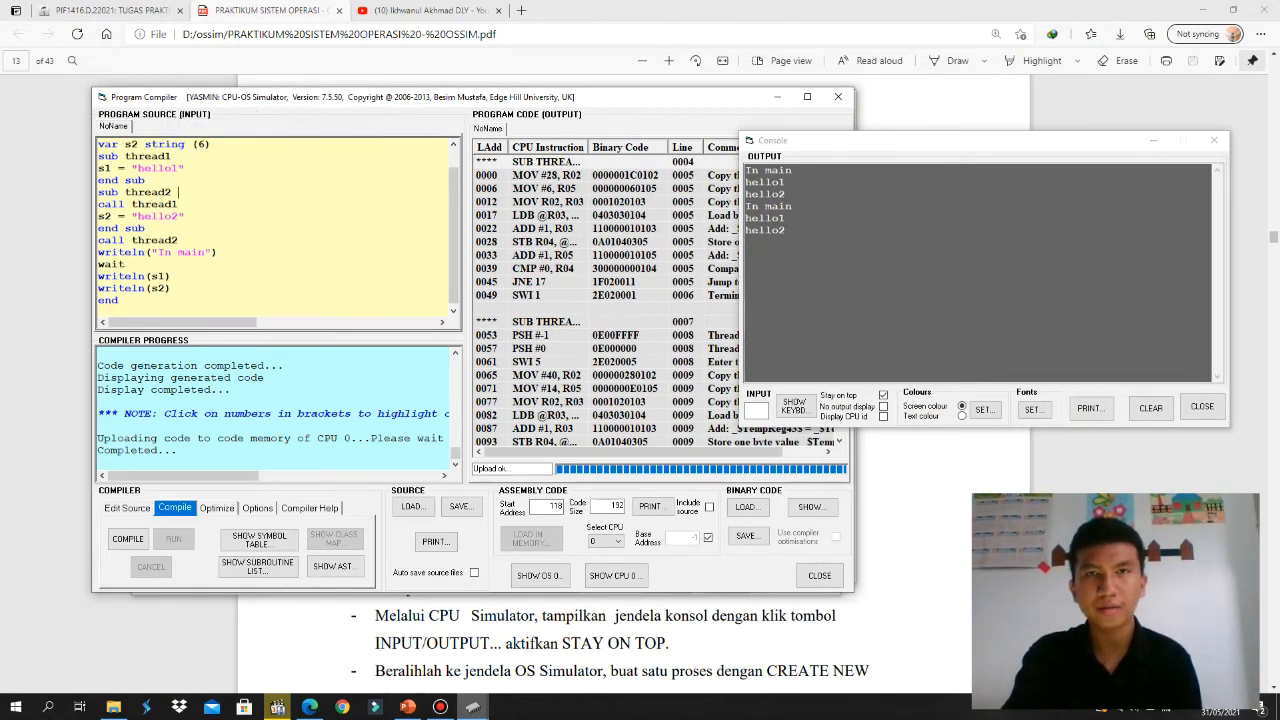
- Compile the edited ThreadTestver2 source and view its generated code
drag(480, 97, 476, 101)
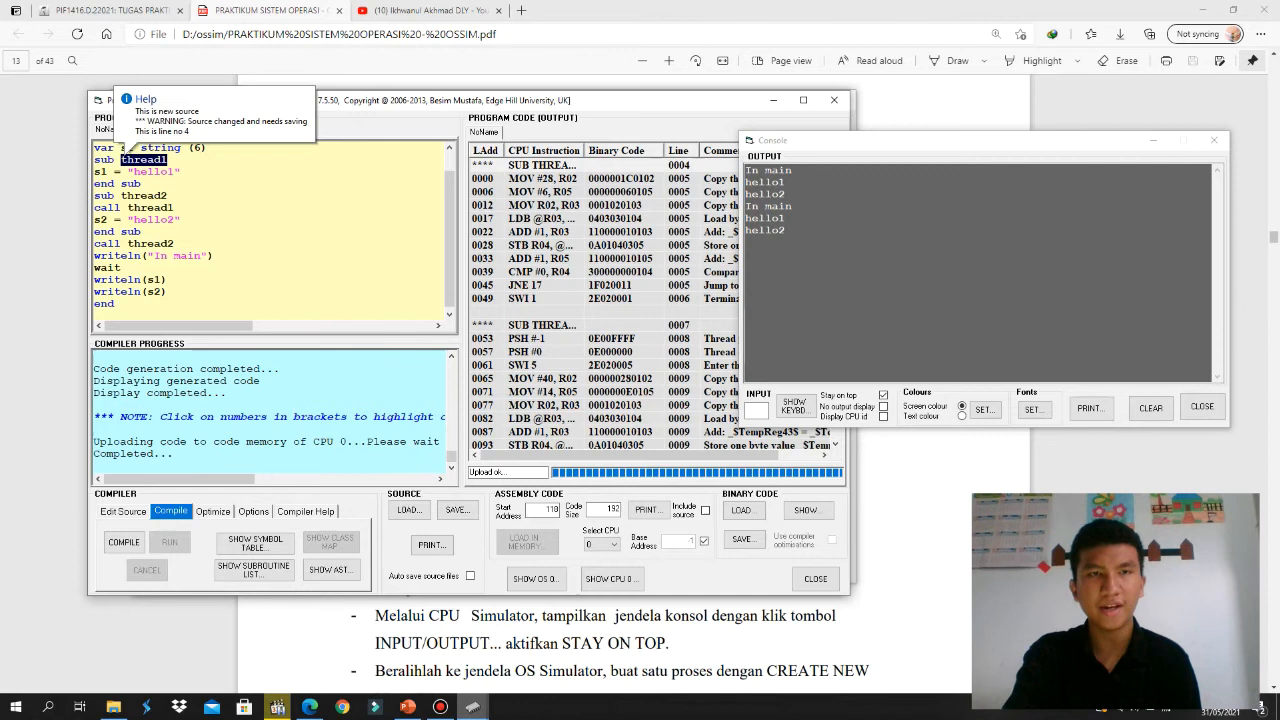
drag(147, 160, 167, 160)
click(318, 196)
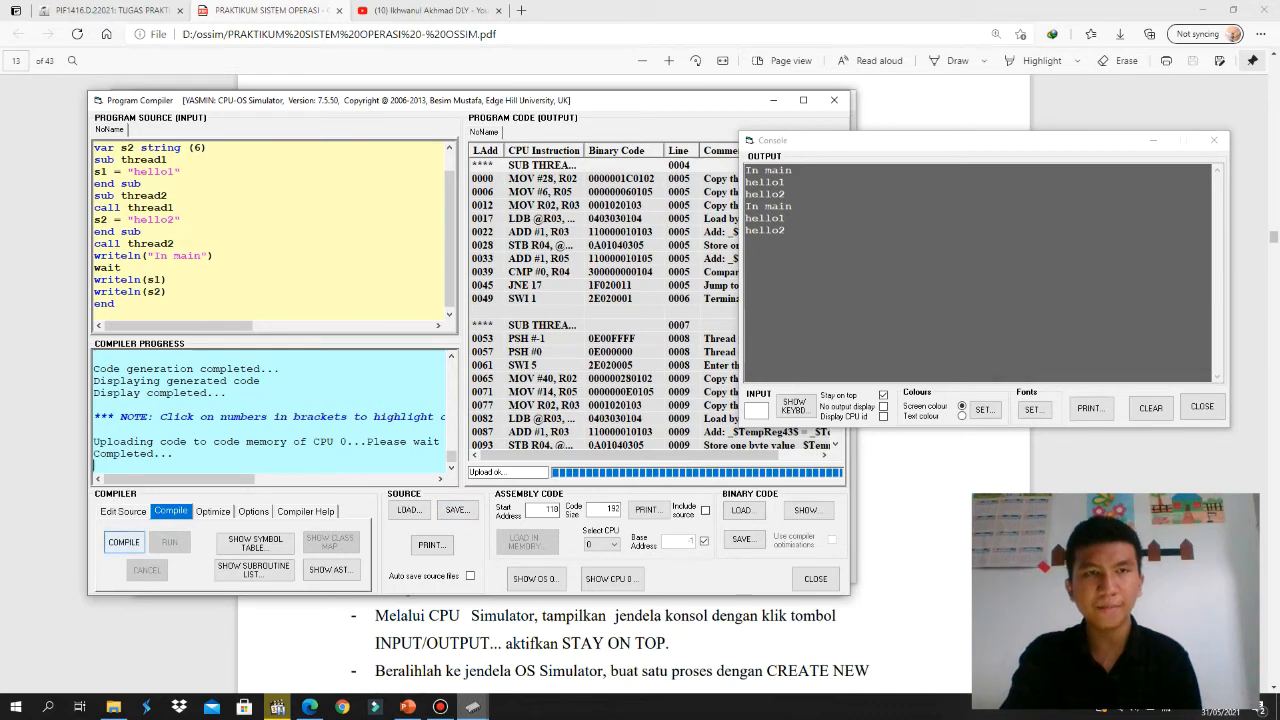
click(124, 542)
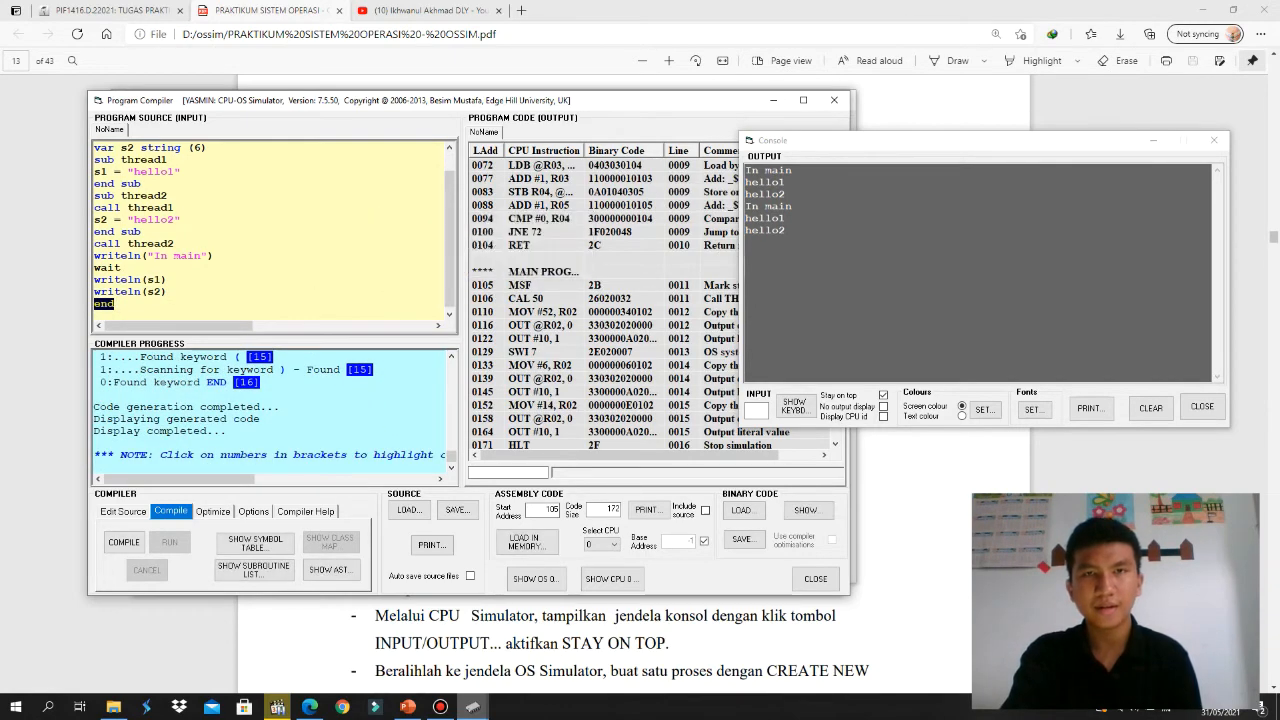
key(super+Up)
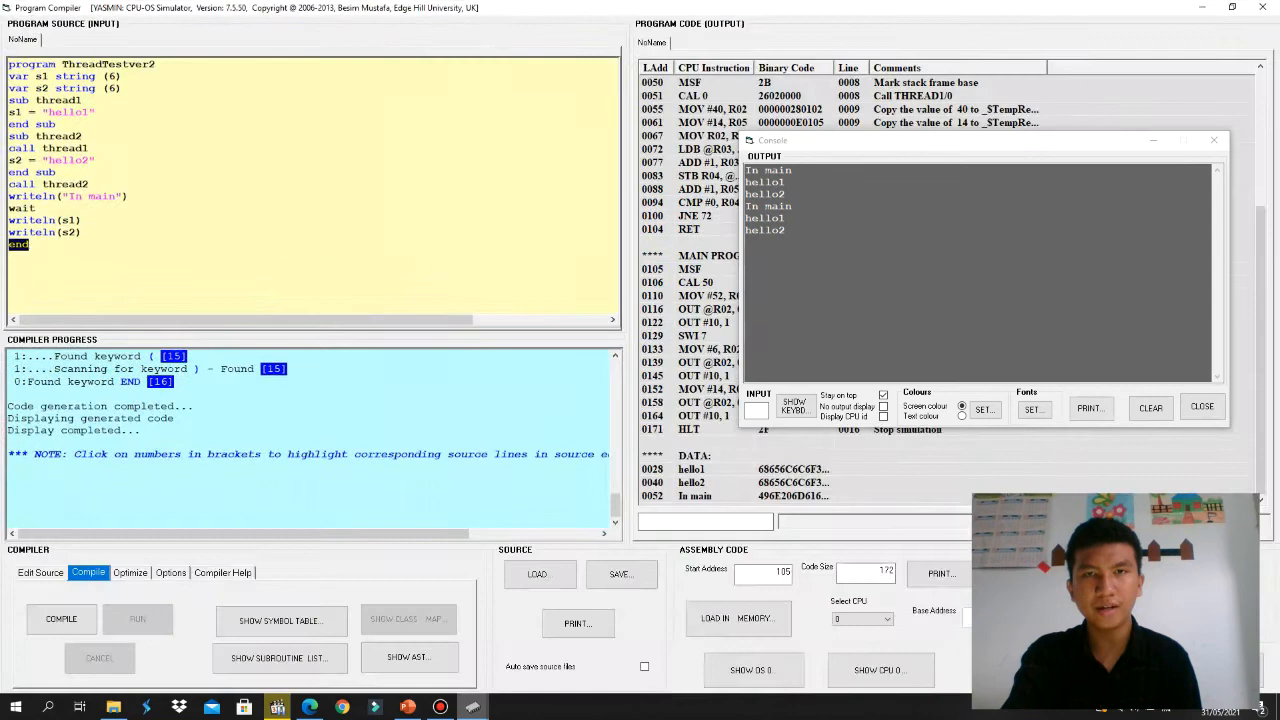
key(super+Down)
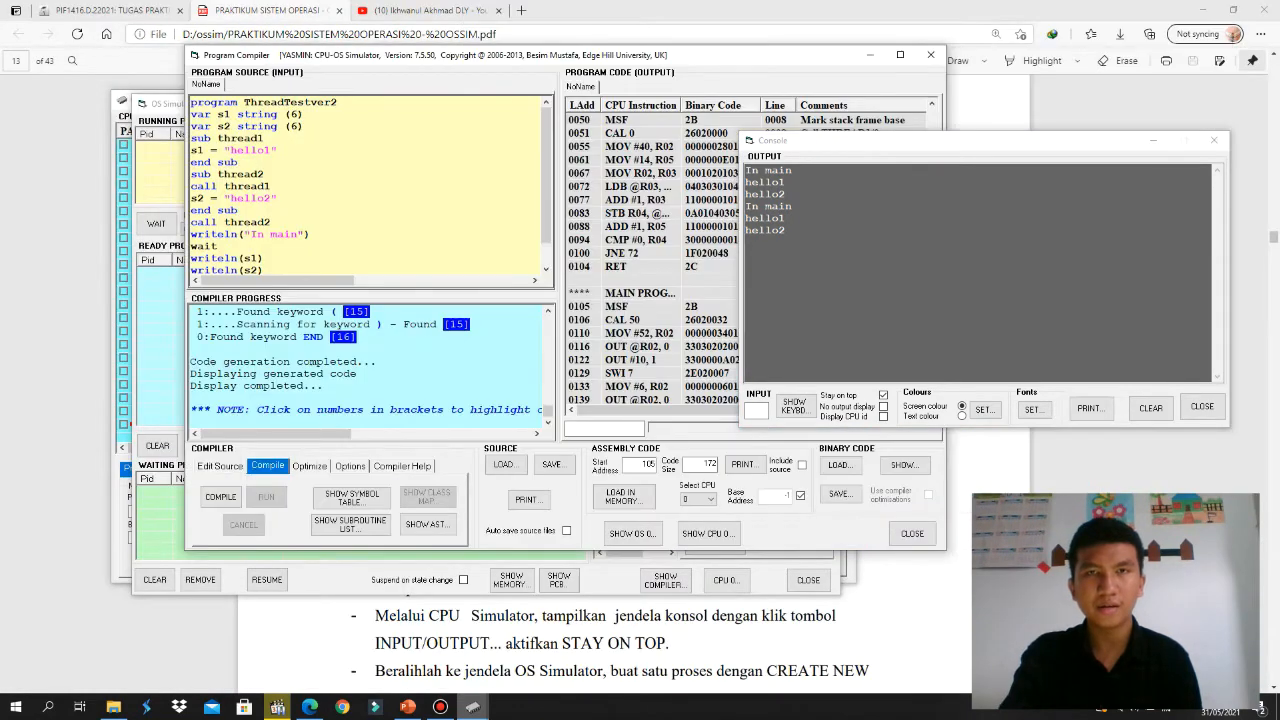
- Close the console and load the recompiled ThreadTestver2 code into the memory of CPU 0
drag(749, 56, 628, 49)
click(1214, 140)
click(1214, 140)
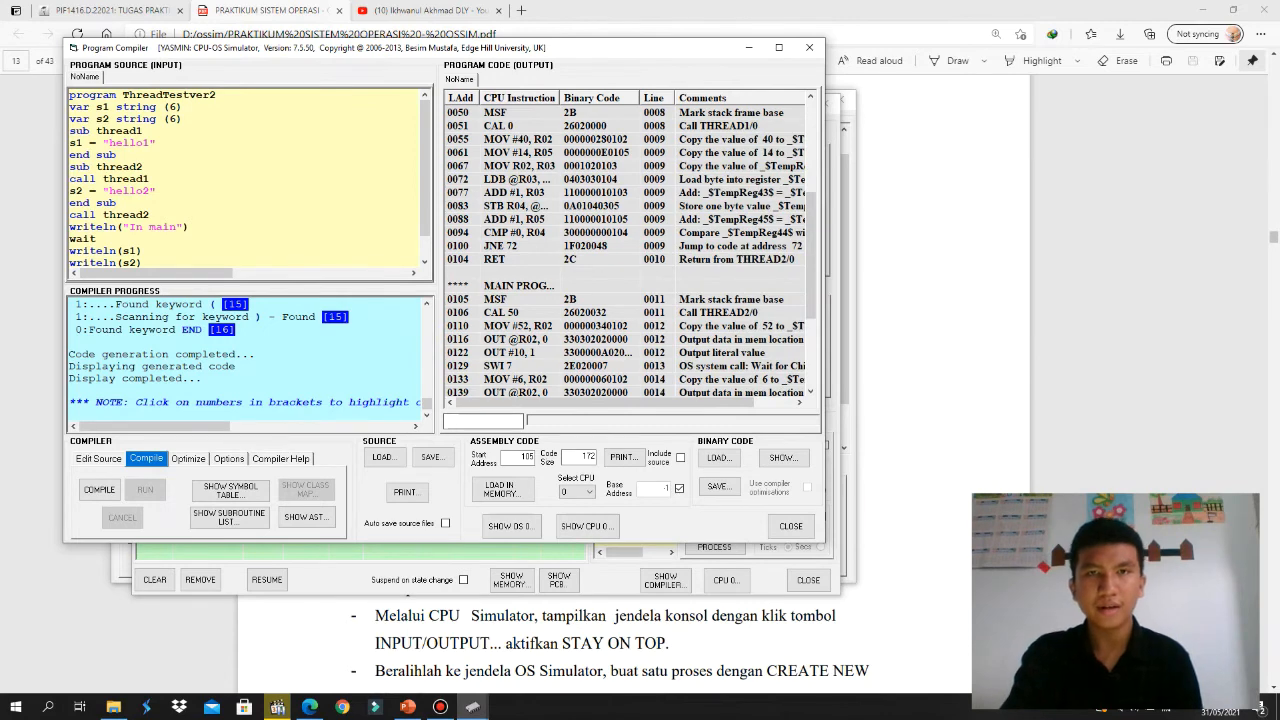
drag(628, 48, 639, 54)
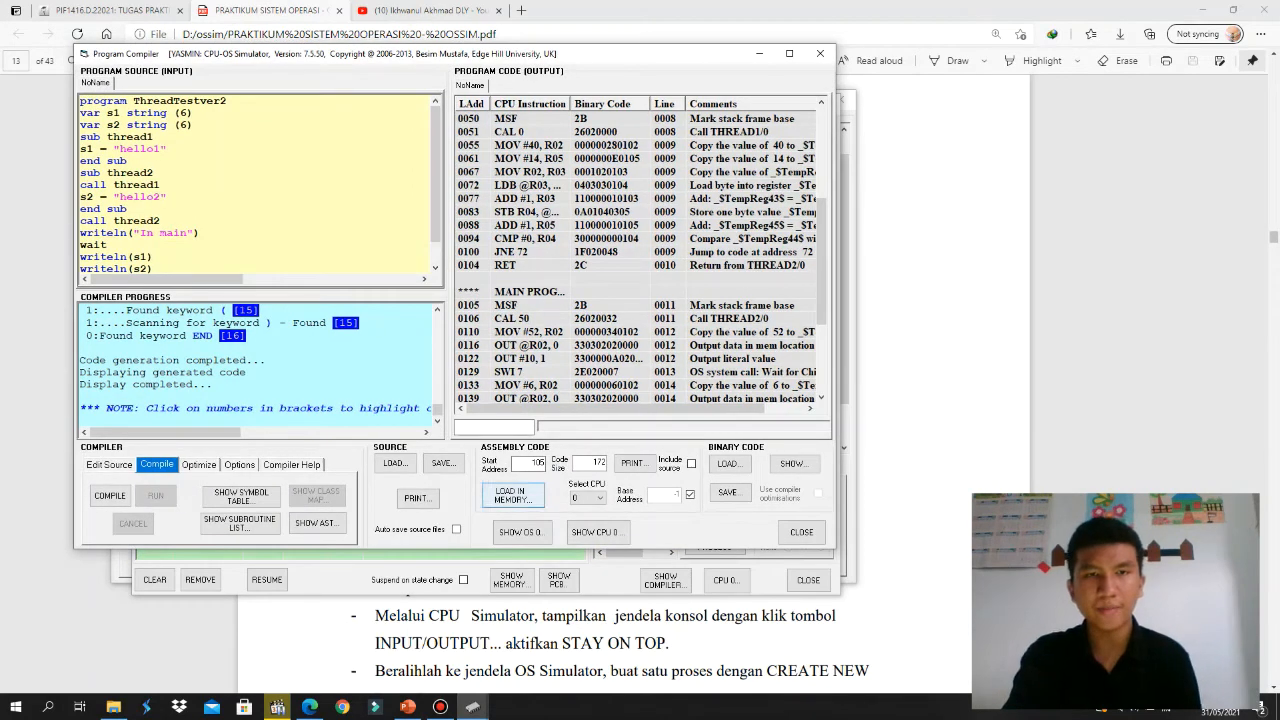
click(512, 495)
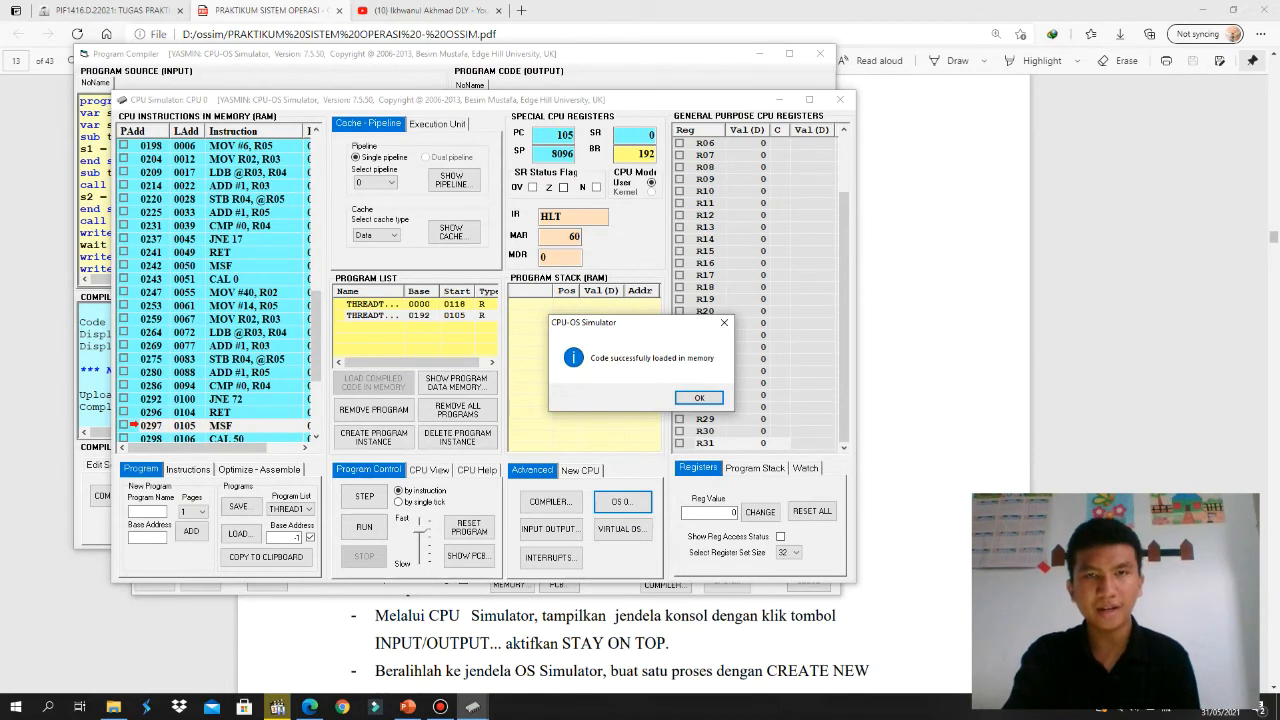
key(Return)
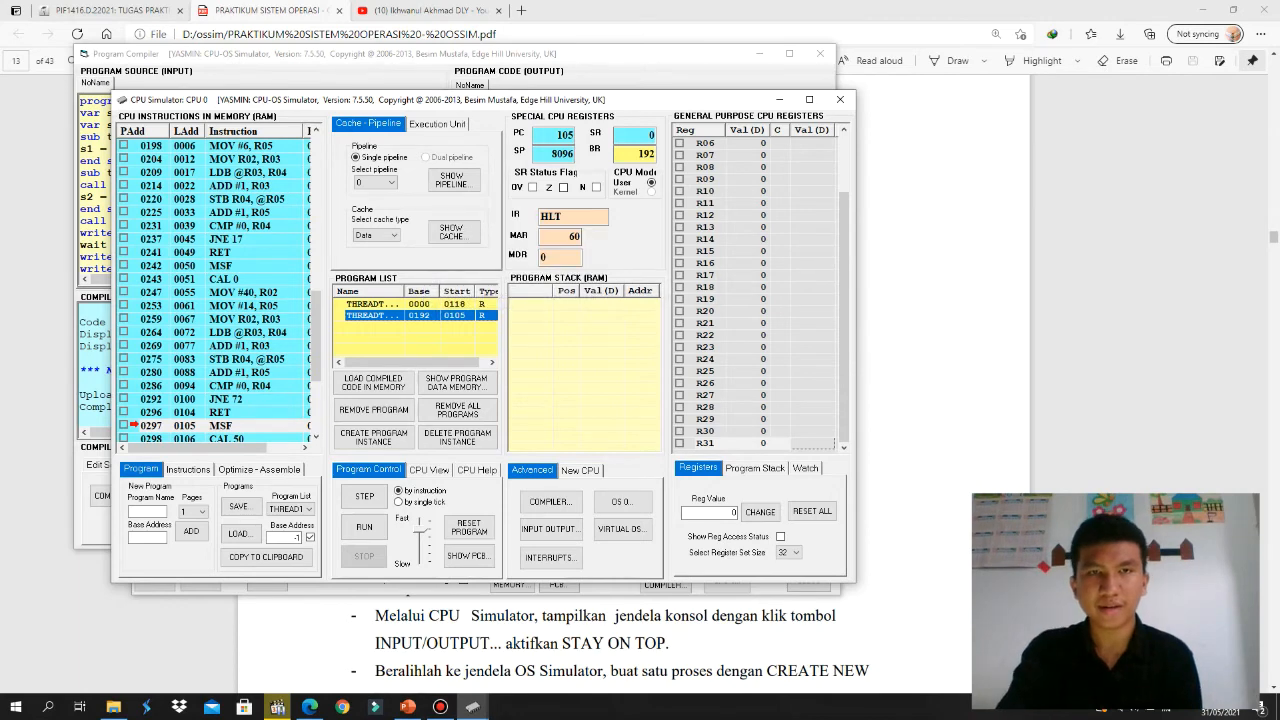
- Select the newly loaded program at base address 0192 and create a process from it in the OS Simulator
click(375, 303)
click(410, 316)
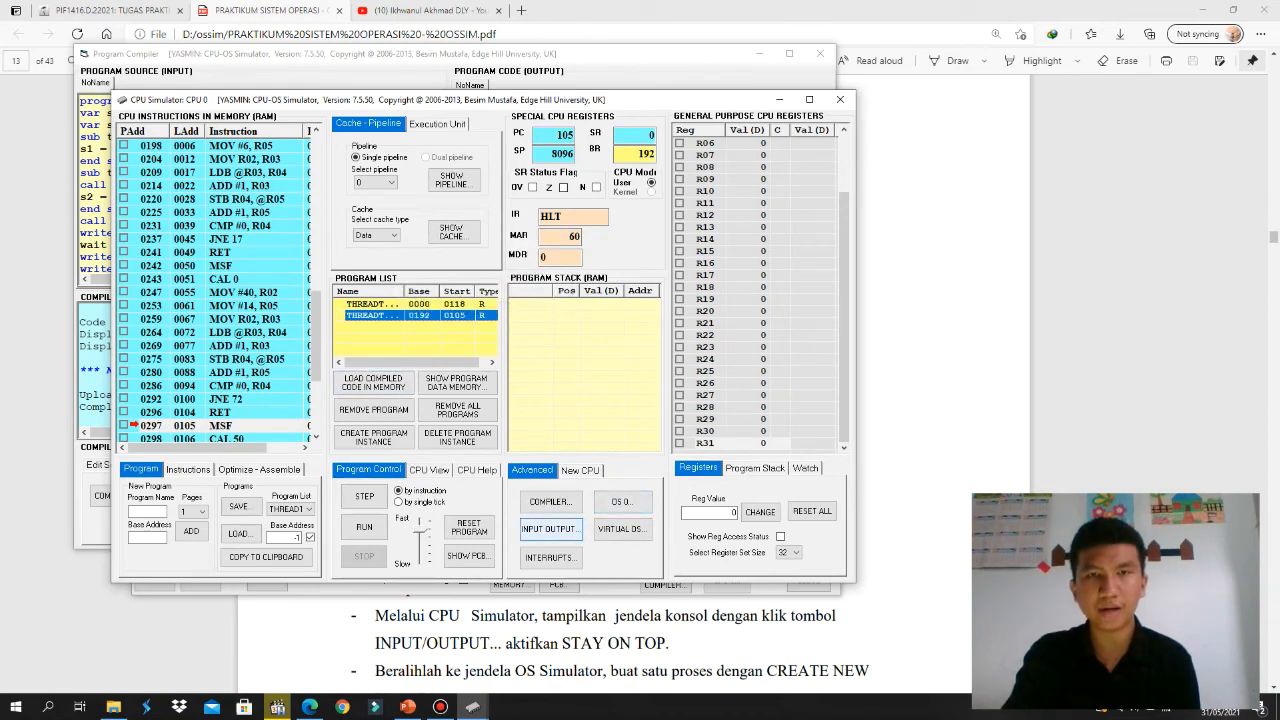
click(622, 501)
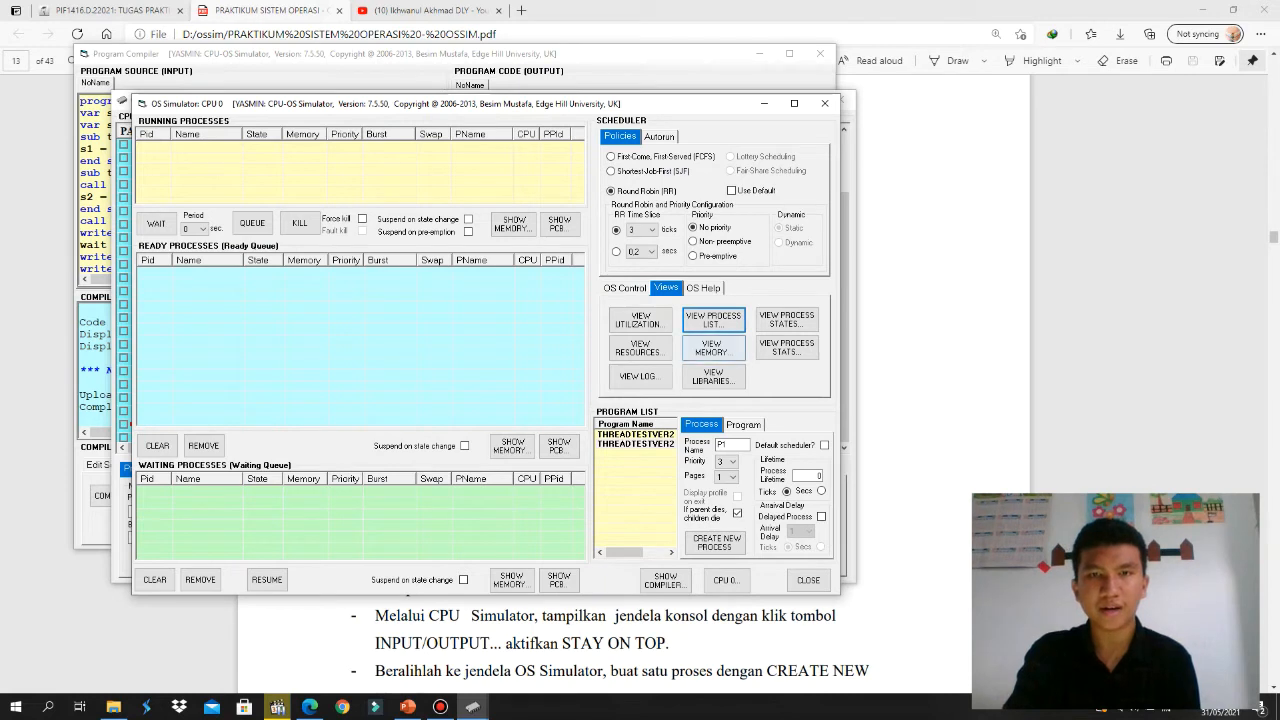
click(716, 542)
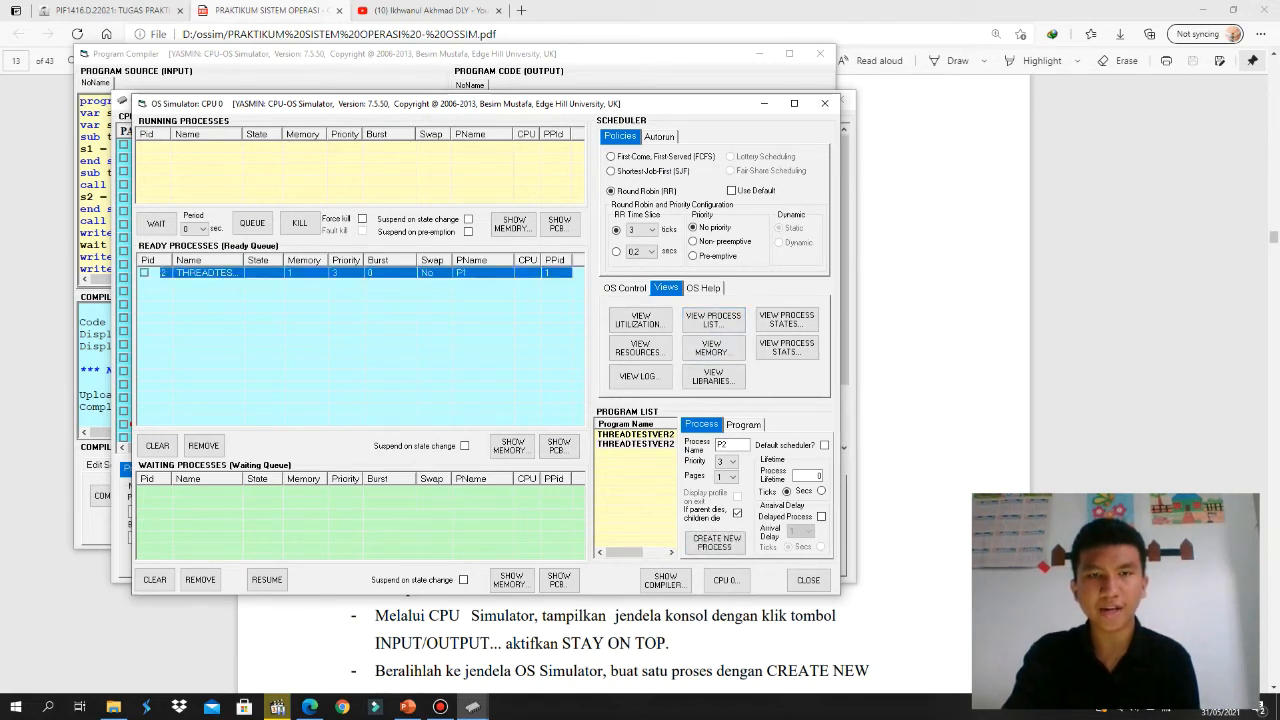
click(824, 445)
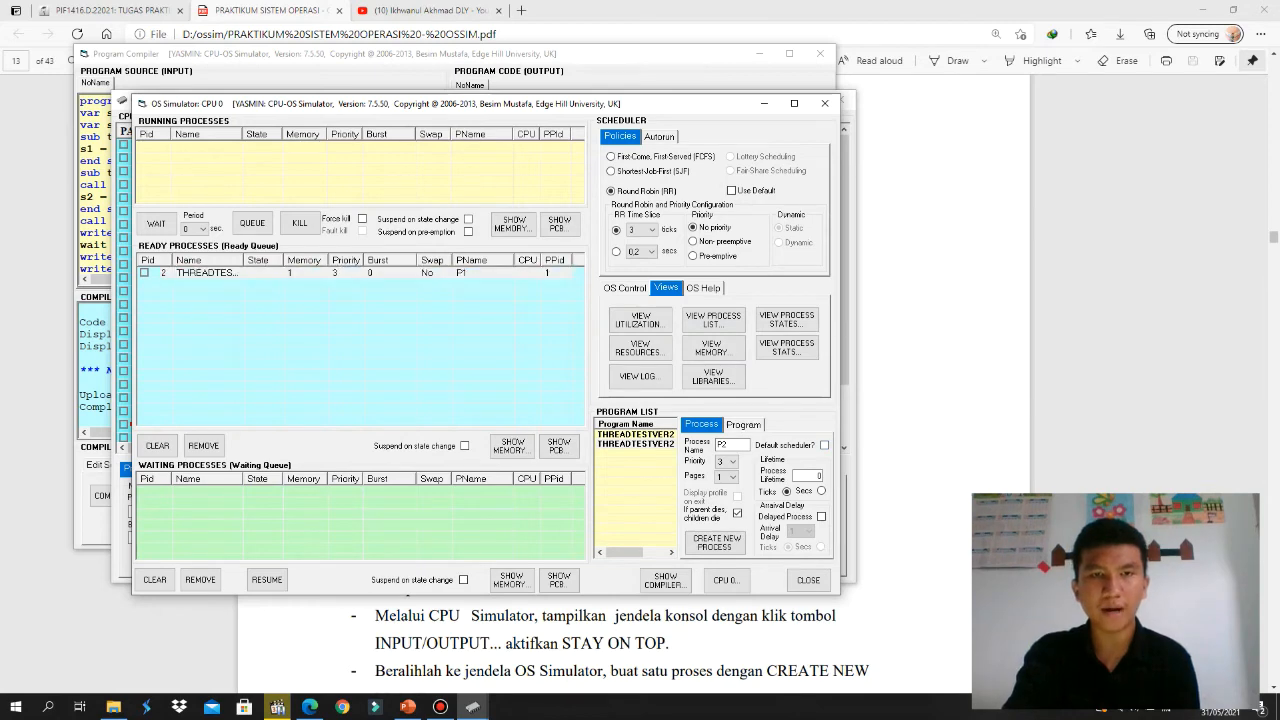
- Open the input/output console from the CPU Simulator and clear its old output
mouse_move(473, 707)
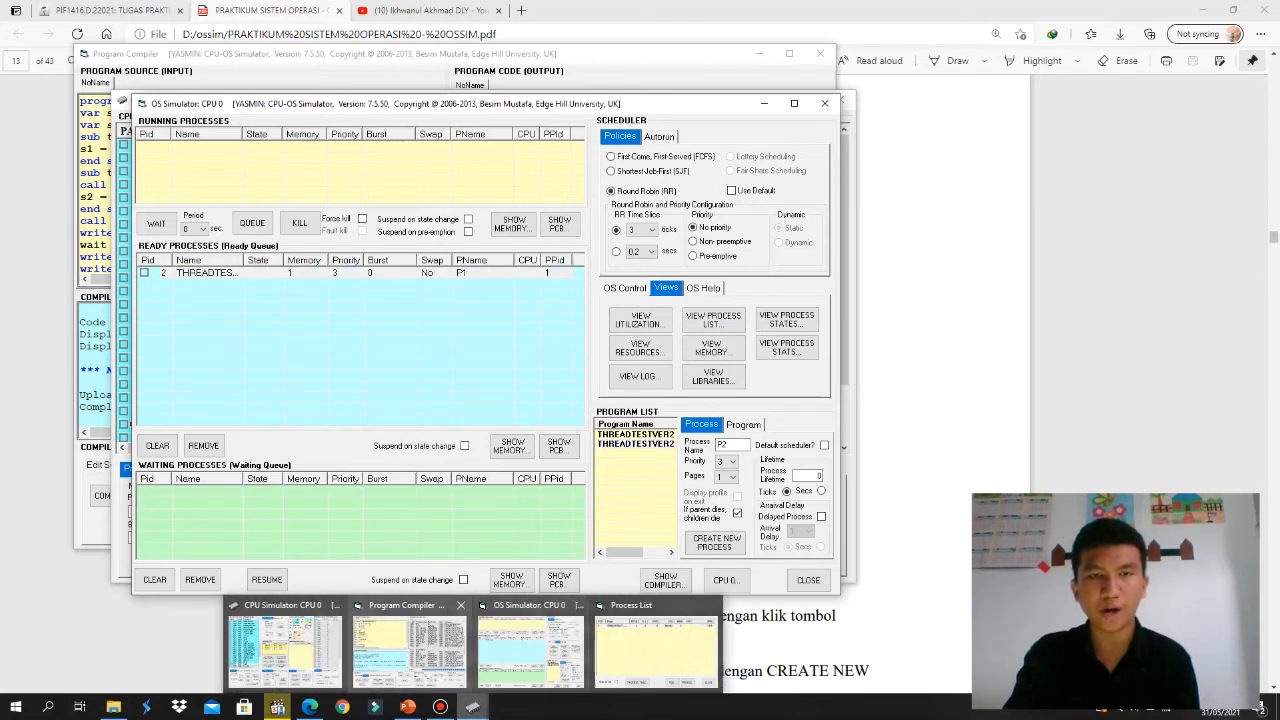
click(409, 650)
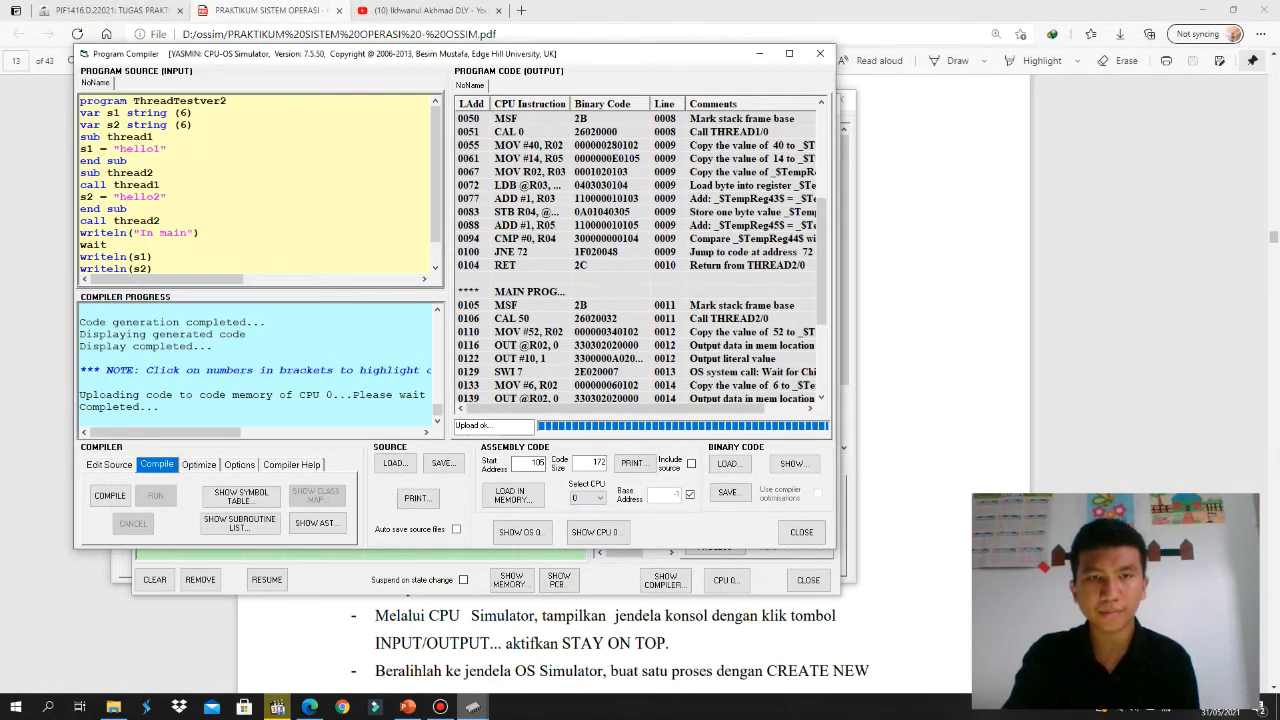
mouse_move(473, 707)
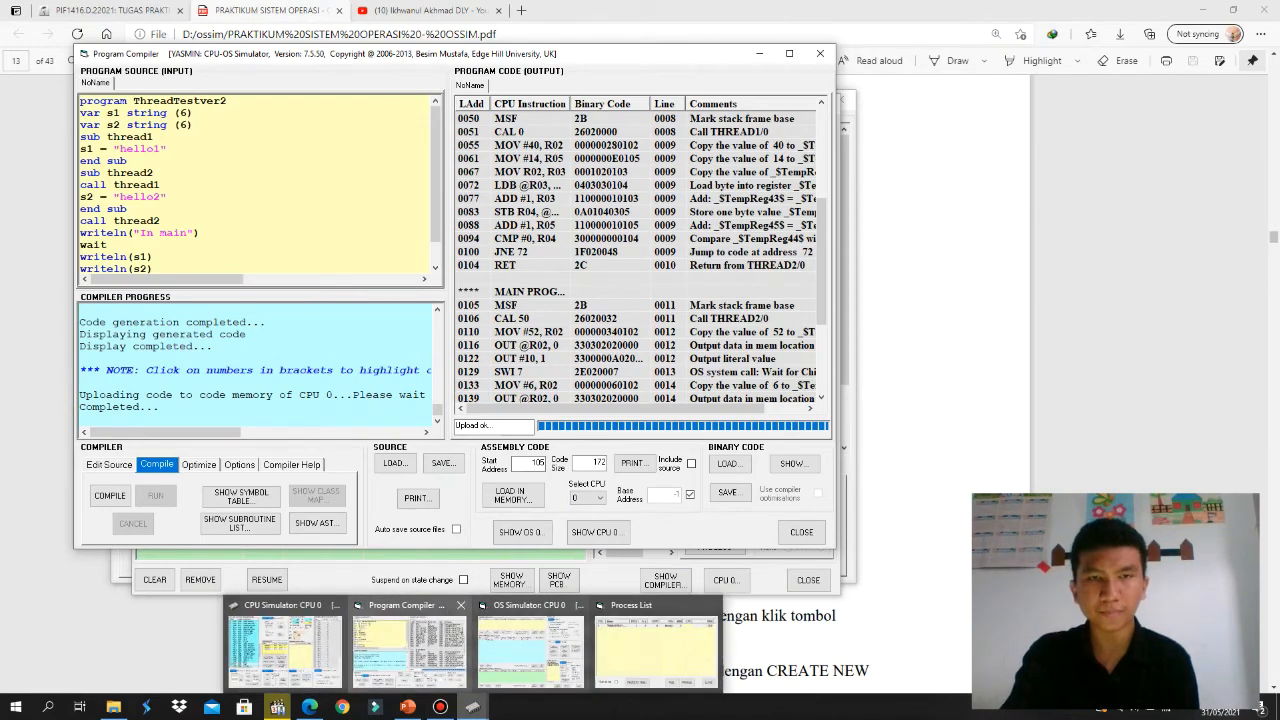
click(285, 650)
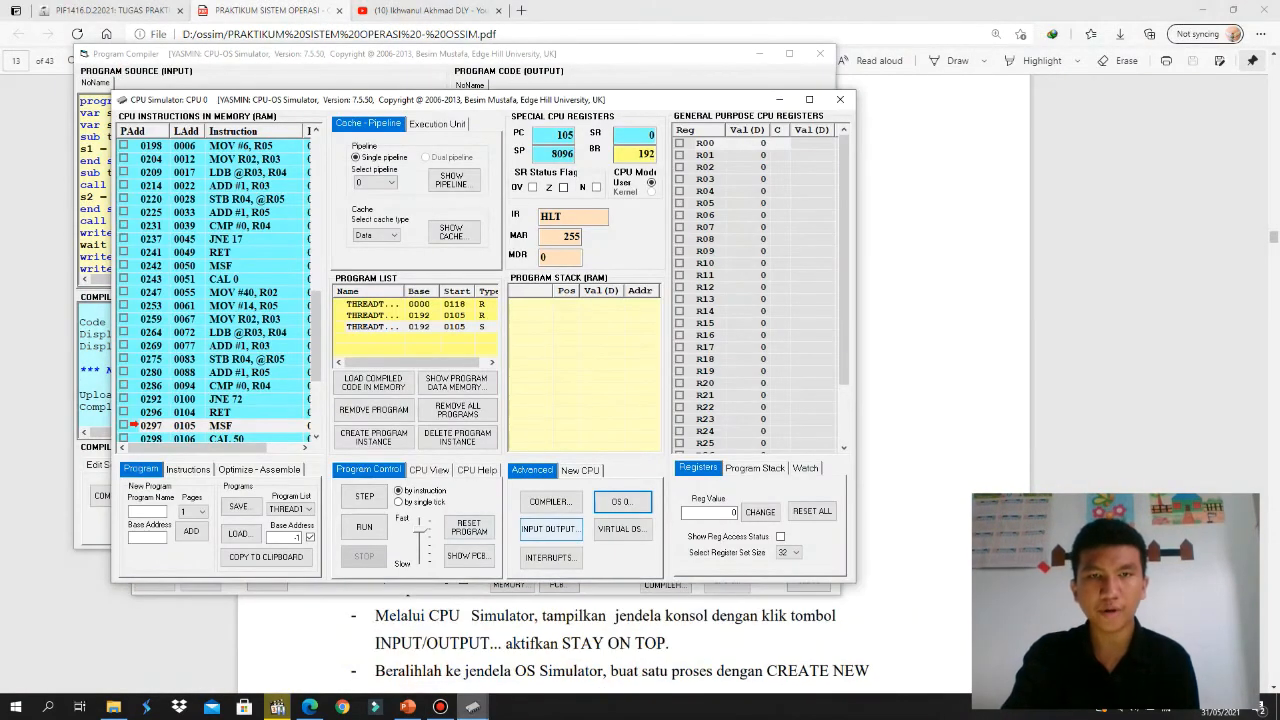
click(548, 528)
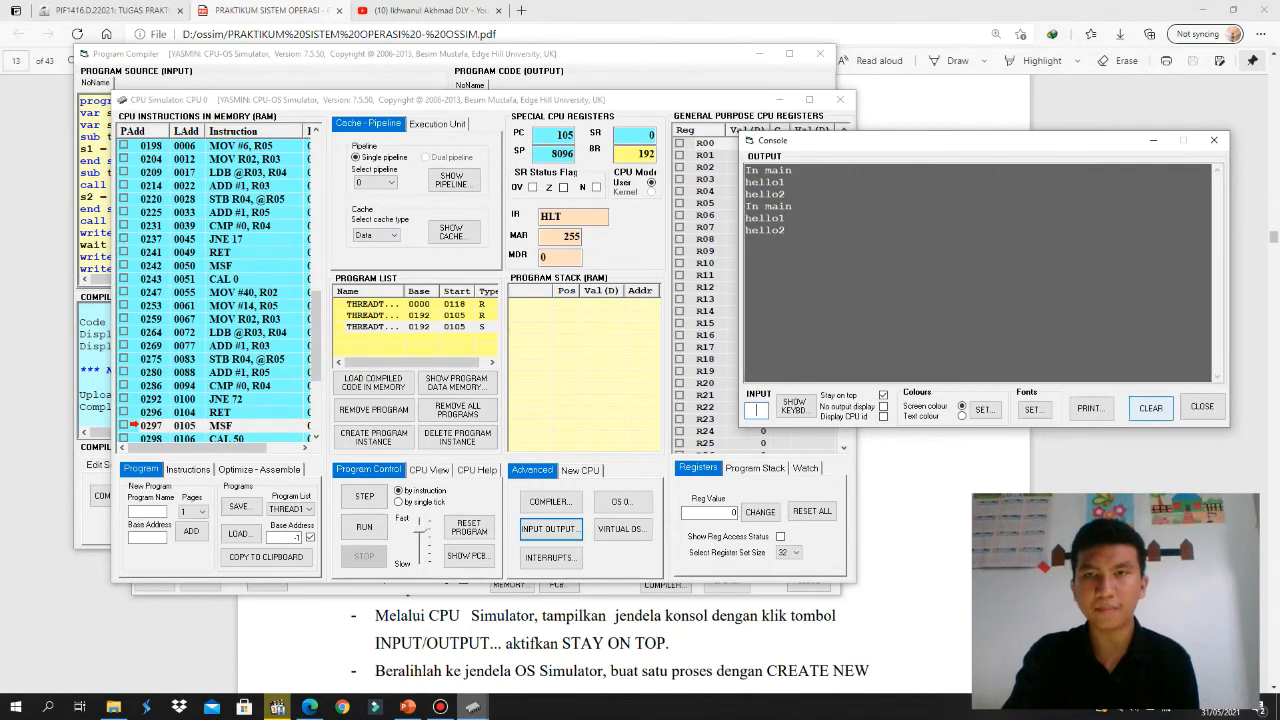
click(1150, 407)
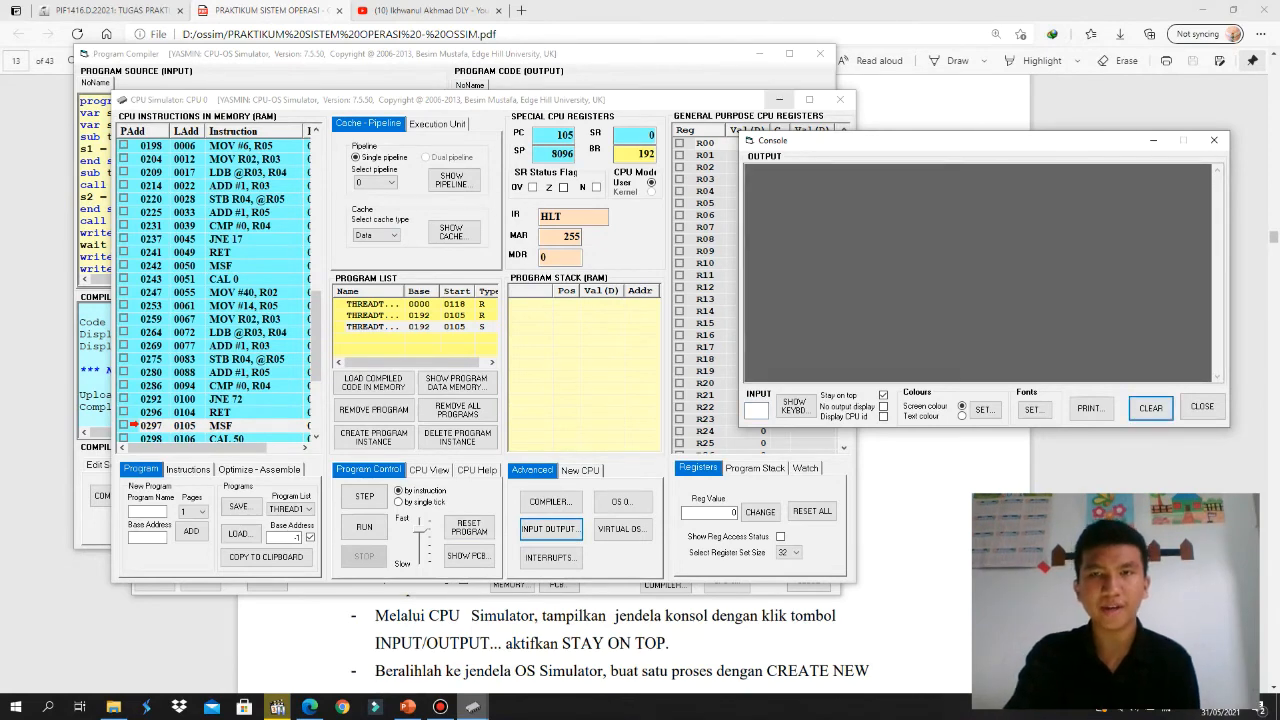
click(779, 100)
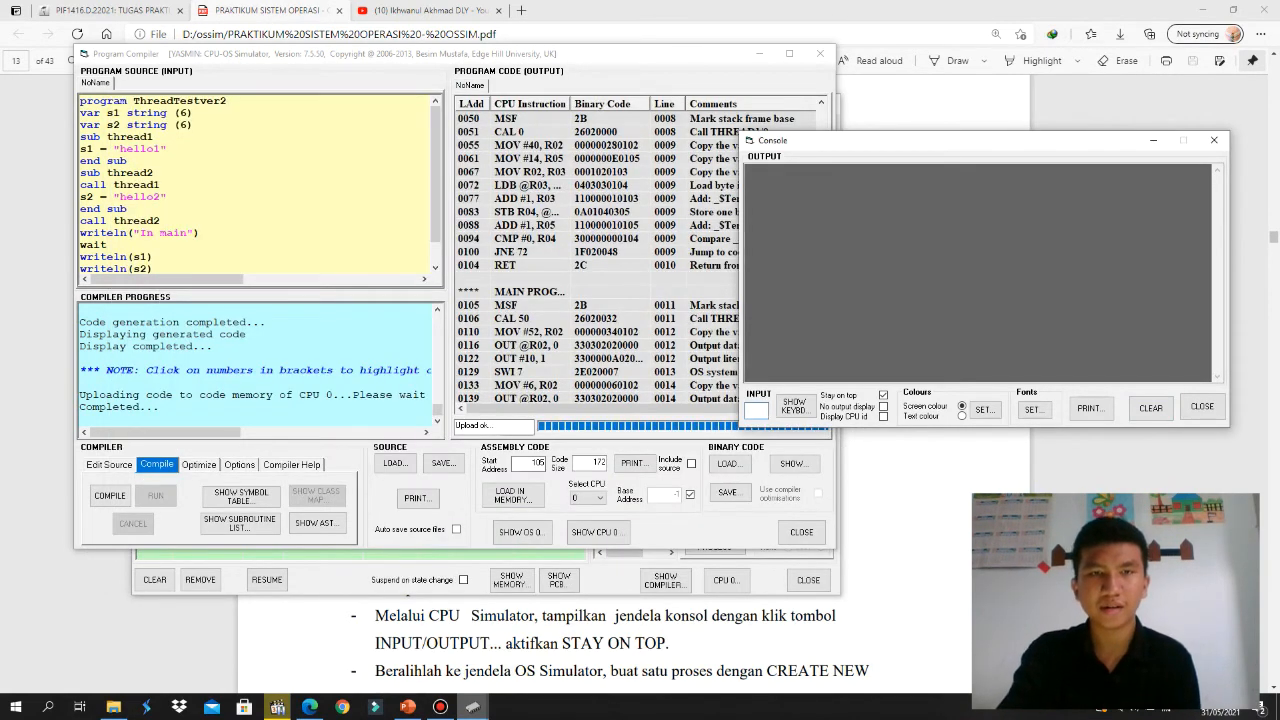
- Return to the OS Simulator, move its window clear of the console, and select the process in the ready queue
mouse_move(473, 707)
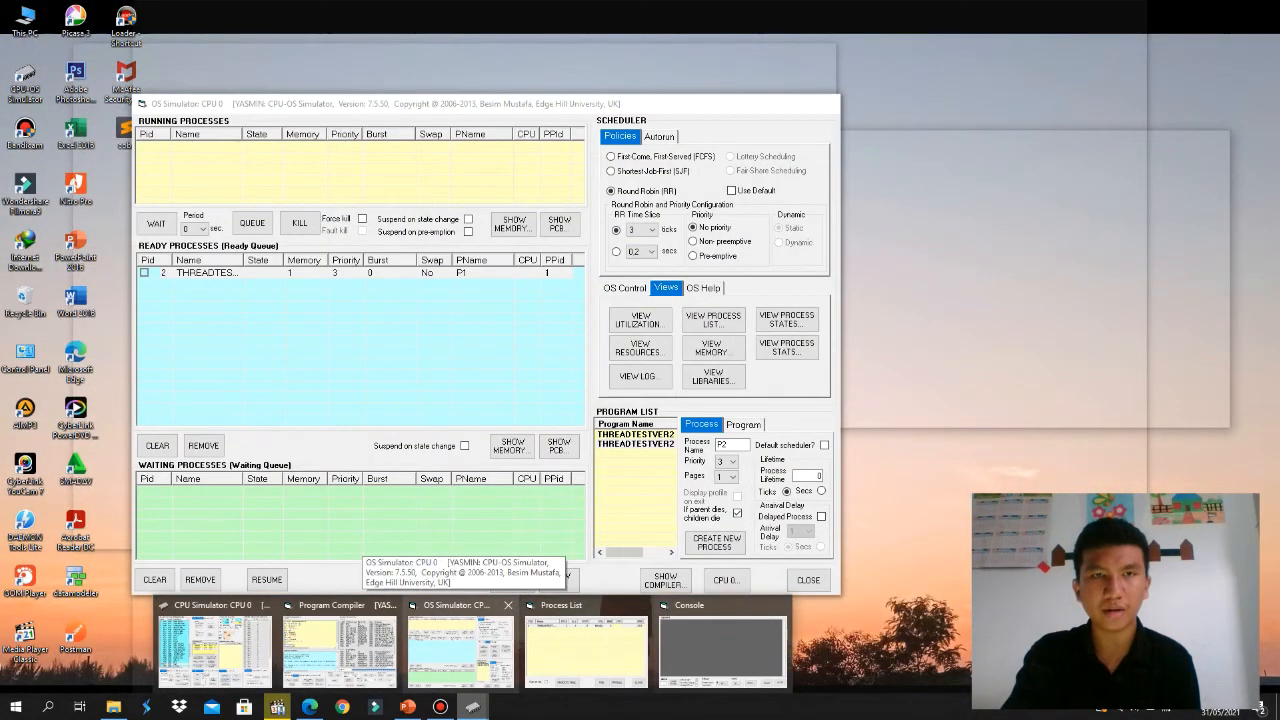
click(460, 650)
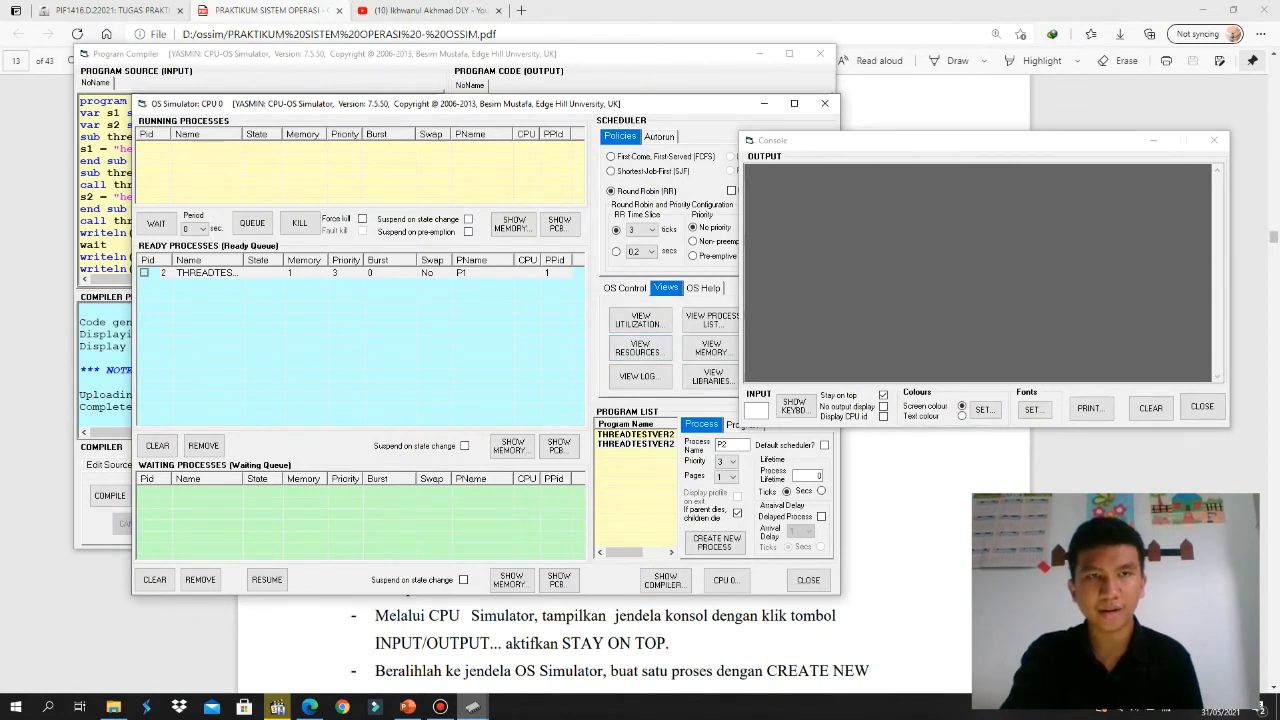
click(198, 273)
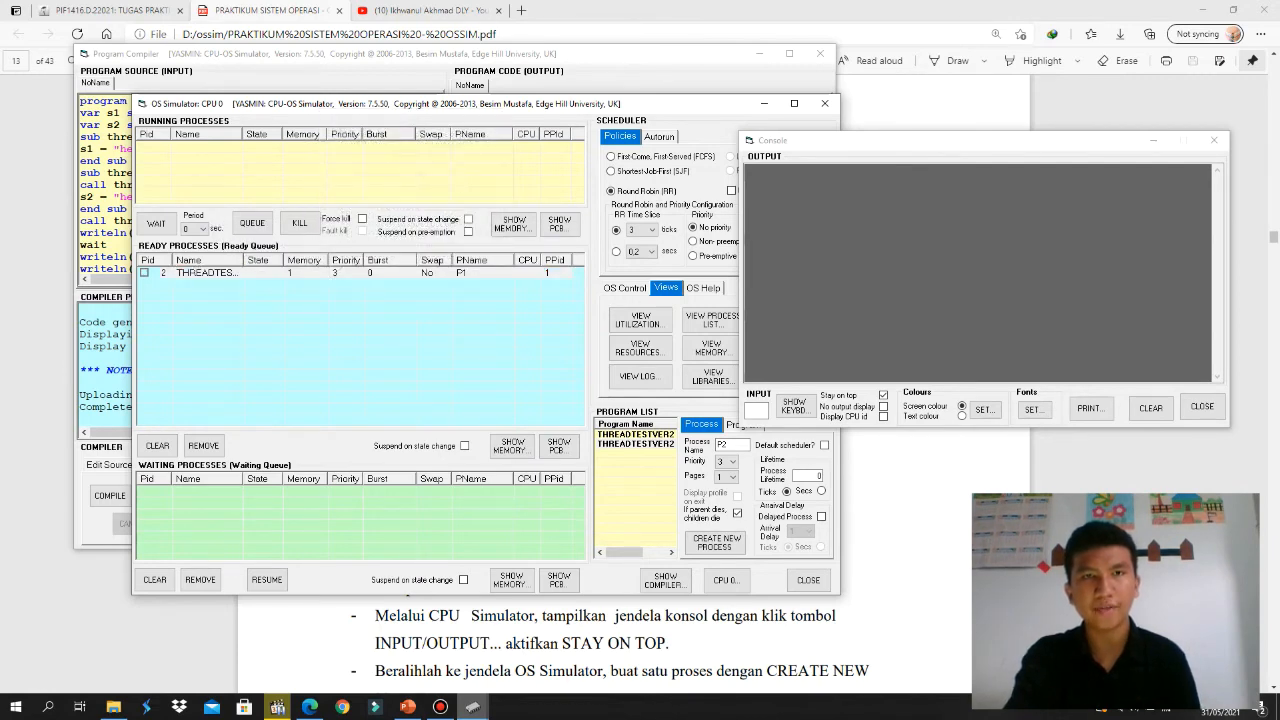
drag(674, 107, 612, 121)
click(300, 287)
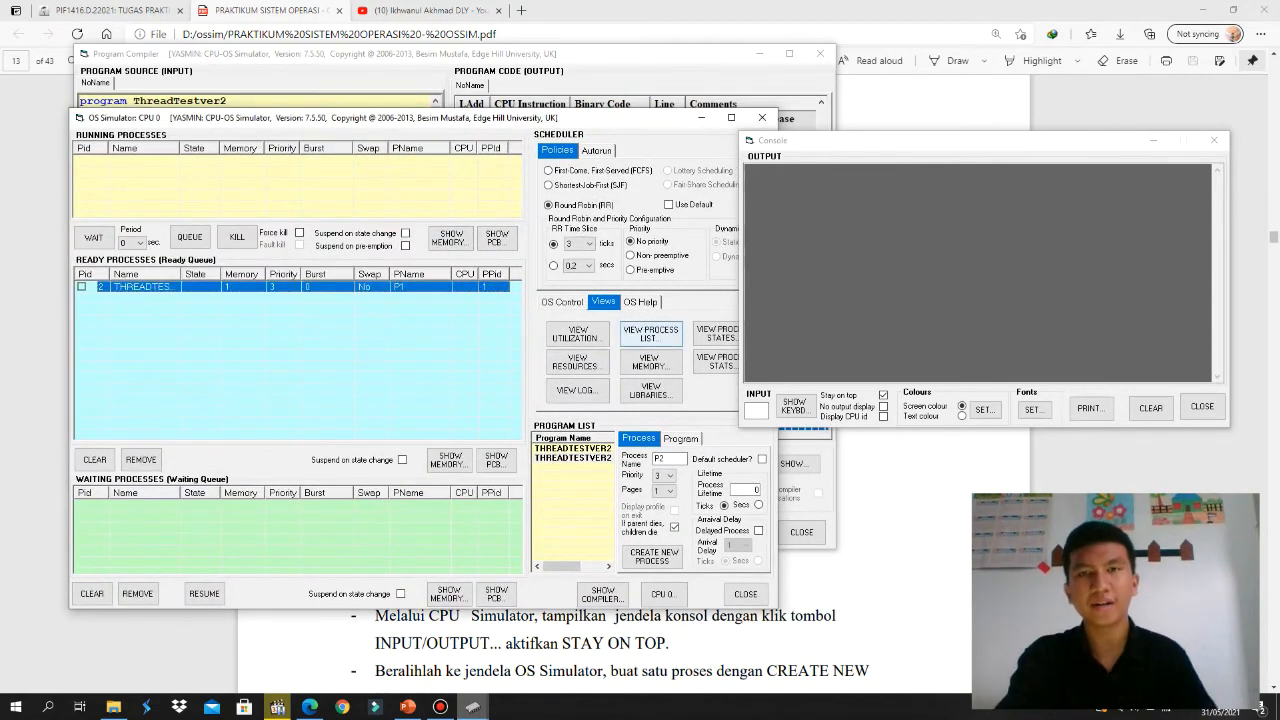
- Move the console clear of the OS Simulator and start the scheduler with the CPU speed near Fast
drag(1007, 140, 1082, 119)
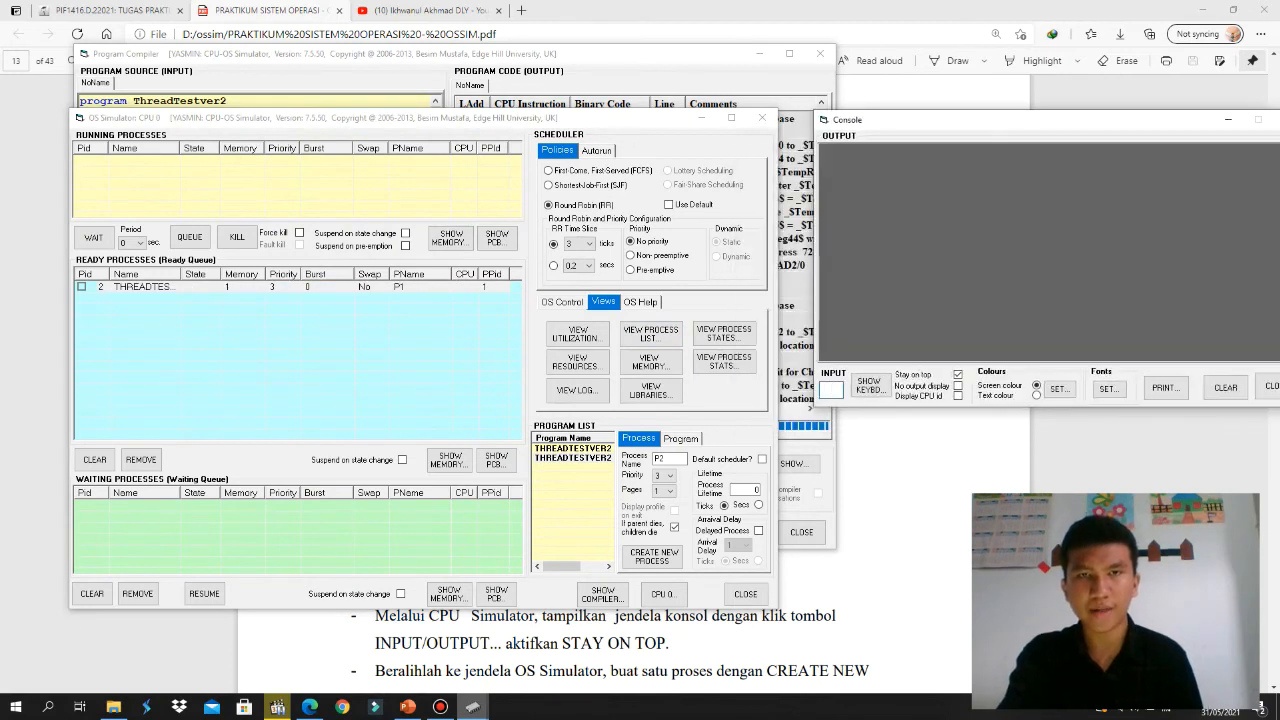
click(561, 301)
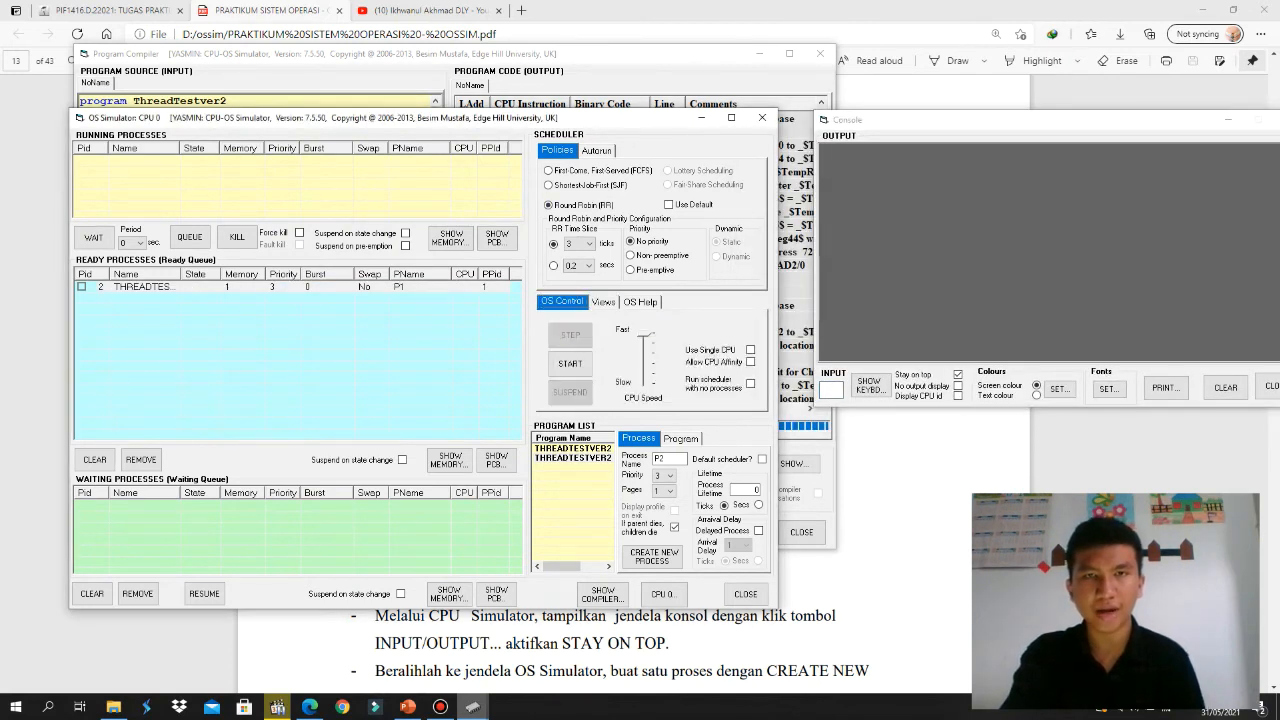
drag(646, 345, 646, 337)
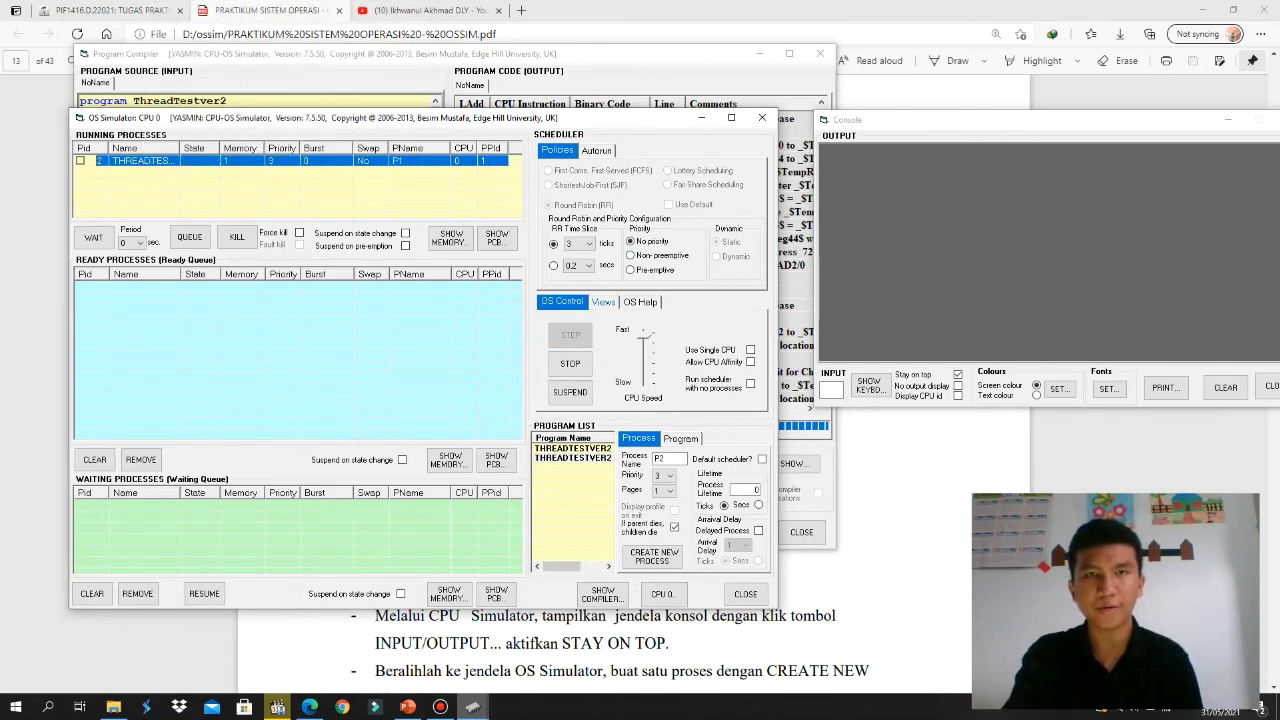
- View the process list during the run, keep it and the console output in sight, and close the list
click(603, 301)
click(650, 333)
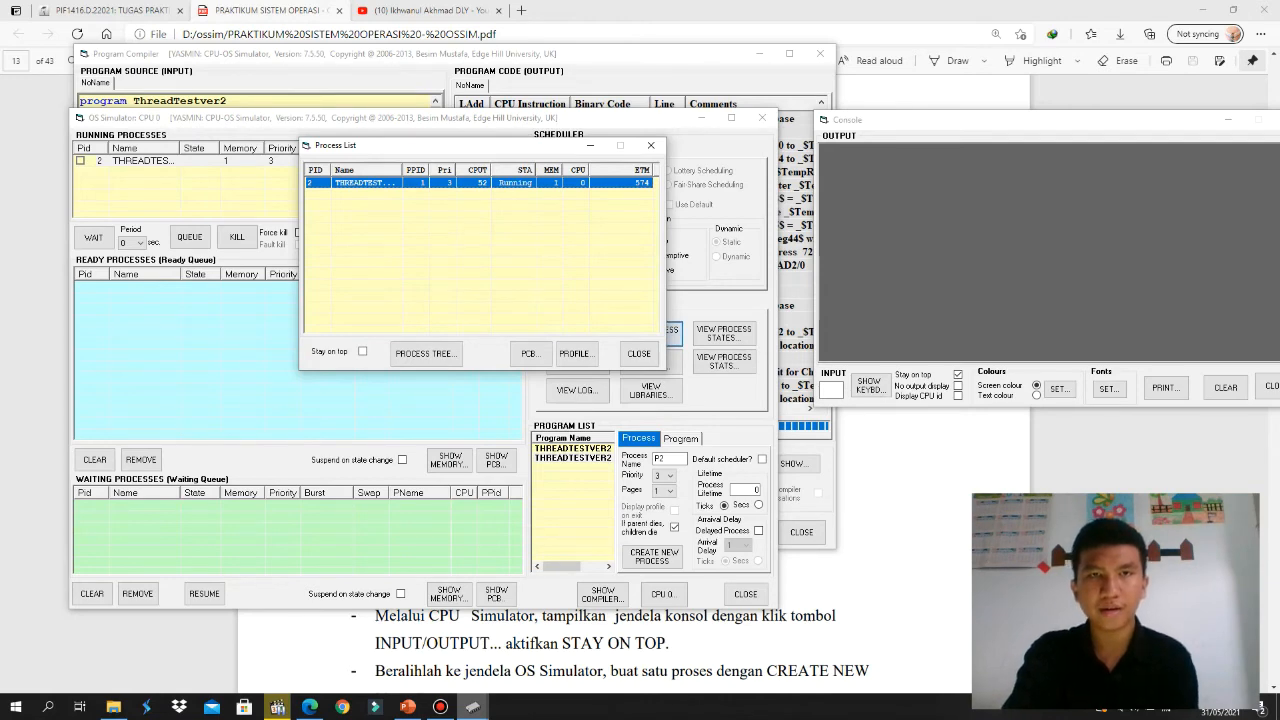
drag(550, 147, 514, 197)
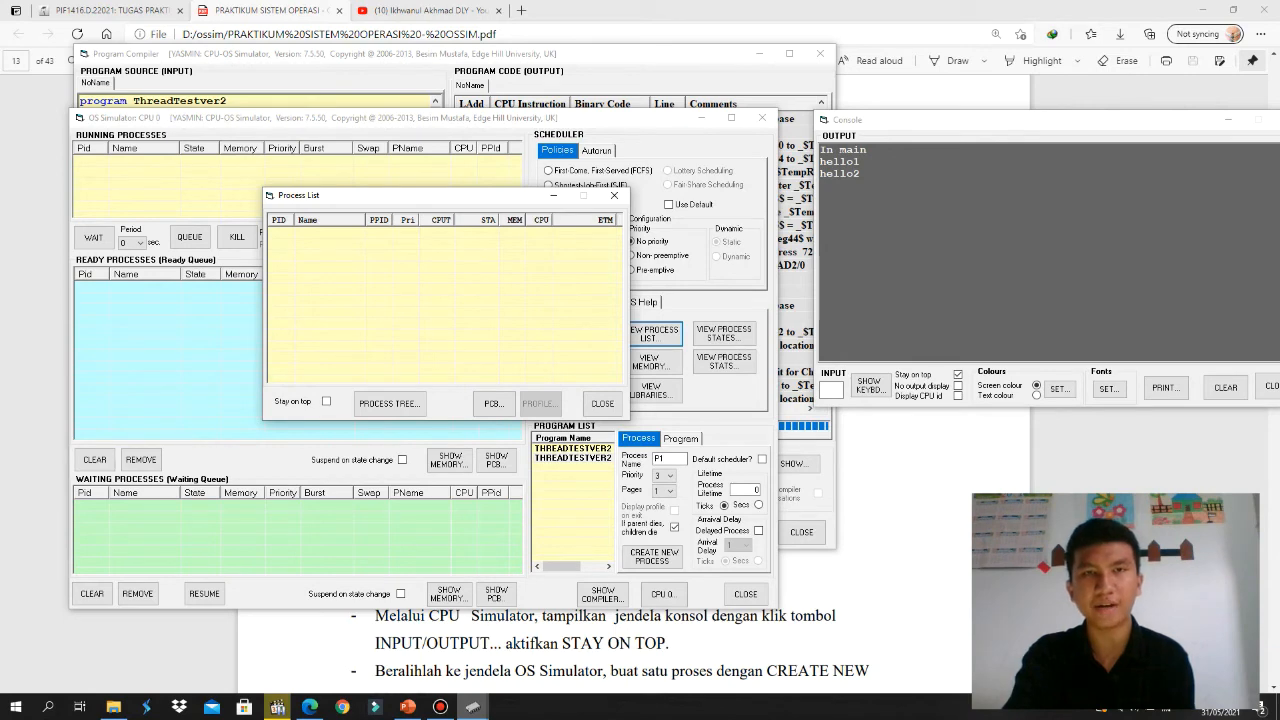
mouse_move(430, 195)
mouse_down()
mouse_move(402, 154)
mouse_move(424, 192)
mouse_up()
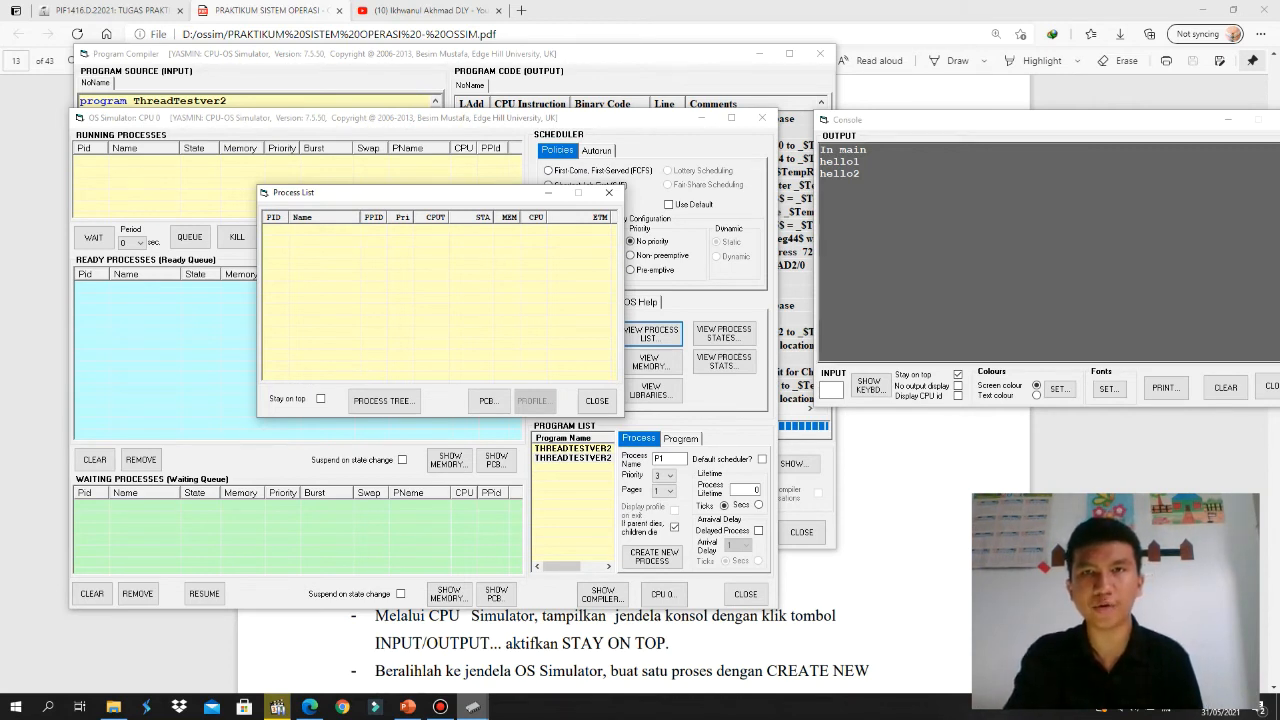
drag(1000, 120, 967, 134)
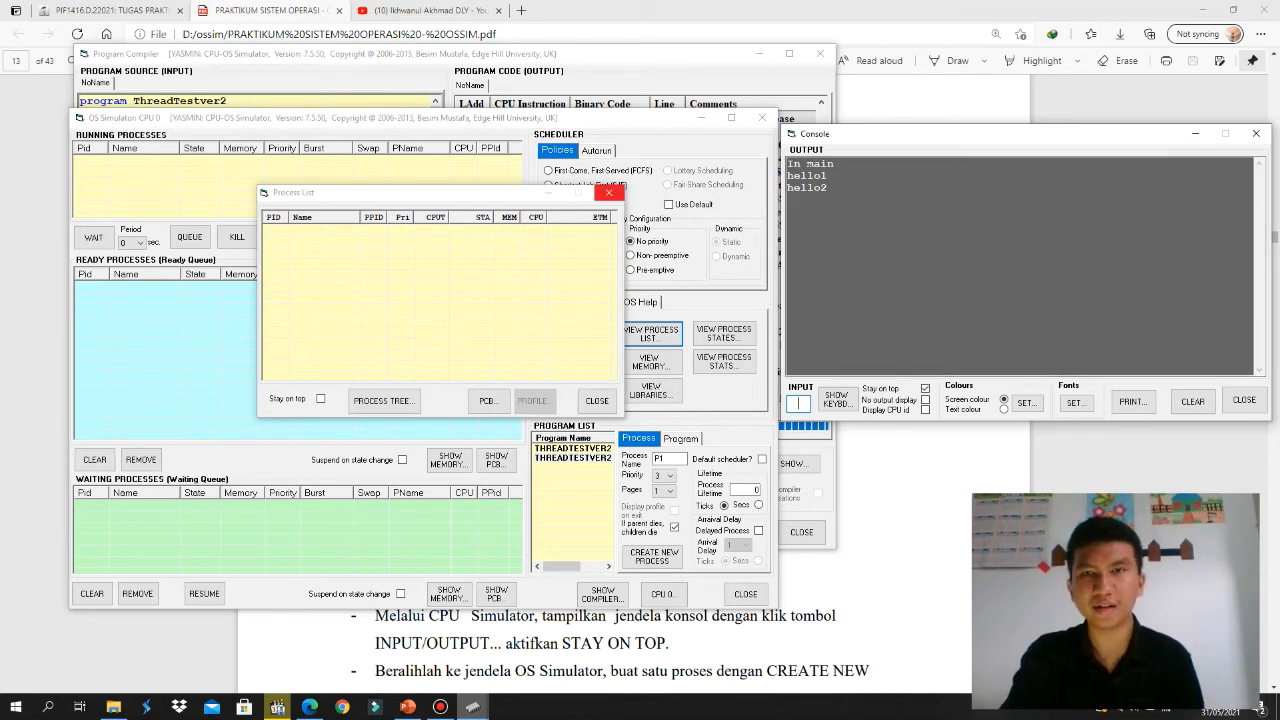
click(609, 193)
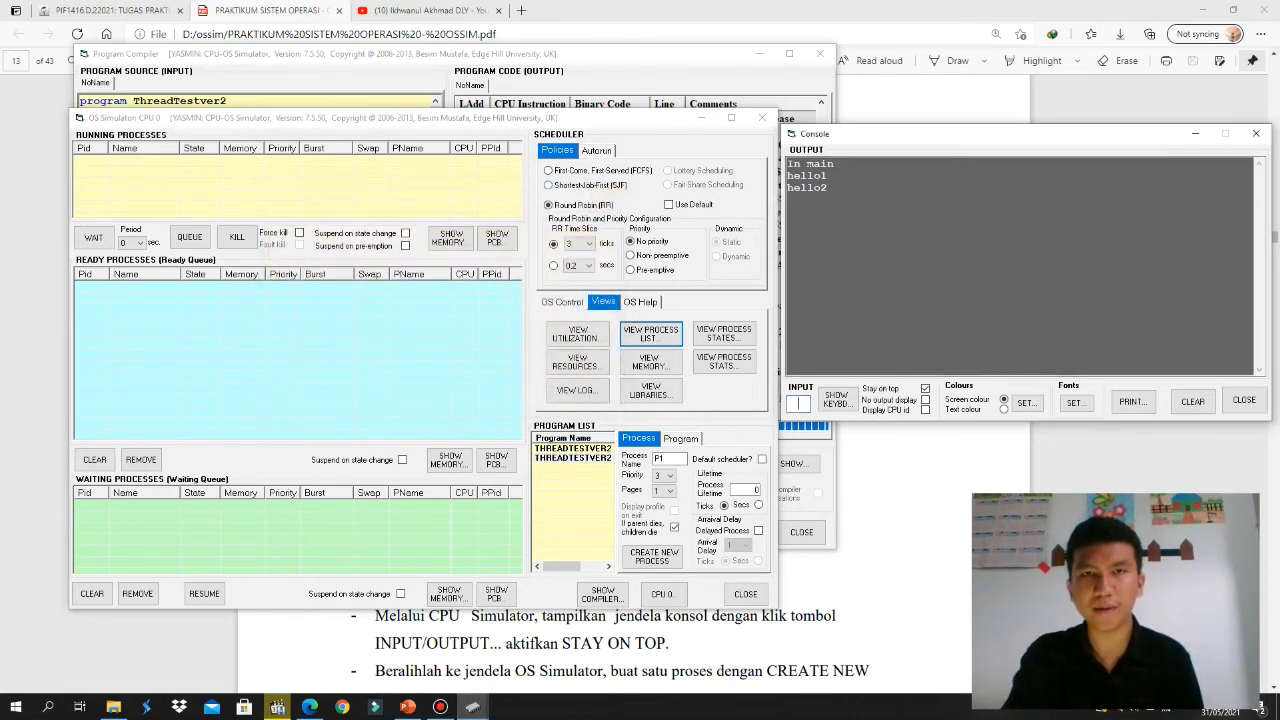
- Create another process from the second THREADTESTVER2 program in the program list and start the scheduler again
click(562, 301)
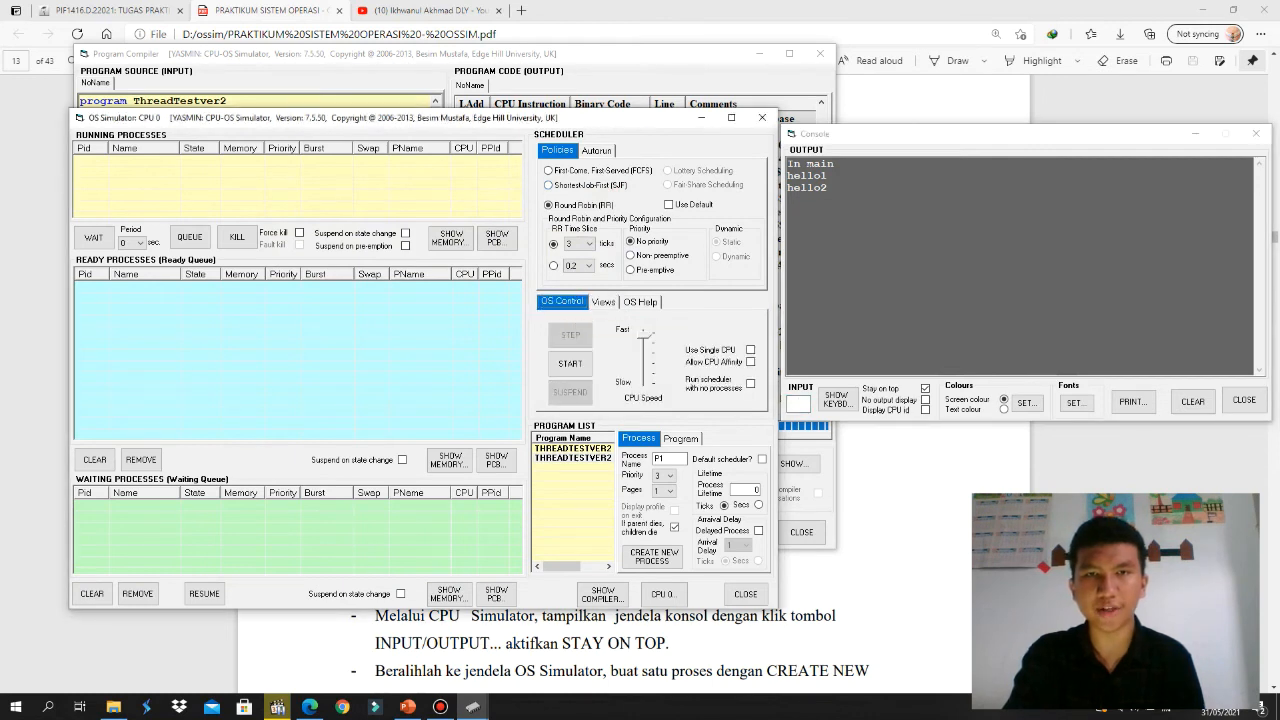
click(645, 335)
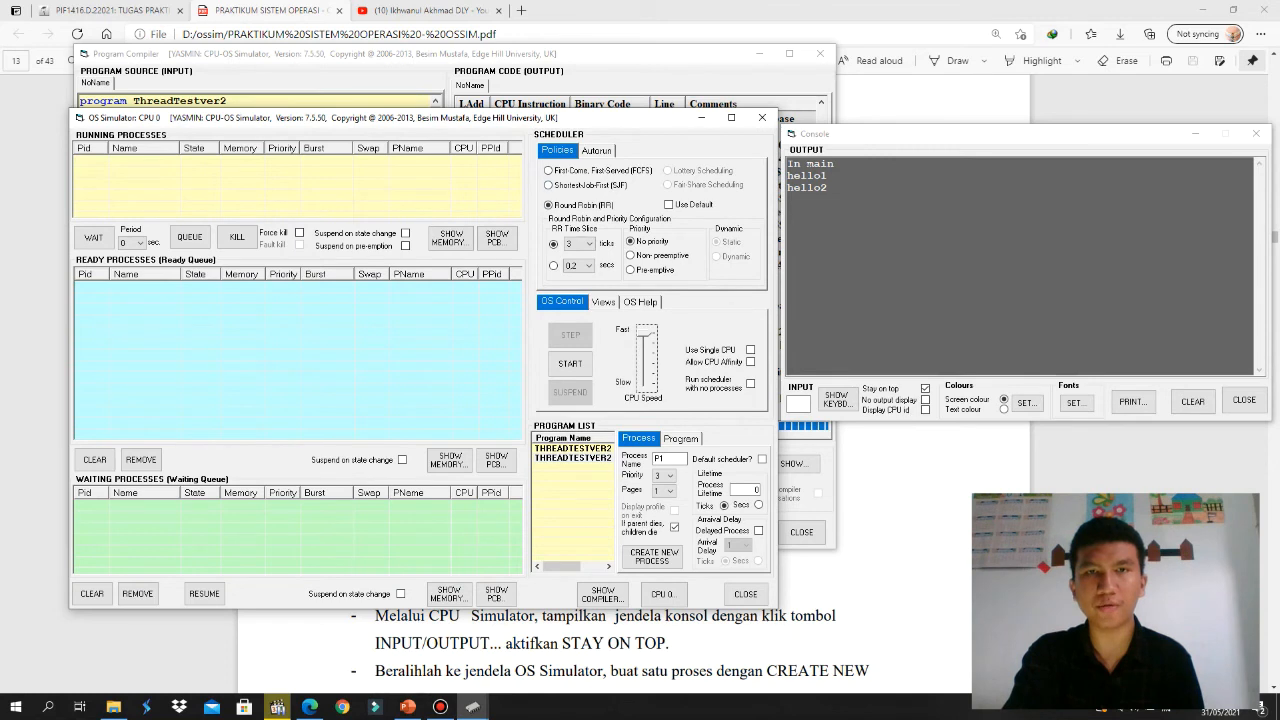
click(573, 458)
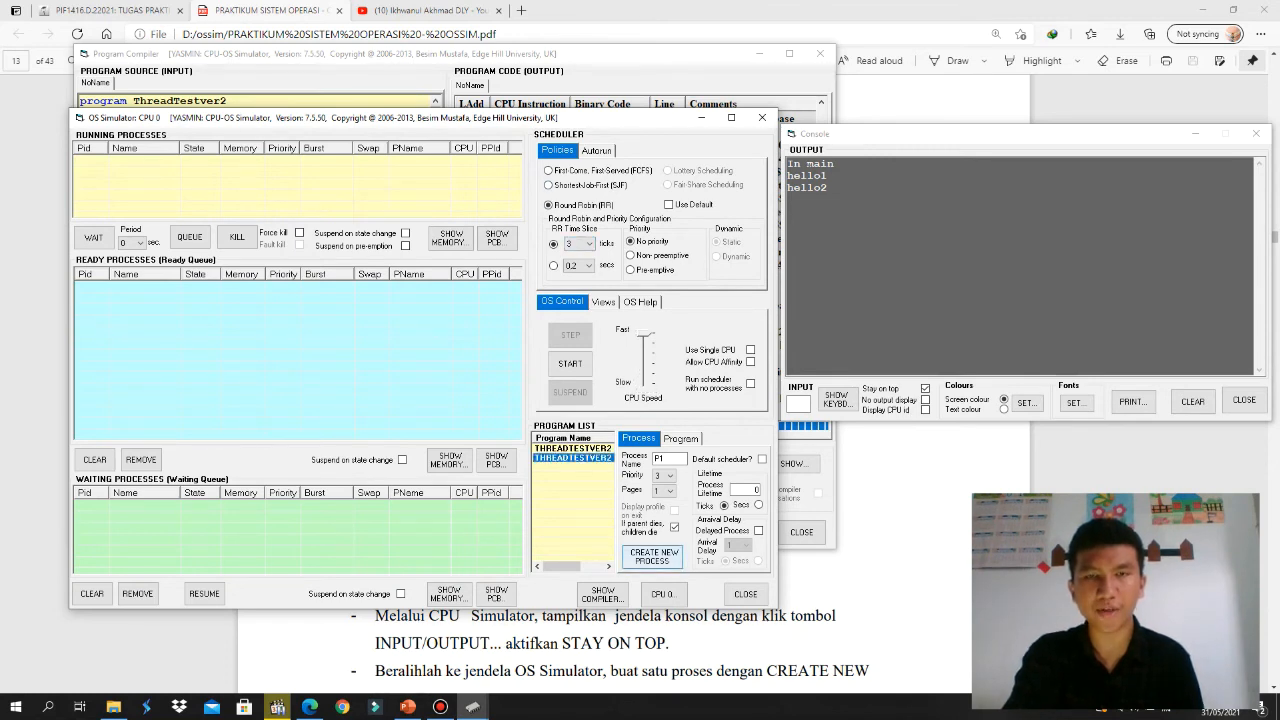
click(652, 556)
click(570, 363)
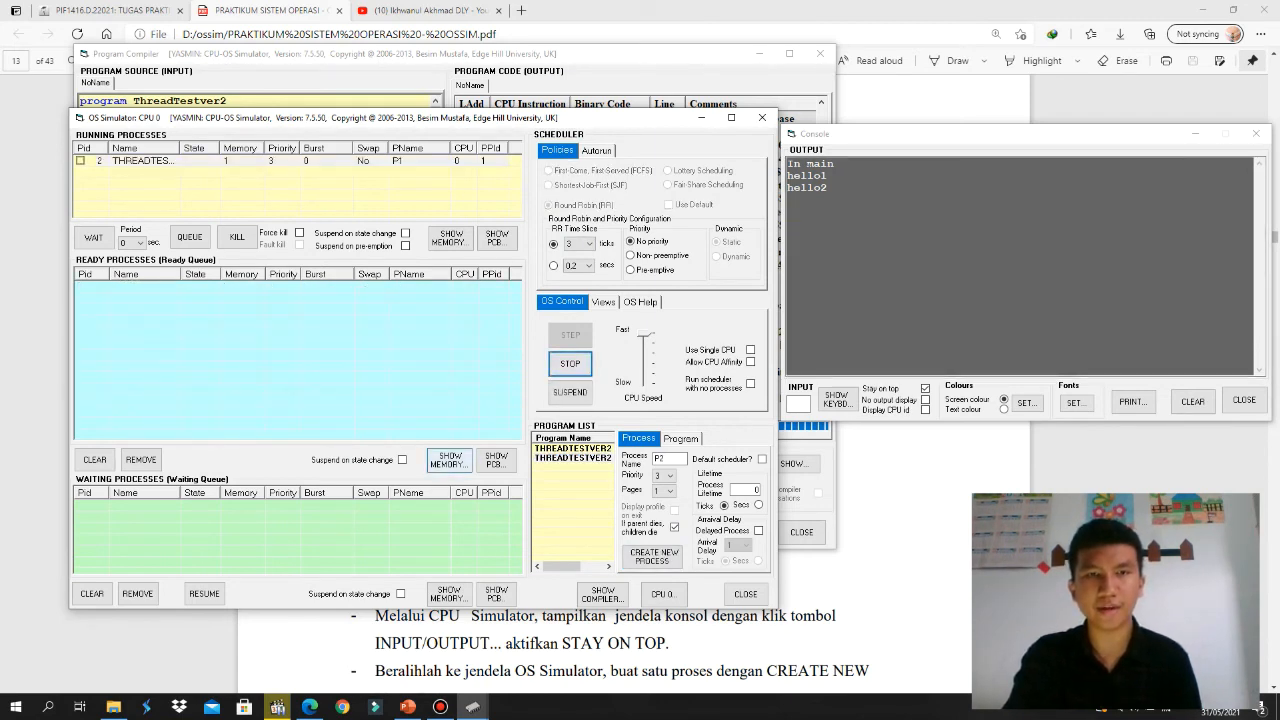
- Bring the OS Simulator forward, select the running THREADTESTVER2 process and show the available OS views
mouse_move(472, 707)
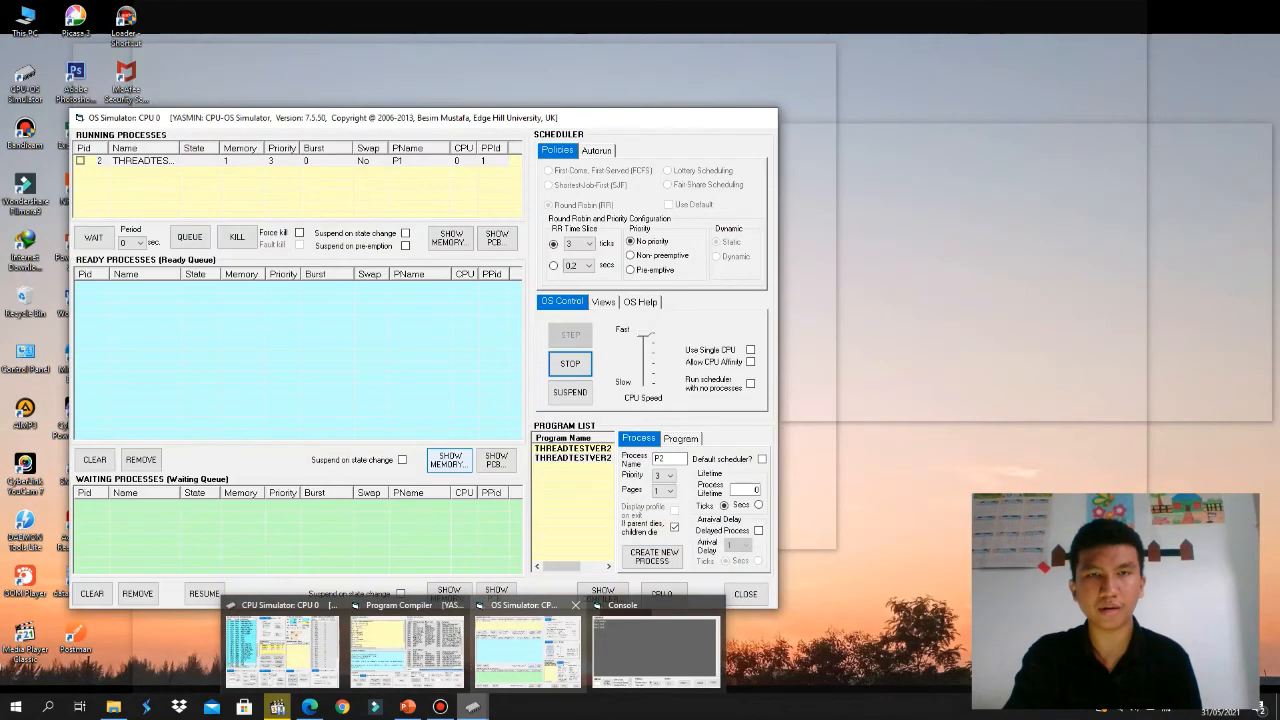
click(527, 650)
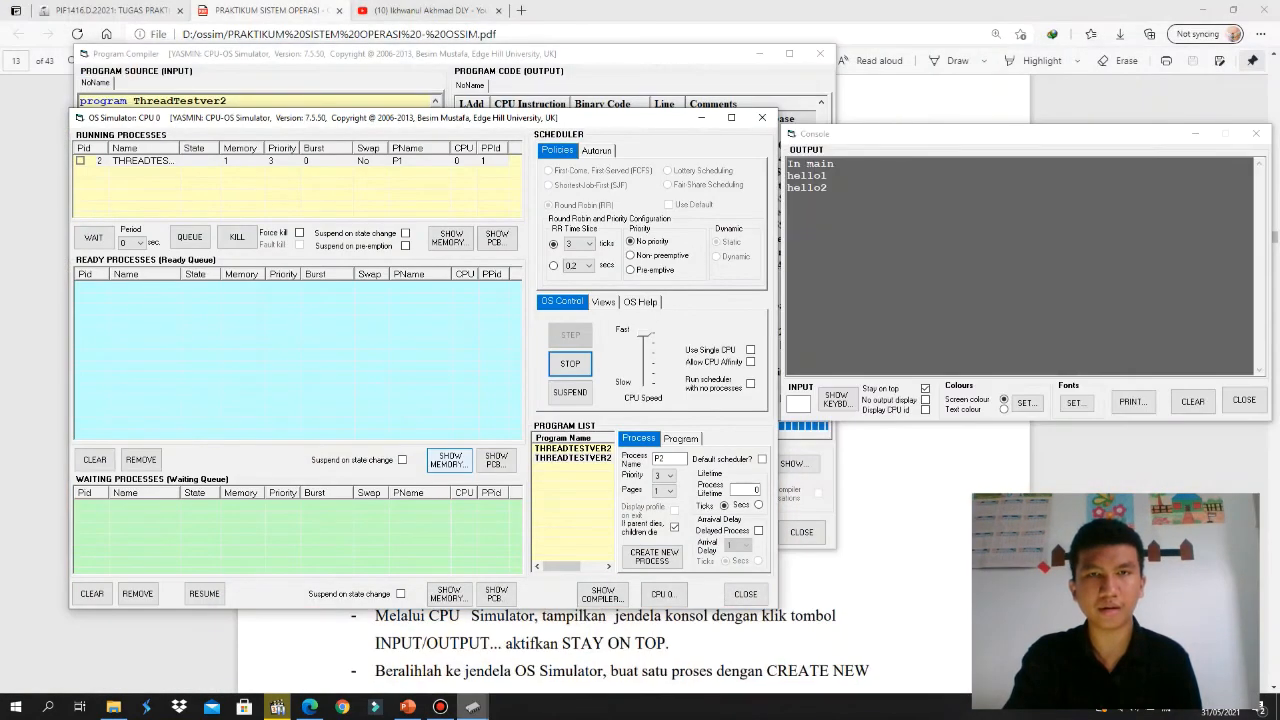
click(145, 161)
click(603, 302)
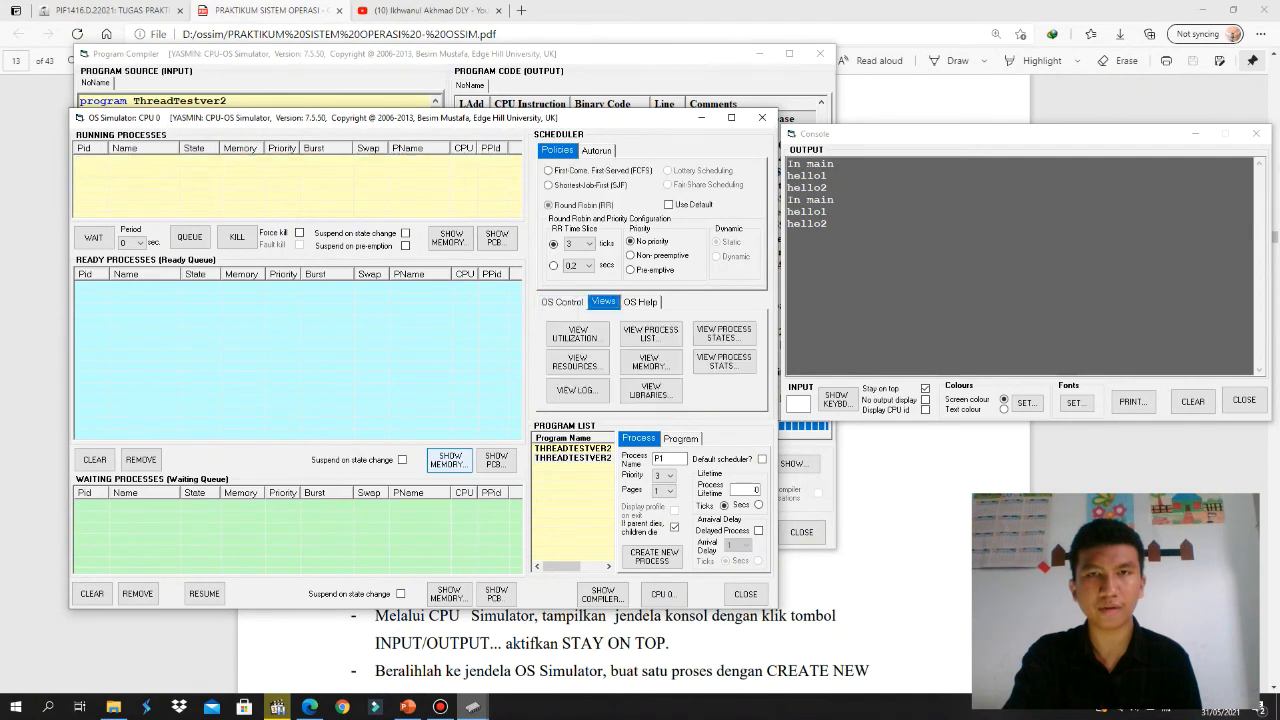
- Bring the console into focus and move it lower beside the OS Simulator to examine the output of both runs
click(798, 404)
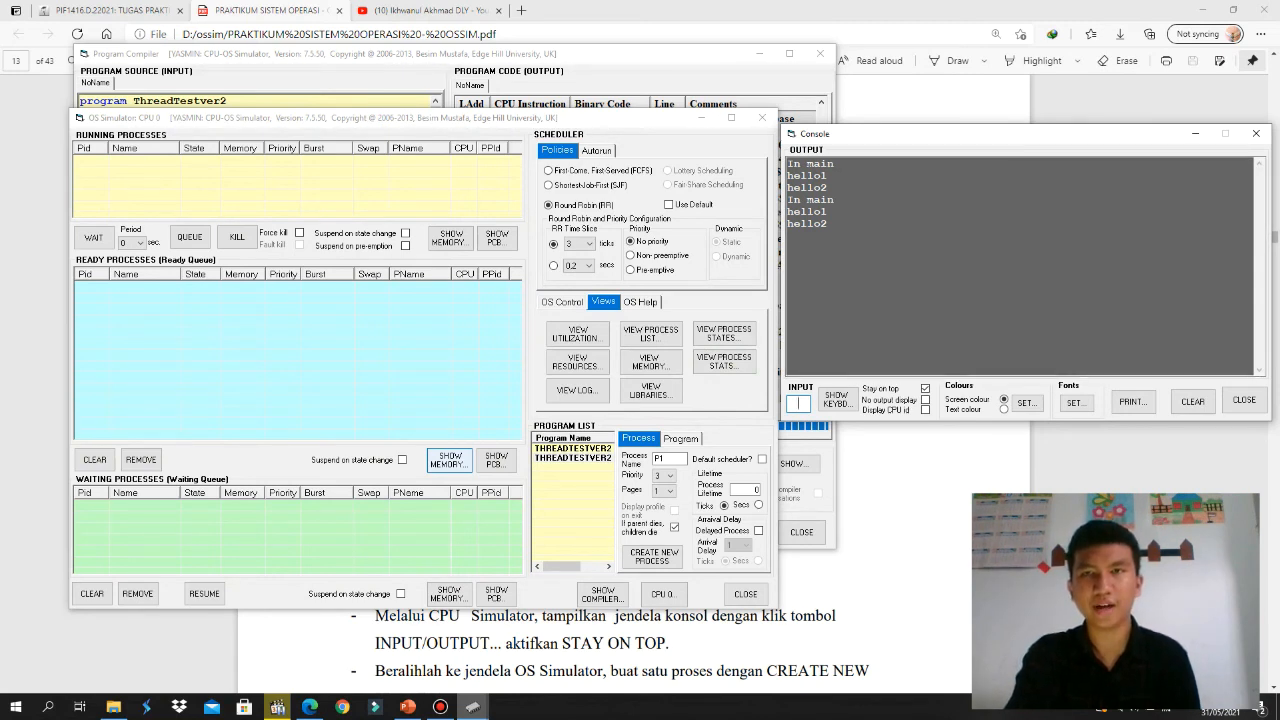
drag(1026, 137, 1020, 167)
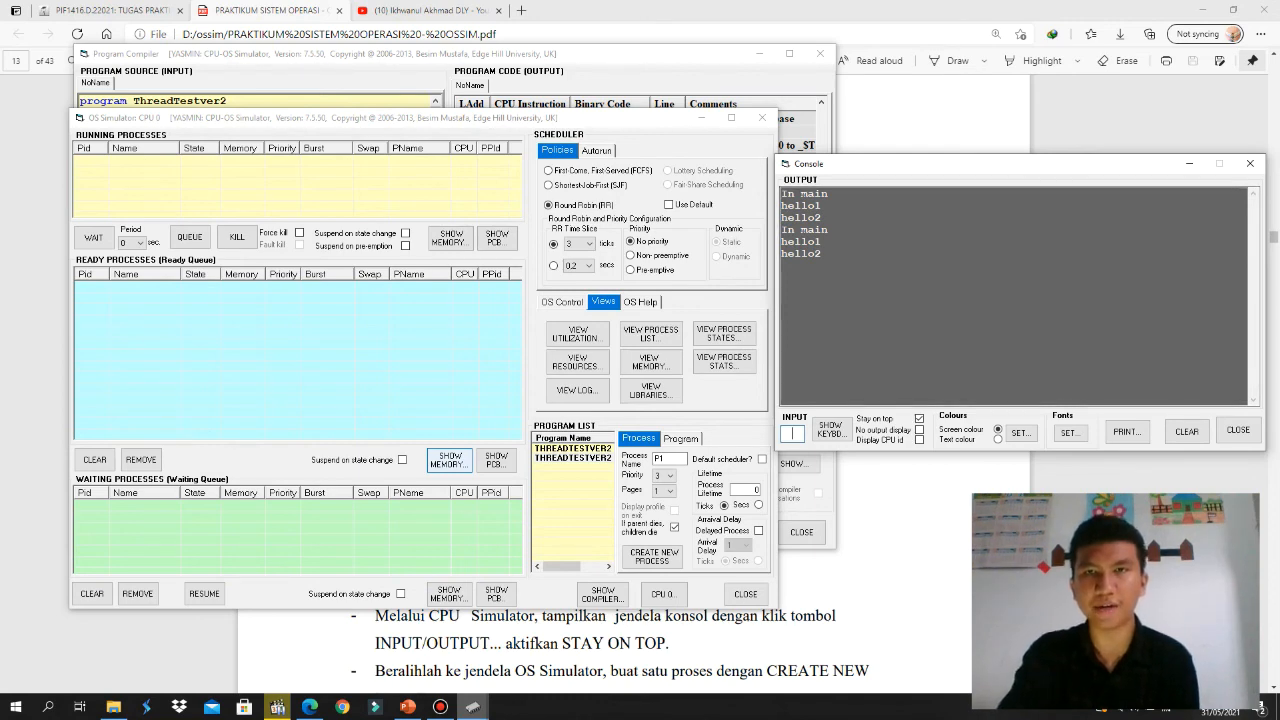
drag(900, 163, 1115, 177)
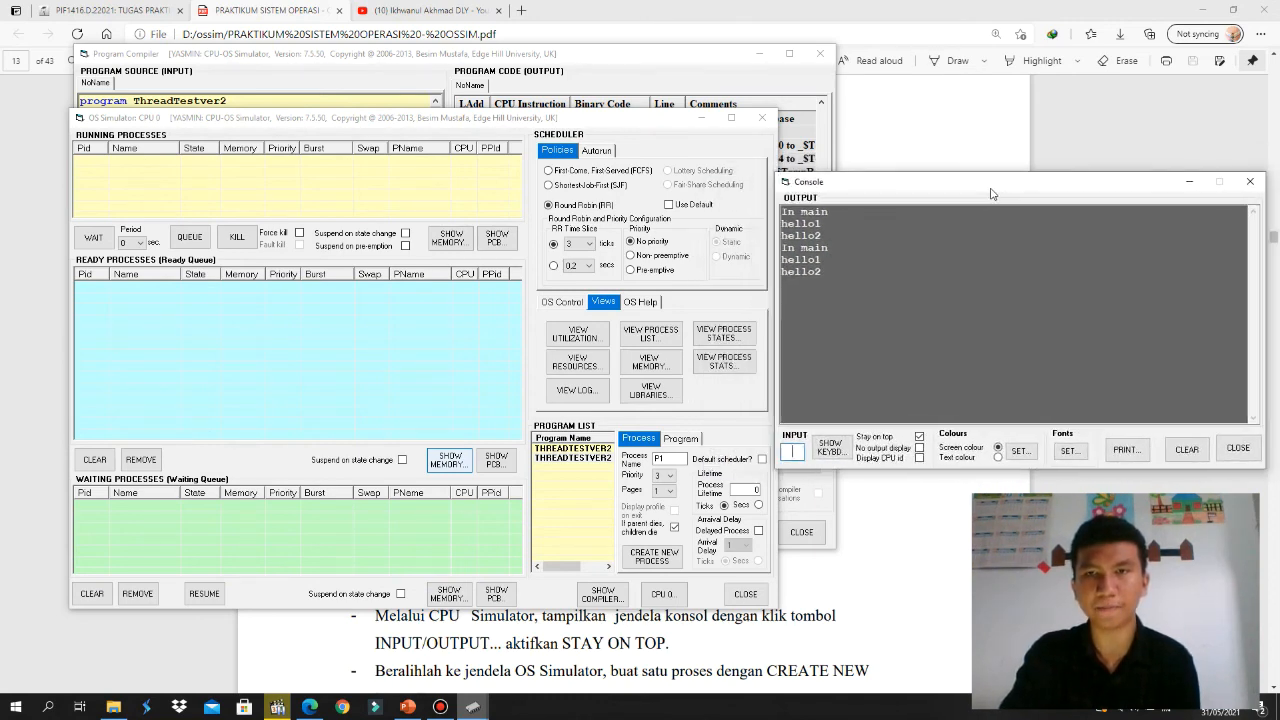